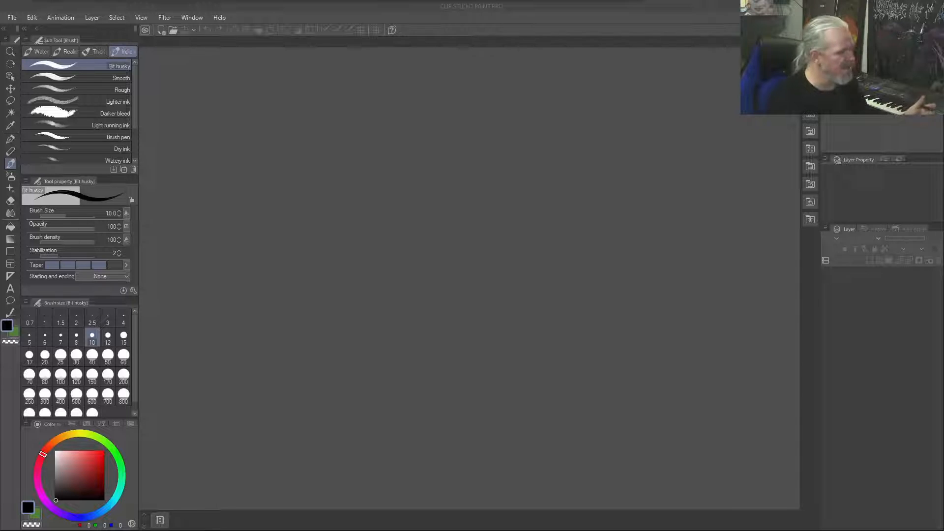
Create a new A4 landscape illustration at 300 dpi with Sketch, Composition, Line Art and Colour layers over grey paper
key(b)
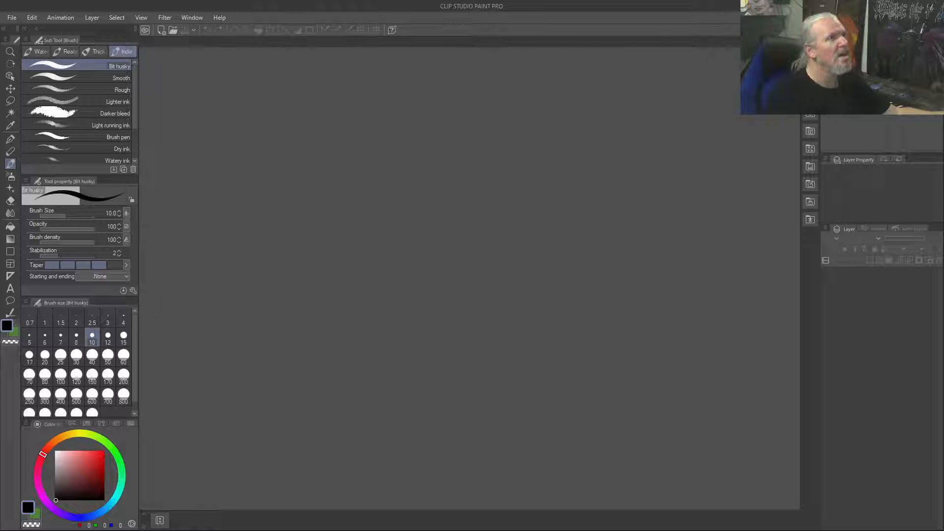
key(ctrl+alt+n)
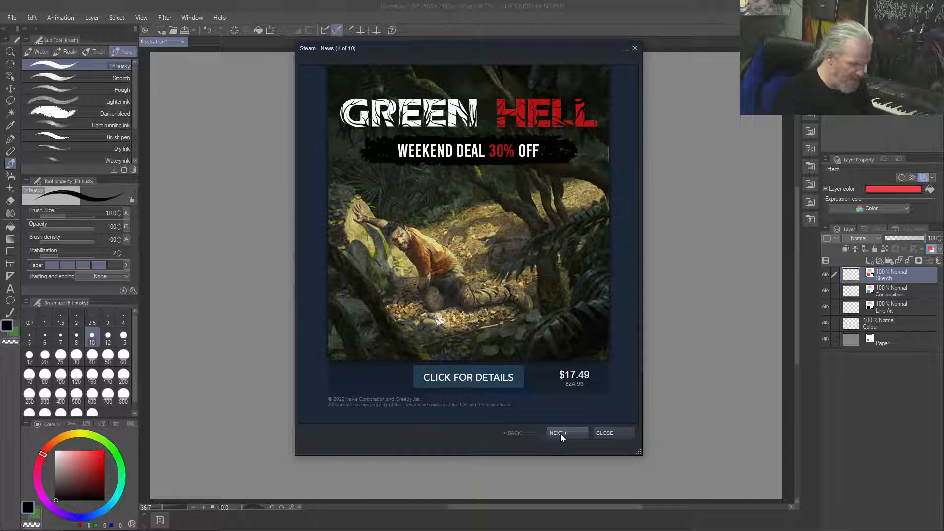
Go through all the Steam news announcements and close the news window
click(561, 433)
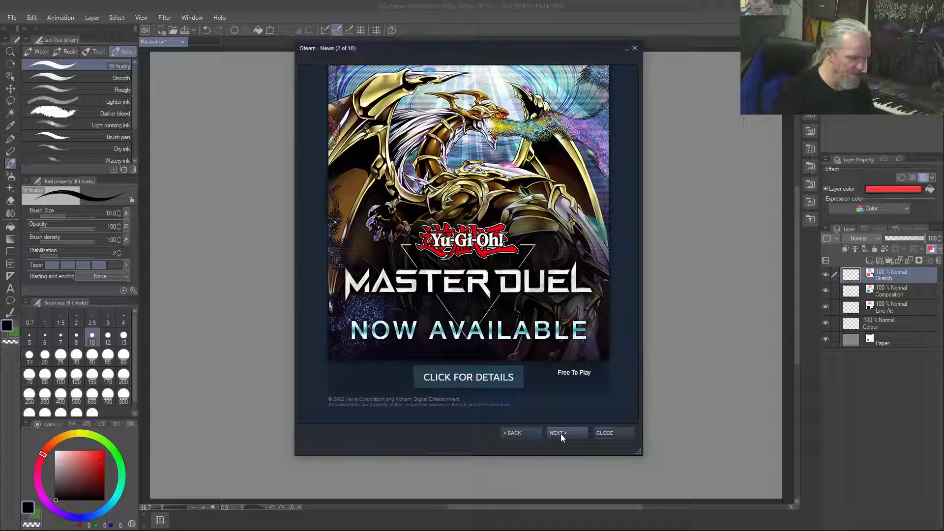
click(560, 434)
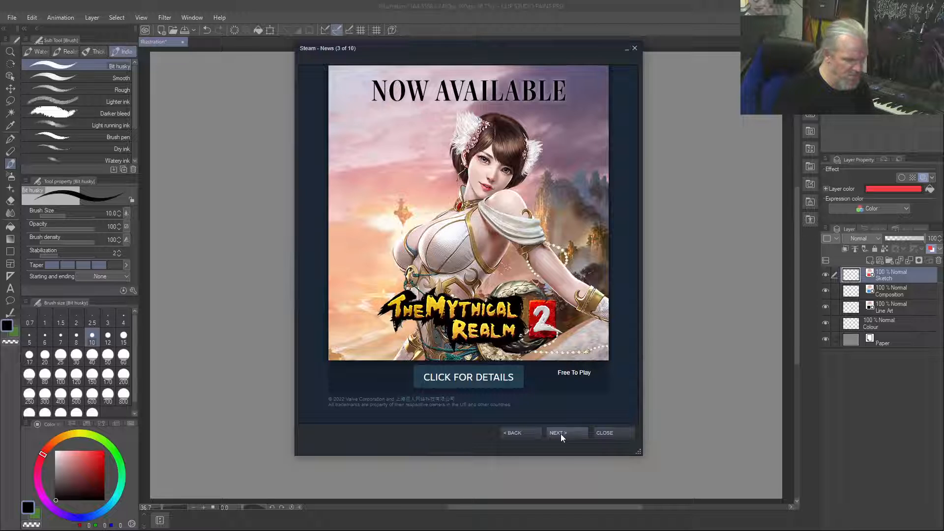
click(561, 434)
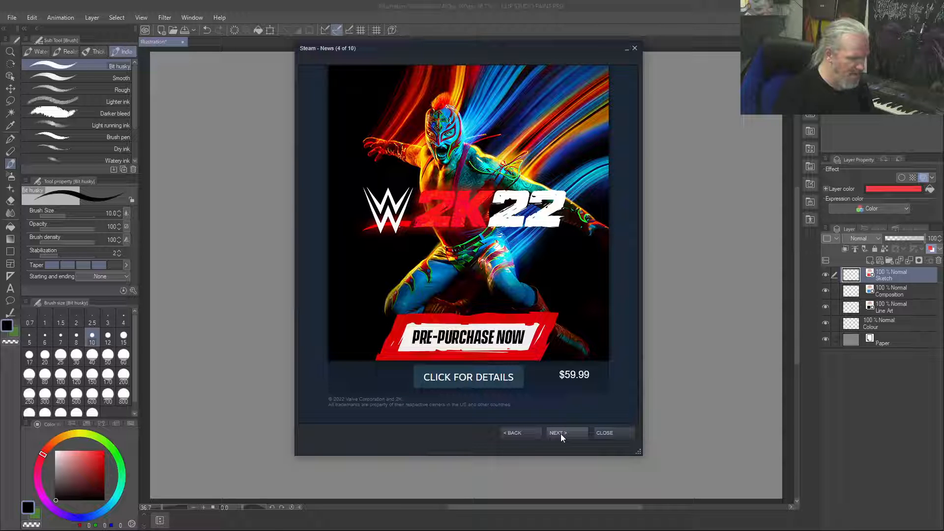
click(560, 433)
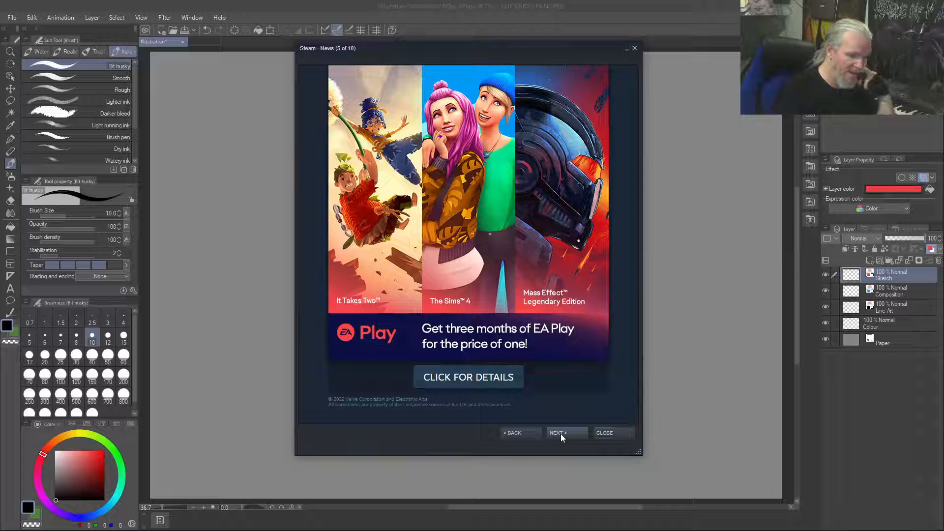
click(561, 434)
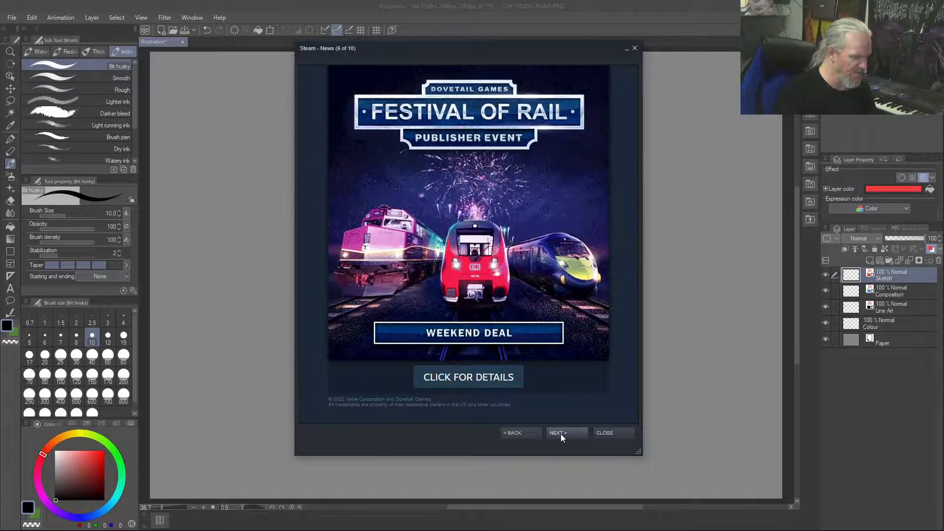
click(560, 434)
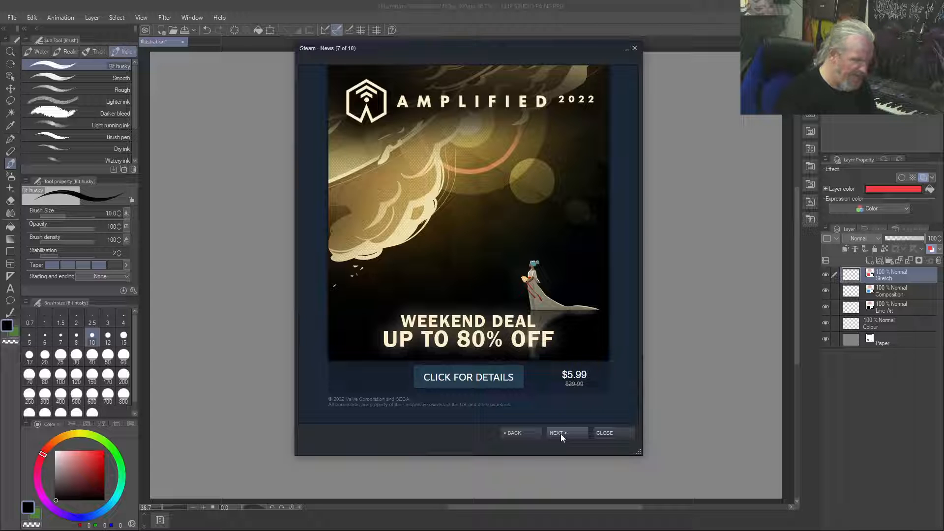
click(560, 434)
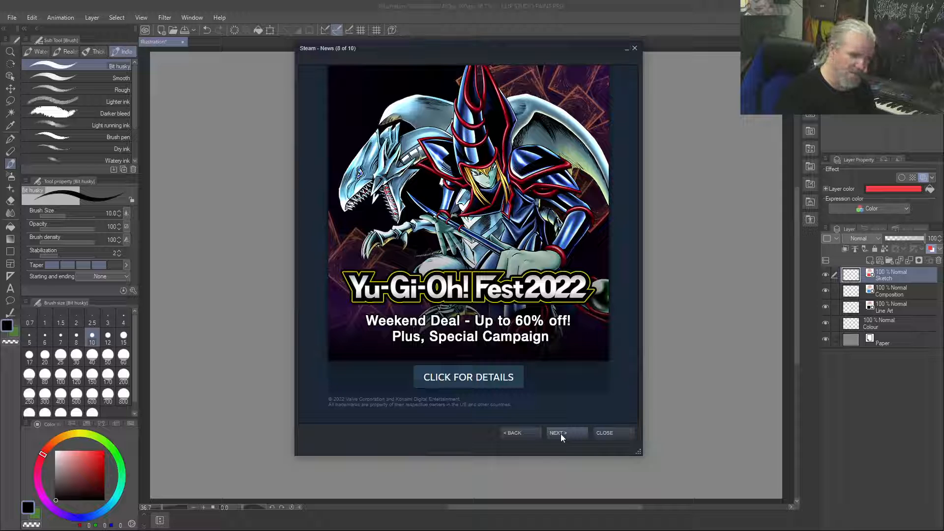
click(561, 433)
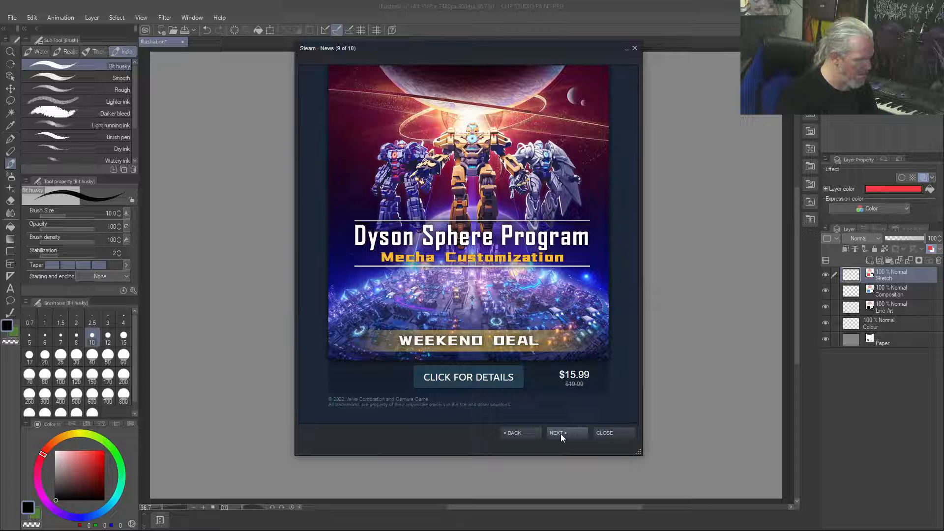
click(561, 434)
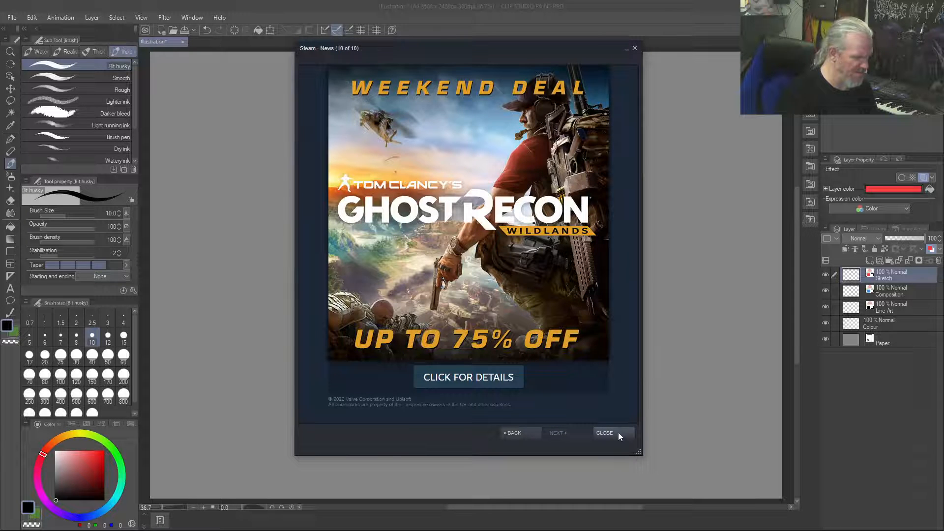
click(606, 433)
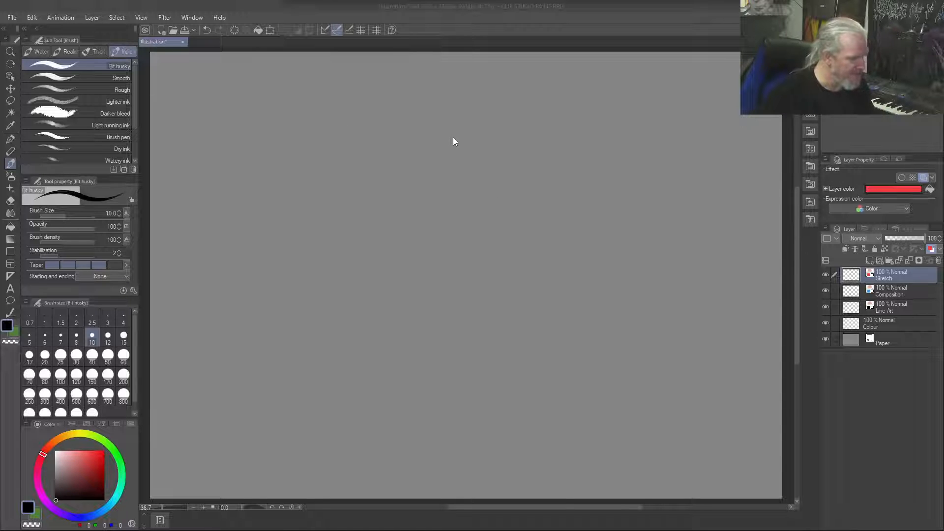
Sketch a tapered box in perspective on the Sketch layer, in the upper middle of the canvas
mouse_move(445, 135)
mouse_down()
mouse_move(347, 148)
mouse_move(466, 184)
mouse_up()
drag(374, 164, 439, 176)
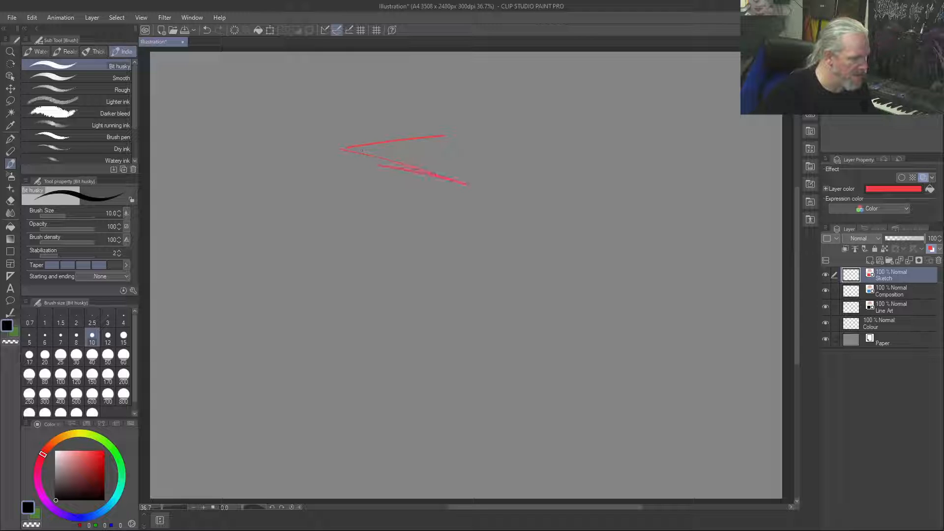
mouse_move(449, 132)
mouse_down()
mouse_move(559, 172)
mouse_move(504, 175)
mouse_move(457, 264)
mouse_move(467, 186)
mouse_move(379, 247)
mouse_up()
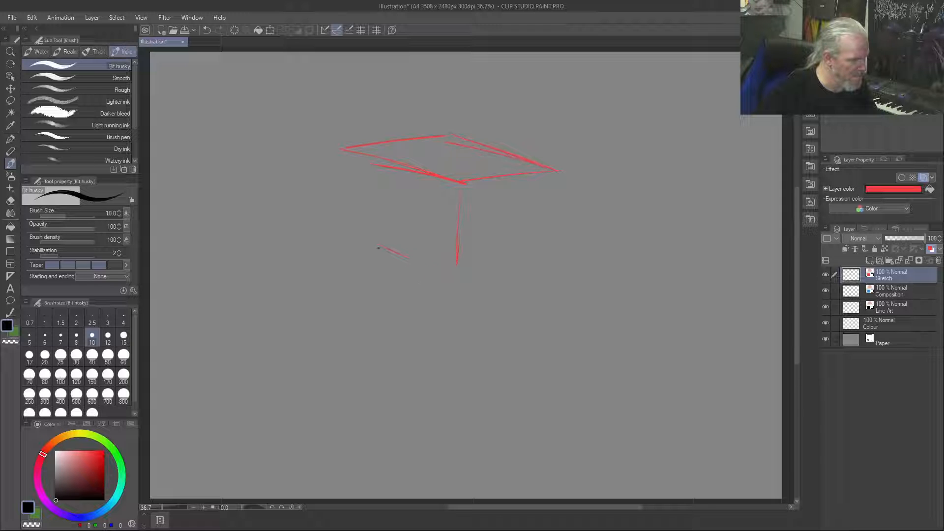
drag(351, 164, 432, 267)
mouse_move(557, 171)
mouse_down()
mouse_move(503, 275)
mouse_move(514, 248)
mouse_up()
drag(547, 191, 492, 269)
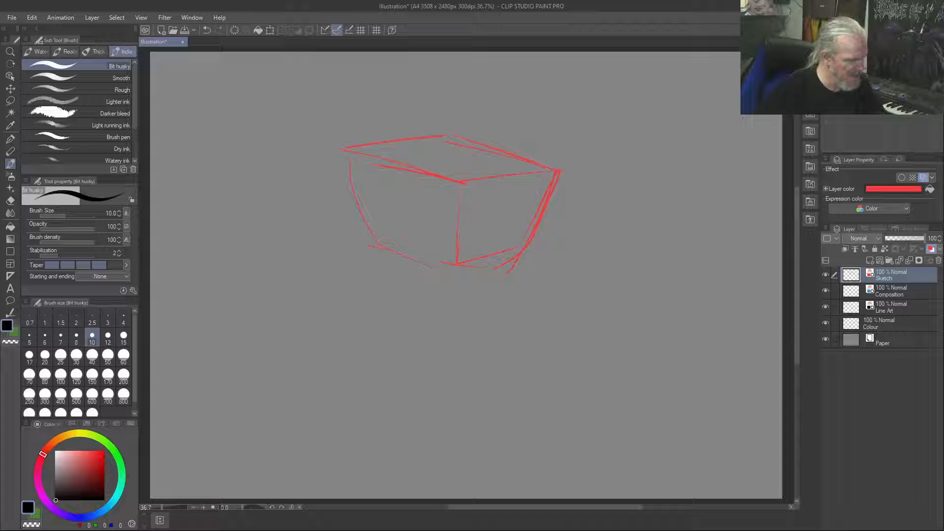
Sketch a shoulder and hanging arm from the box's upper-right corner, and clear the Sketch layer
mouse_move(453, 135)
mouse_down()
mouse_move(563, 154)
mouse_move(580, 199)
mouse_up()
mouse_move(572, 156)
mouse_down()
mouse_move(588, 222)
mouse_move(541, 184)
mouse_move(568, 274)
mouse_up()
drag(557, 216, 575, 278)
mouse_move(590, 231)
mouse_down()
mouse_move(597, 276)
mouse_move(590, 202)
mouse_up()
mouse_move(600, 234)
mouse_down()
mouse_move(595, 260)
mouse_move(616, 315)
mouse_up()
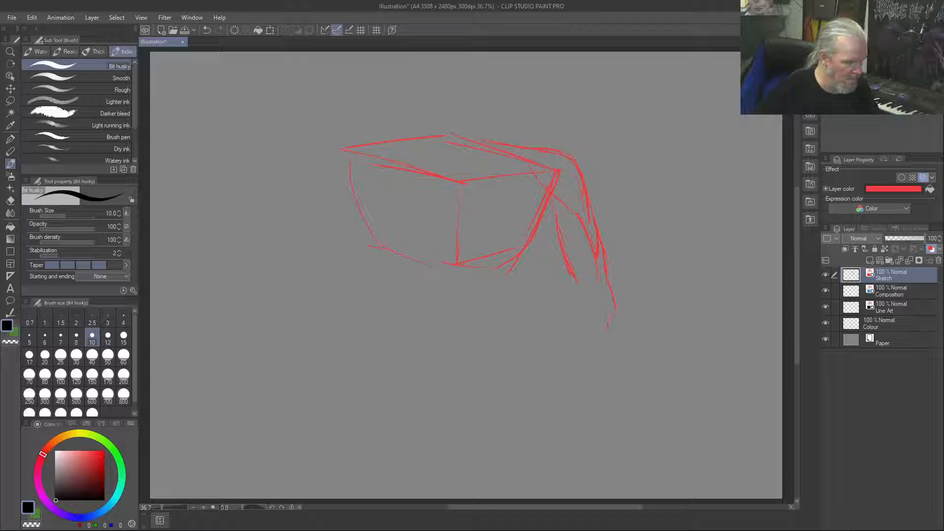
key(Delete)
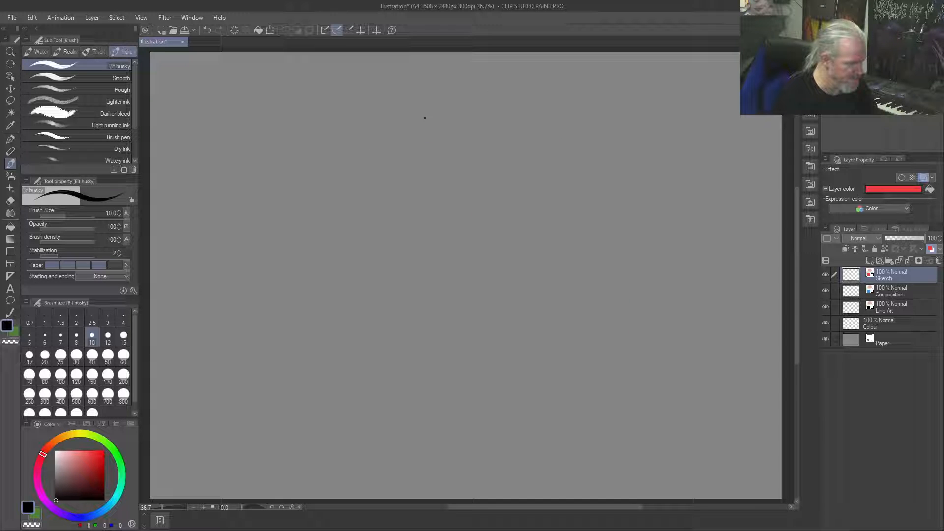
drag(420, 118, 396, 121)
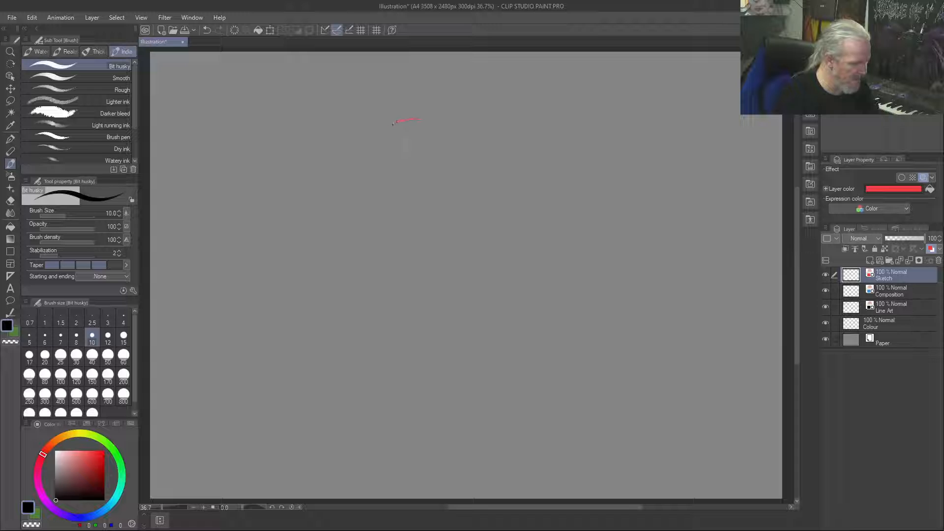
drag(397, 179, 401, 198)
drag(387, 161, 405, 197)
key(Delete)
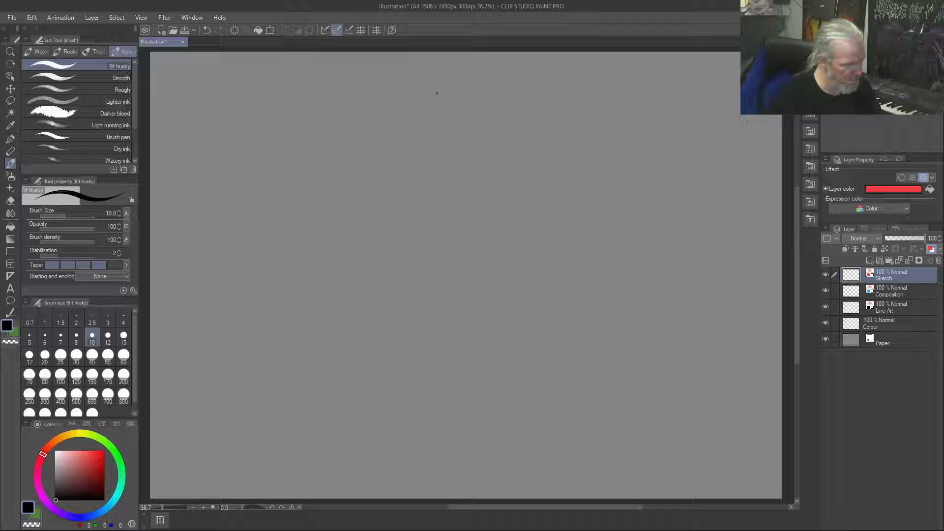
Sketch a figure's neck, collarbones and both shoulders on the Sketch layer near the canvas's upper middle
drag(421, 100, 385, 108)
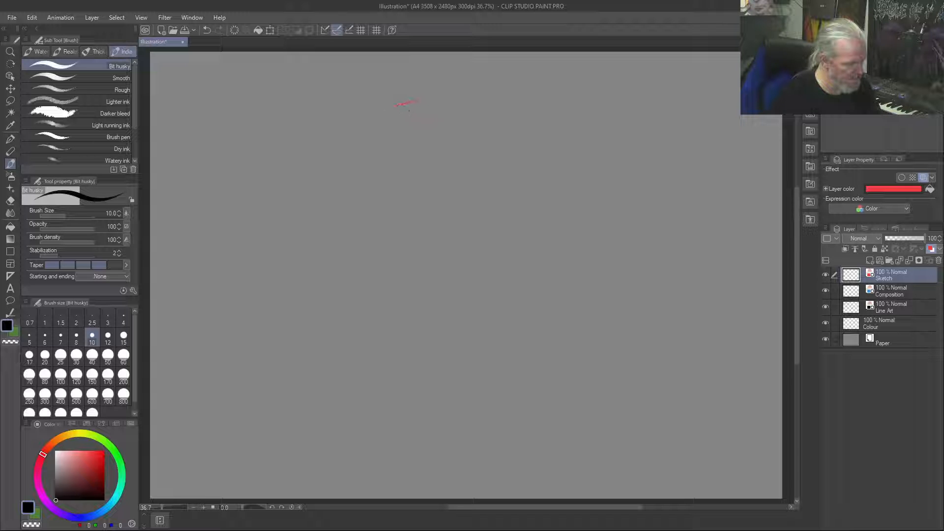
mouse_move(468, 115)
mouse_down()
mouse_move(445, 120)
mouse_move(447, 106)
mouse_move(425, 105)
mouse_up()
drag(450, 75, 448, 96)
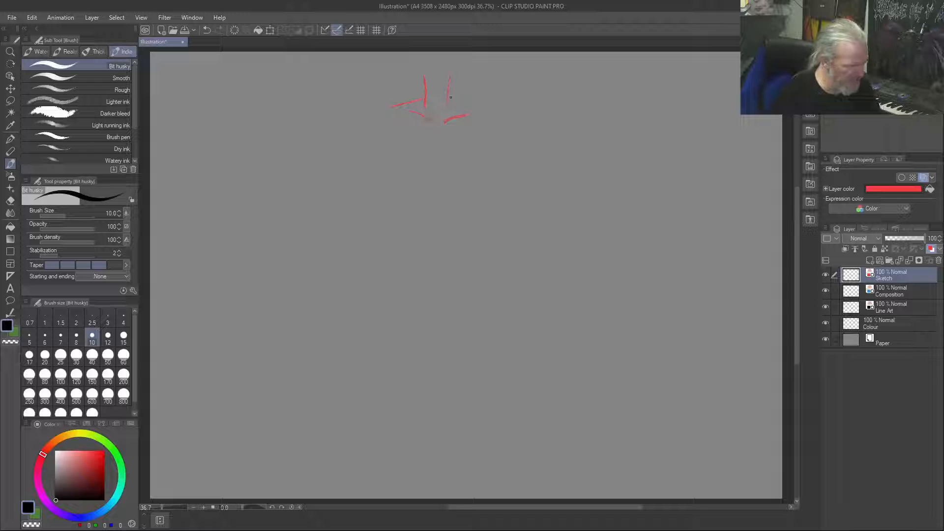
mouse_move(478, 115)
mouse_down()
mouse_move(451, 102)
mouse_move(497, 121)
mouse_up()
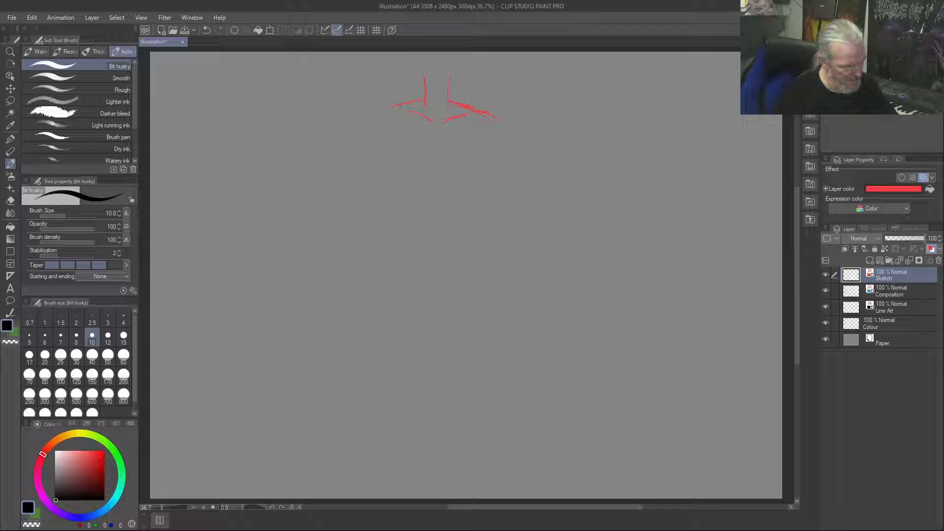
drag(484, 114, 489, 144)
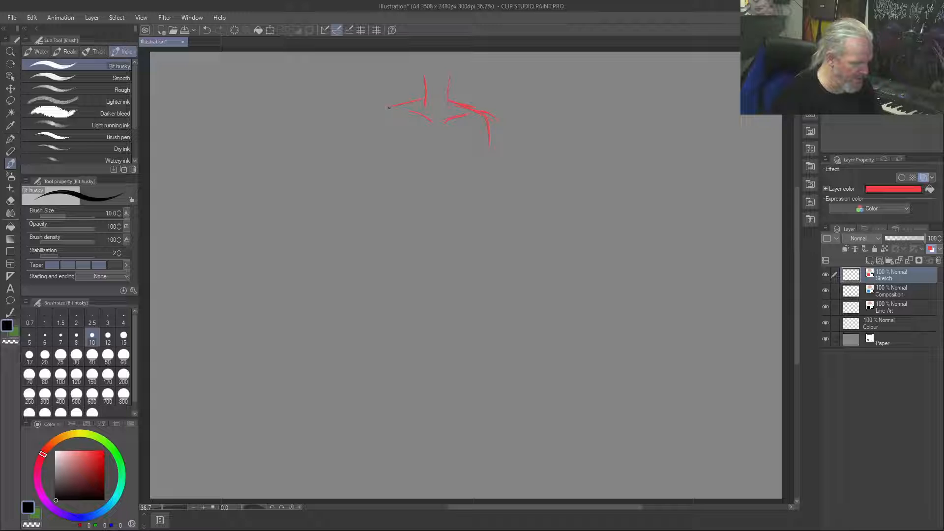
mouse_move(420, 100)
mouse_down()
mouse_move(383, 115)
mouse_move(386, 142)
mouse_up()
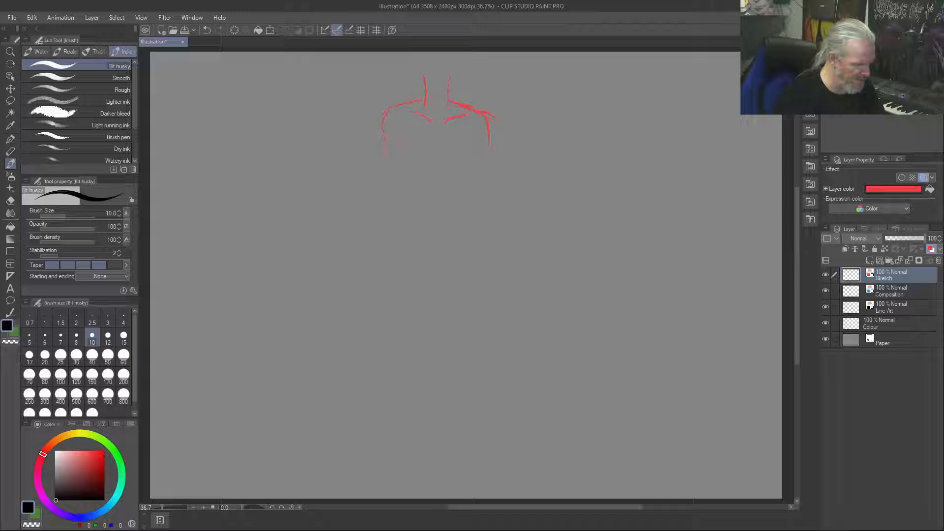
Outline the tapering torso beneath the shoulders and add a diagonal line across the chest
drag(388, 164, 401, 191)
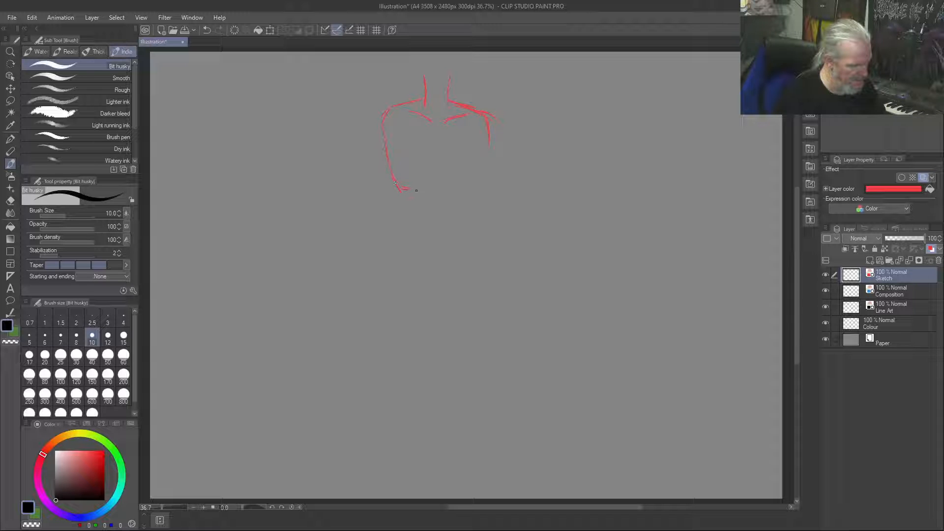
mouse_move(395, 183)
mouse_down()
mouse_move(408, 198)
mouse_move(430, 189)
mouse_up()
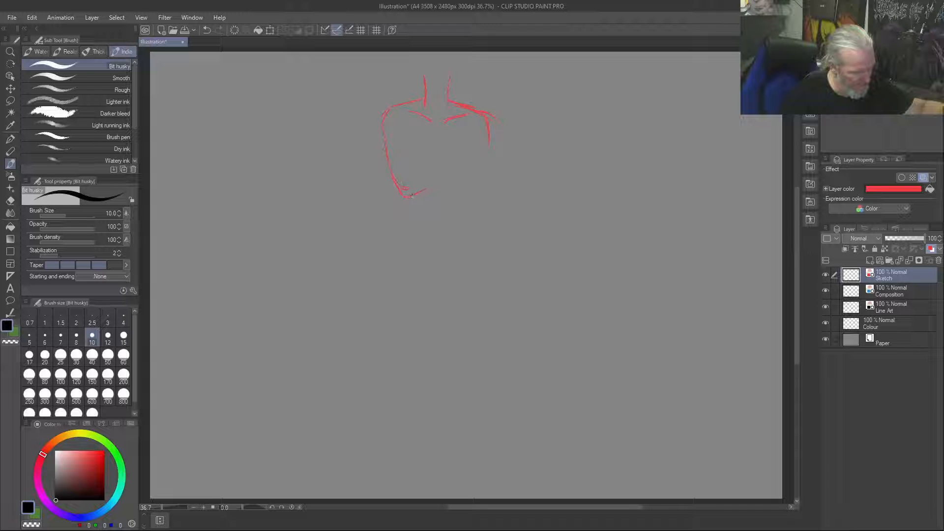
drag(466, 143, 426, 189)
drag(466, 141, 486, 135)
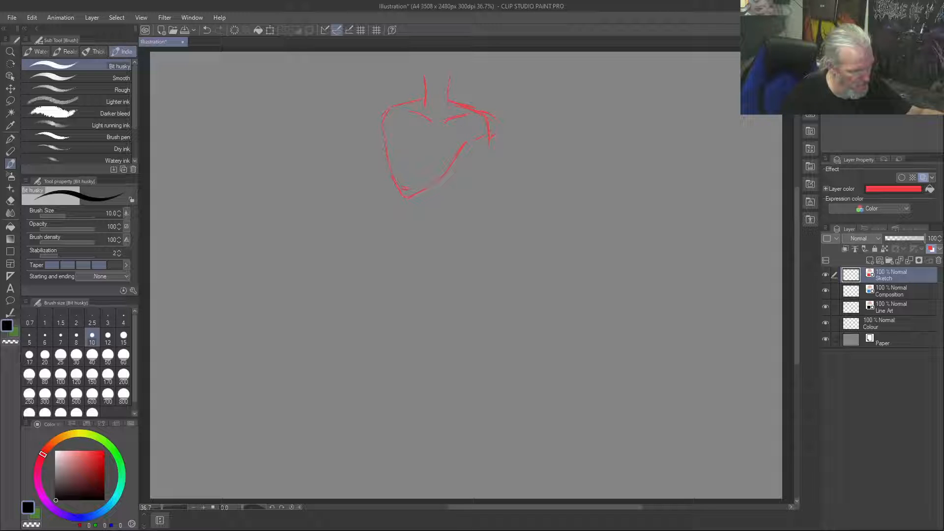
drag(459, 137, 421, 166)
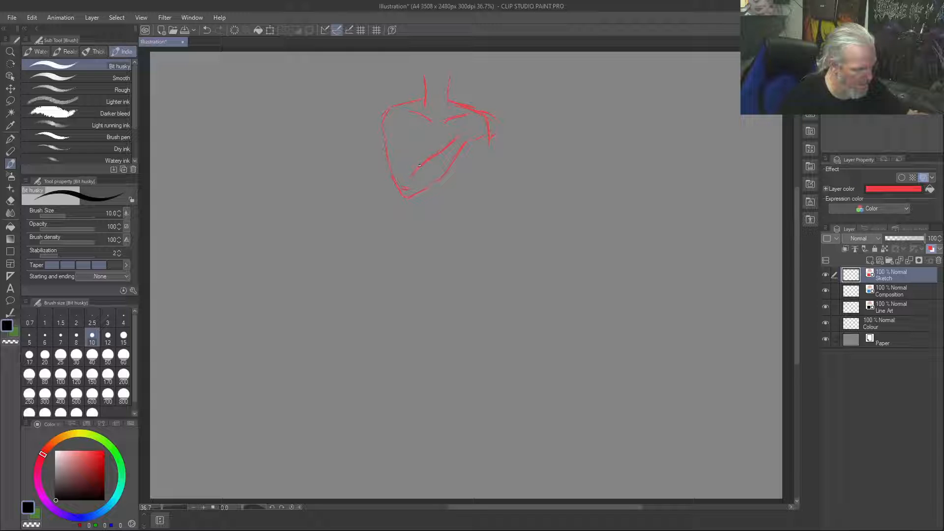
mouse_move(435, 155)
mouse_down()
mouse_move(408, 178)
mouse_move(414, 168)
mouse_up()
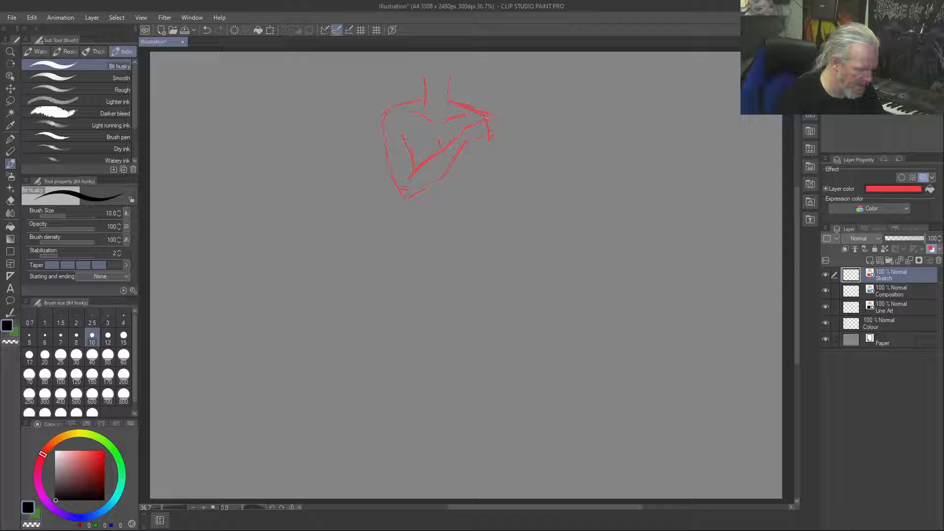
Try hatching strokes extending from the right-hand shoulder, and undo them together with the inner chest lines
drag(502, 119, 508, 123)
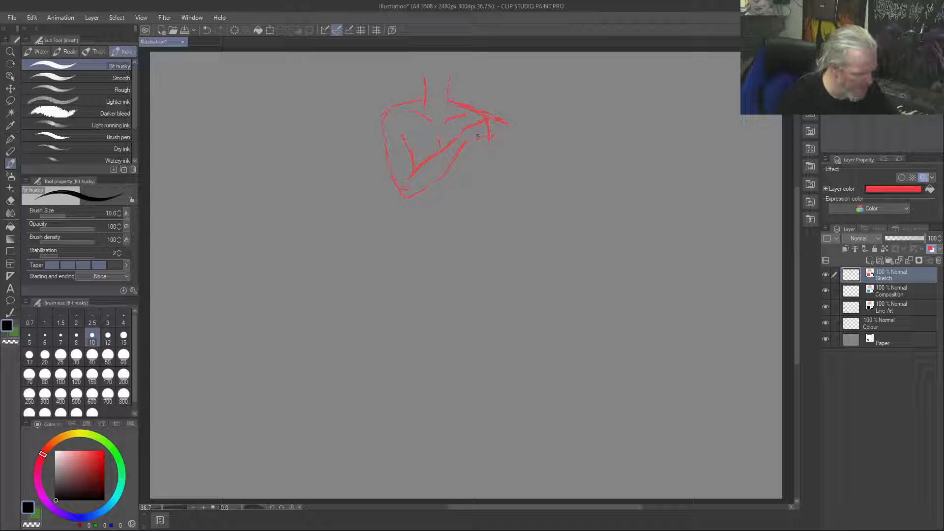
mouse_move(484, 120)
mouse_down()
mouse_move(503, 118)
mouse_move(510, 133)
mouse_up()
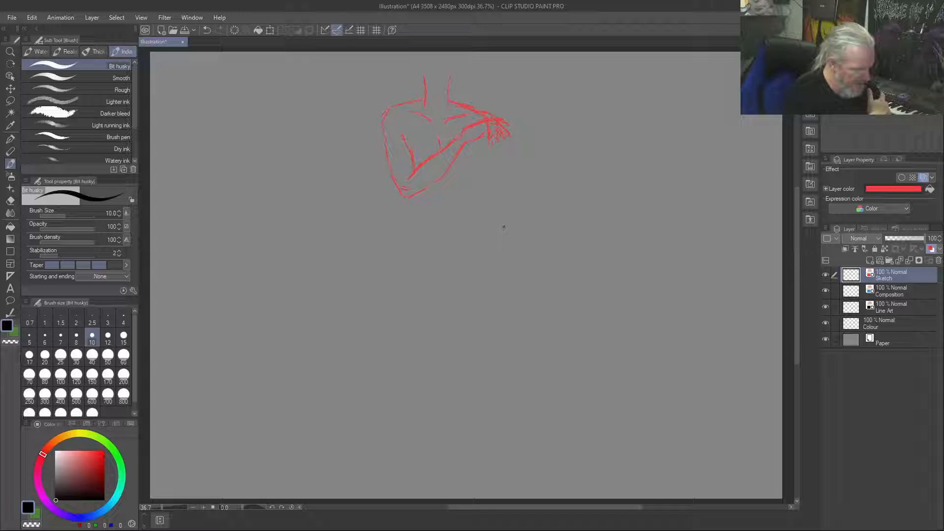
key(ctrl+z)
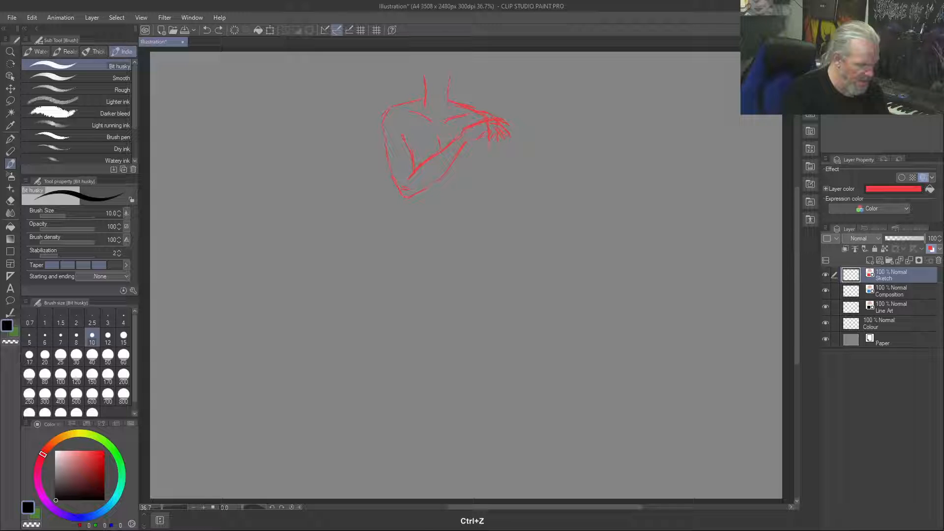
key(ctrl+z)
key(ctrl+z)
key(ctrl+z)
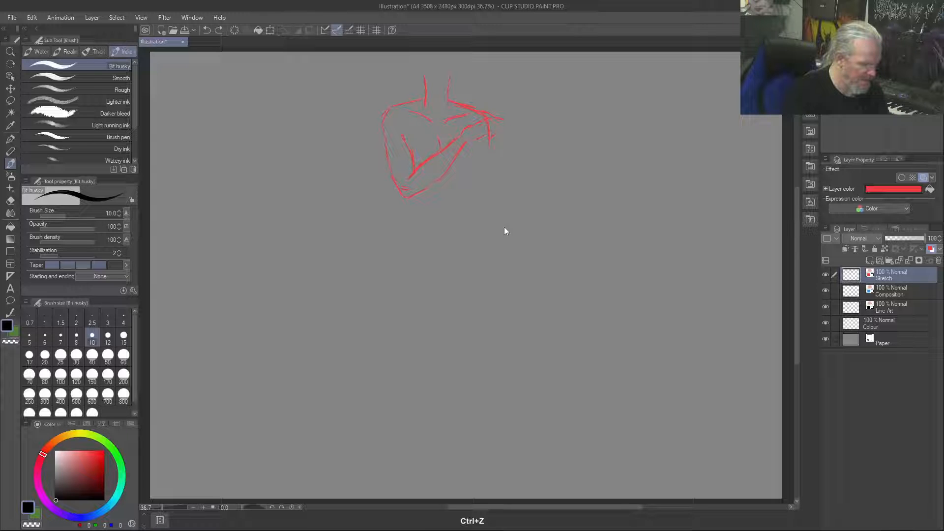
key(ctrl+z)
key(ctrl+z)
key(ctrl+z)
key(ctrl+z)
key(ctrl+z)
key(ctrl+z)
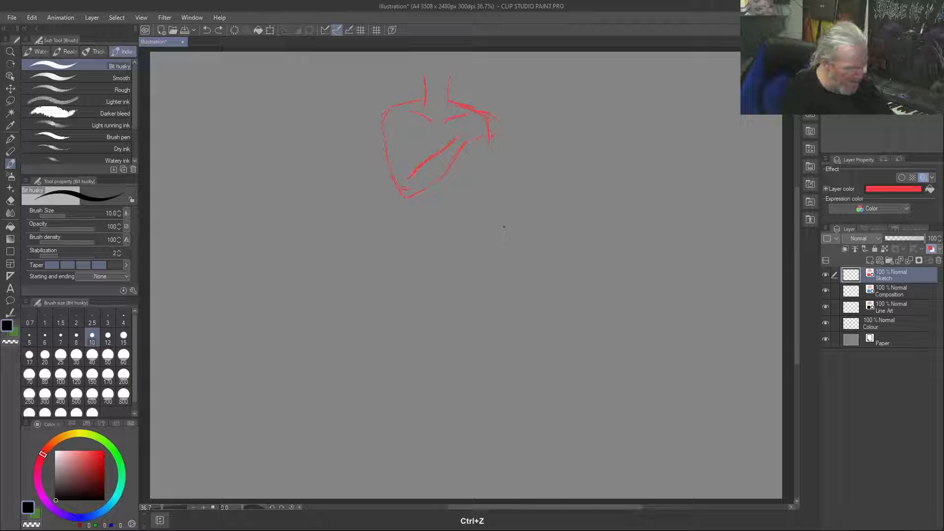
Reinforce the forearm crossing the chest and sketch the hand resting on the shoulder at its upper end
drag(476, 139, 456, 165)
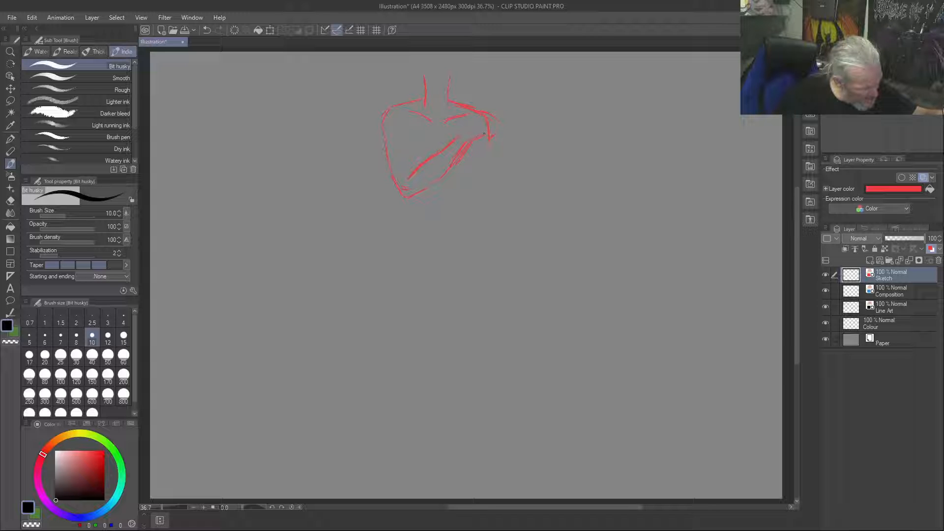
drag(492, 123, 481, 108)
drag(466, 119, 471, 114)
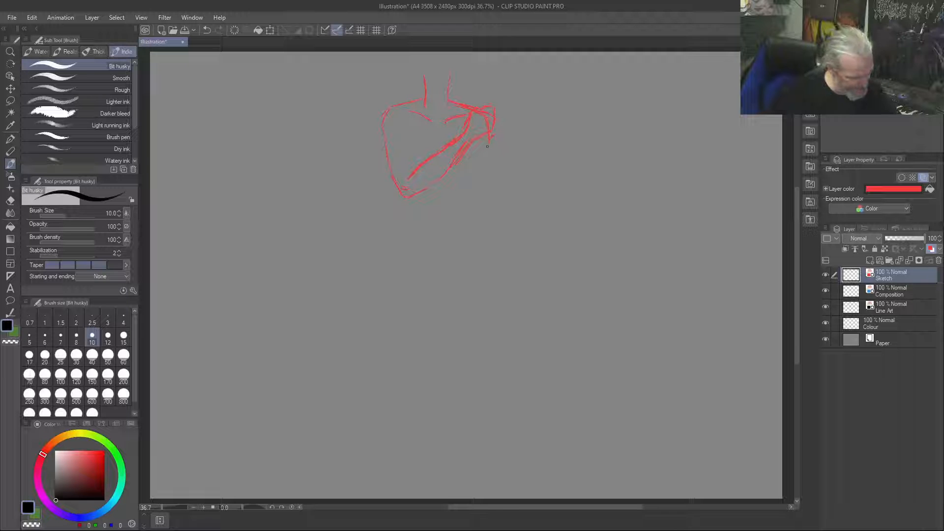
Sketch the other arm hanging from that shoulder, bending at the elbow and ending in a hand in front of the hips
drag(492, 130, 489, 139)
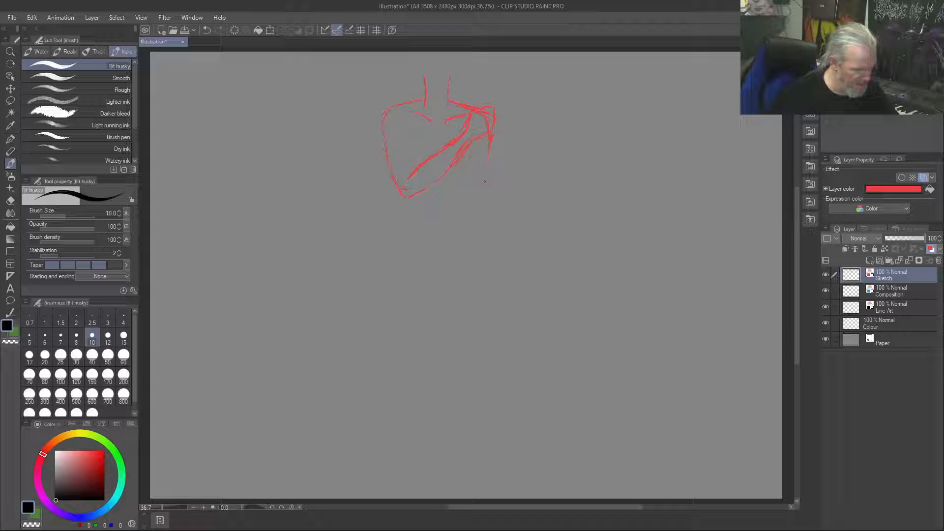
drag(492, 129, 486, 185)
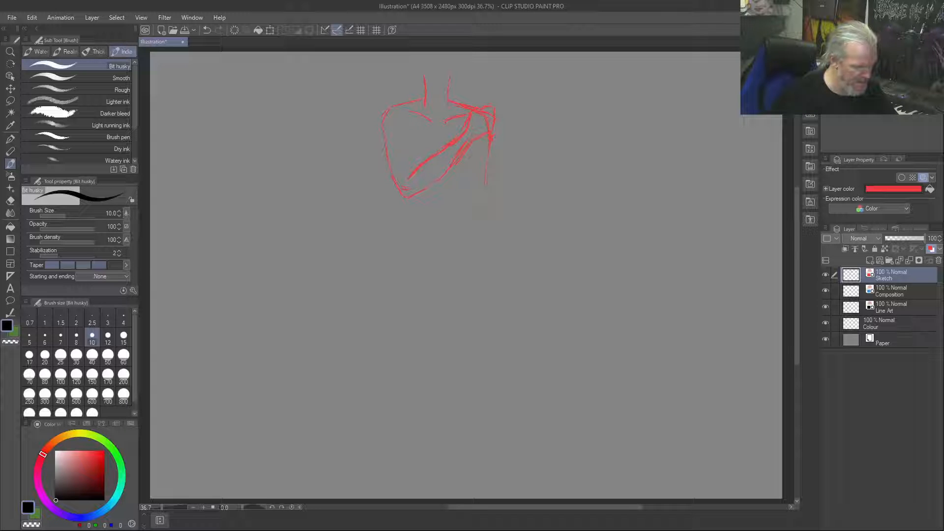
drag(485, 188, 443, 248)
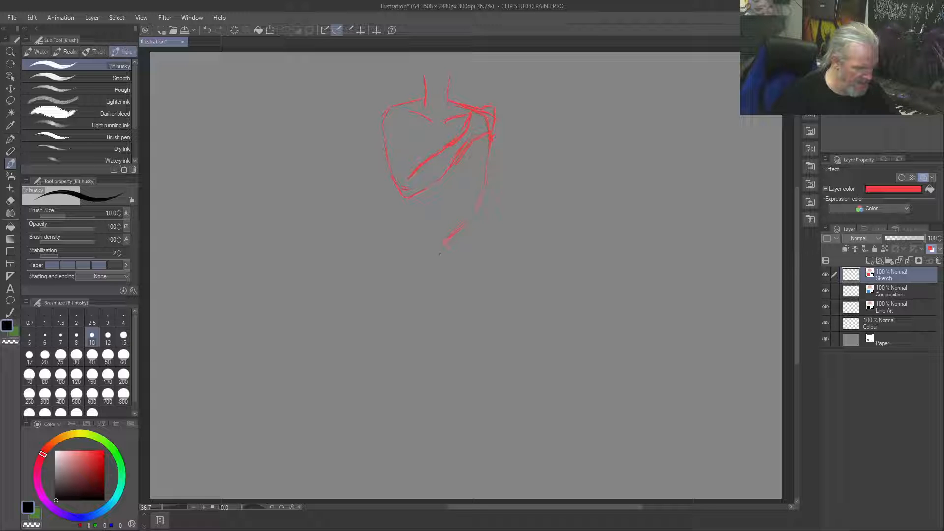
drag(449, 214, 419, 263)
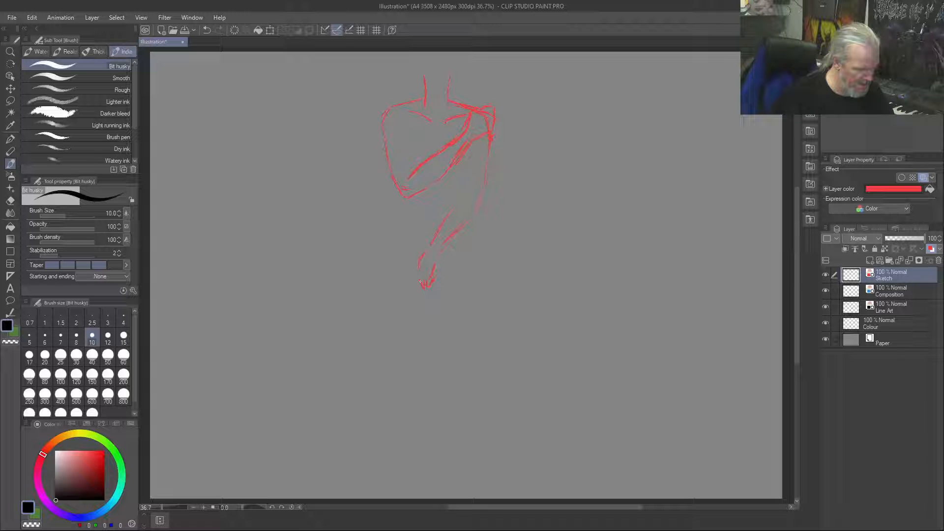
drag(419, 261, 418, 272)
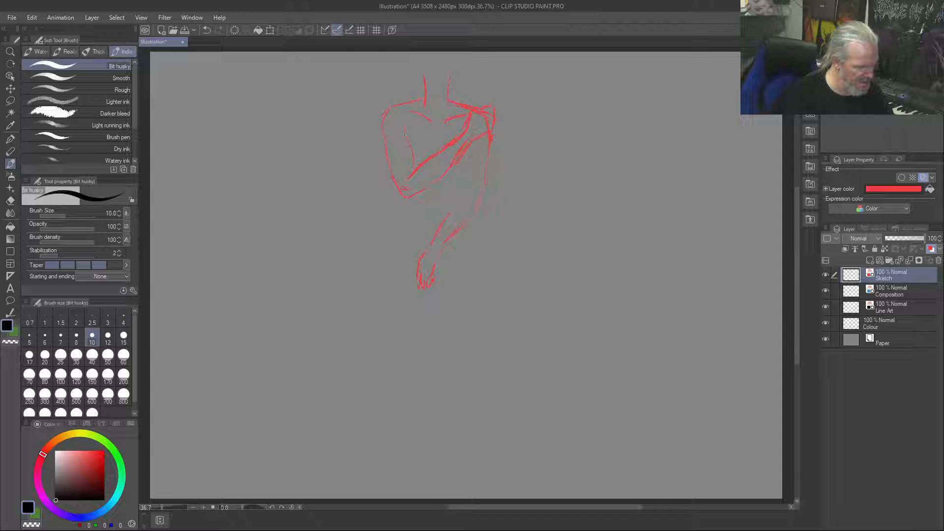
Add the chest crease beside the folded upper arm and draw the waist and hip contour below its elbow
drag(406, 129, 409, 134)
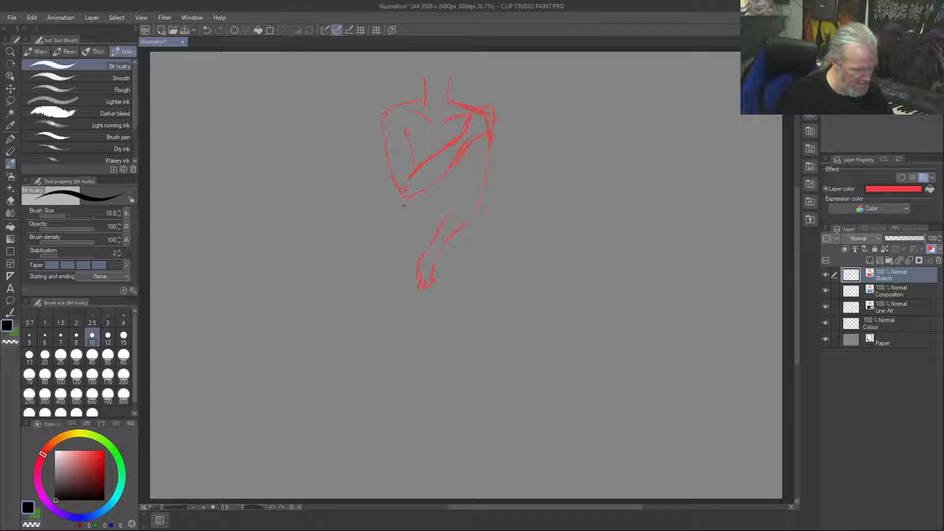
drag(406, 199, 403, 217)
drag(405, 212, 401, 246)
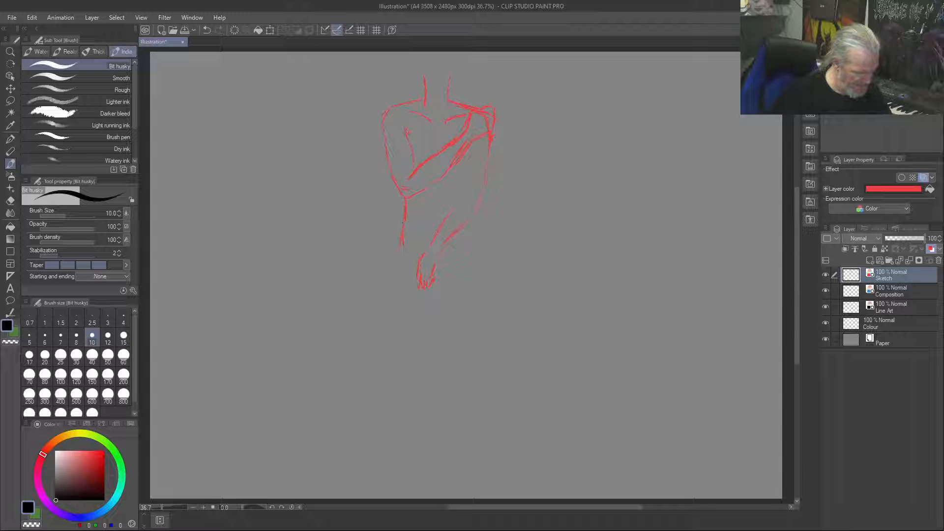
drag(402, 240, 399, 296)
drag(399, 240, 398, 303)
Draw the hanging arm's inner contour from forearm to armpit and strengthen its outer elbow line
drag(441, 226, 463, 200)
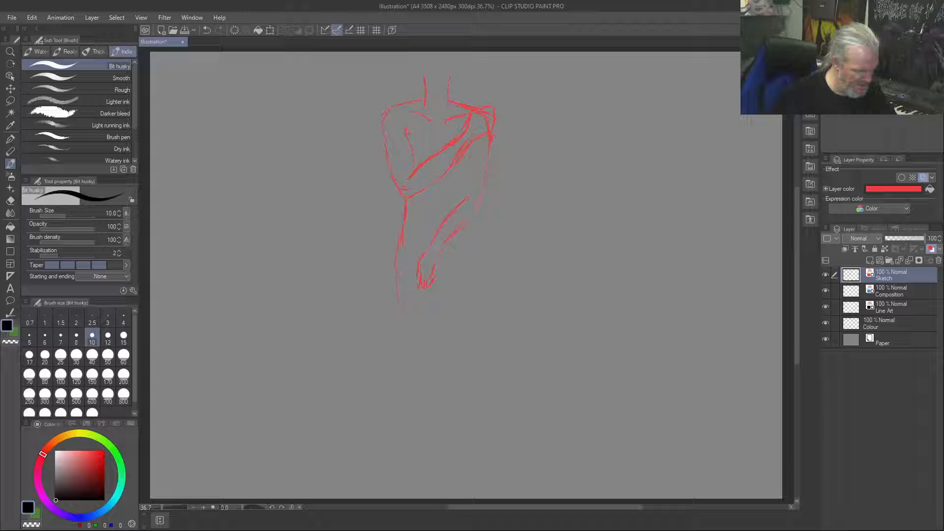
drag(468, 193, 470, 155)
drag(470, 156, 467, 197)
drag(464, 225, 479, 211)
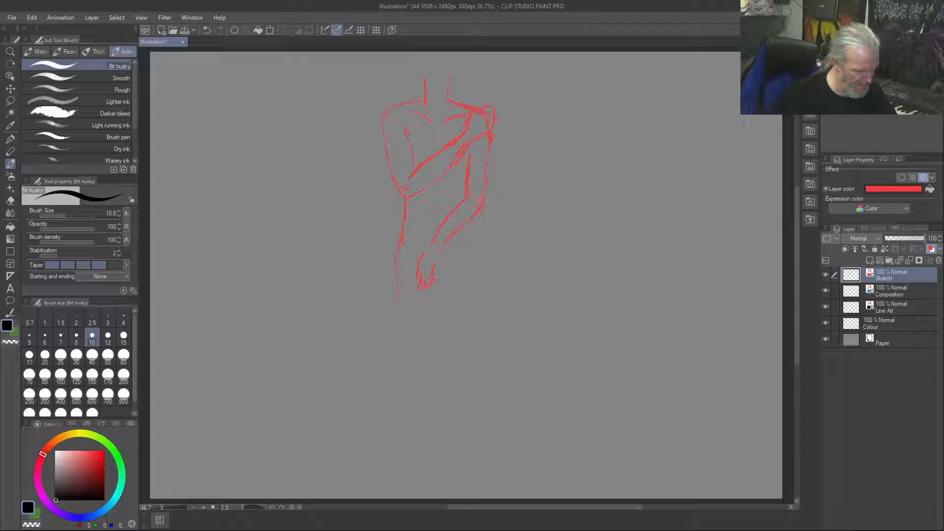
drag(488, 173, 484, 189)
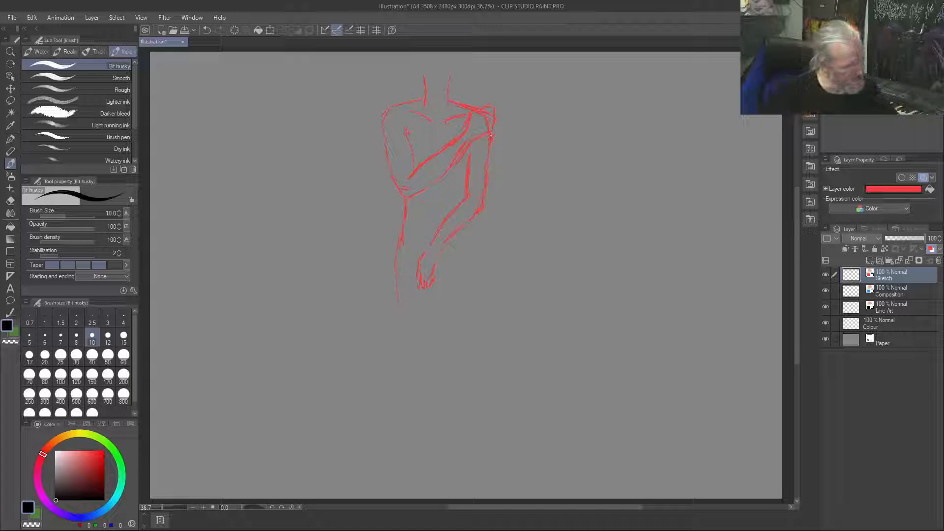
Add a V-shaped jawline above the neck, and clear the whole drawing from the Sketch layer
mouse_move(460, 69)
mouse_down()
mouse_move(426, 75)
mouse_move(451, 71)
mouse_move(441, 81)
mouse_up()
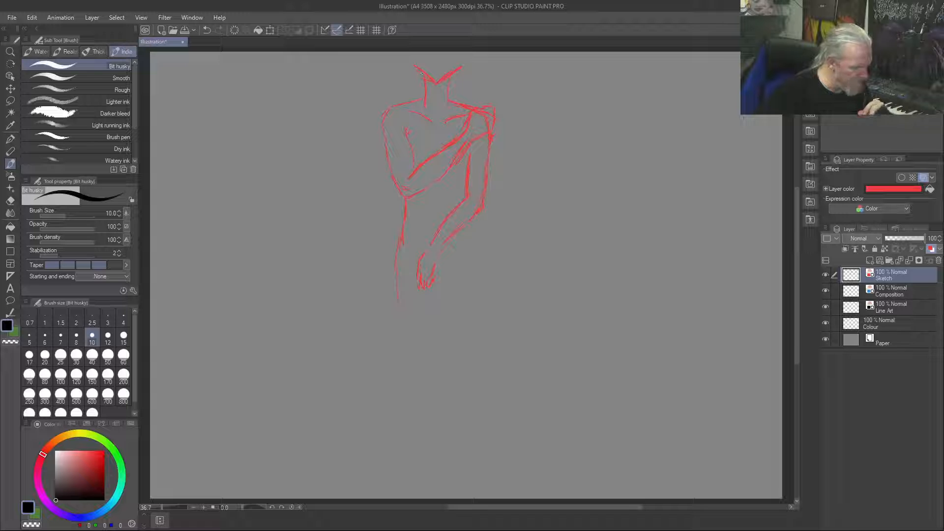
key(Delete)
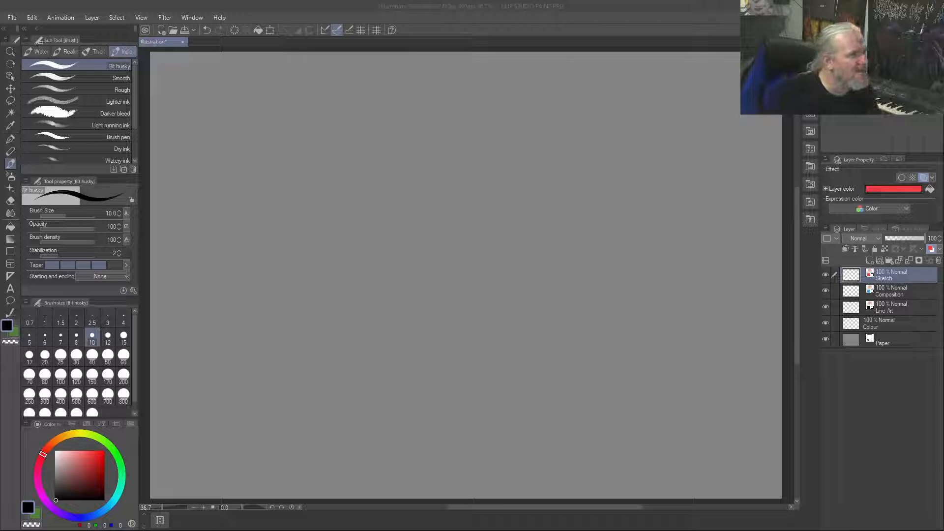
Open the photos fashion-model-pose.jpg and shutterstock_638214487-min.jpg one after the other, closing each
drag(445, 0, 452, 0)
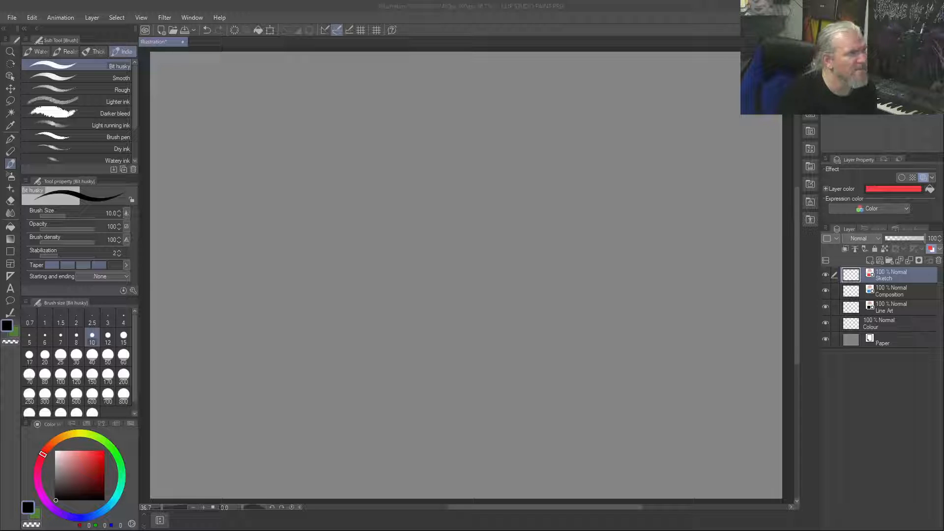
drag(591, 19, 517, 203)
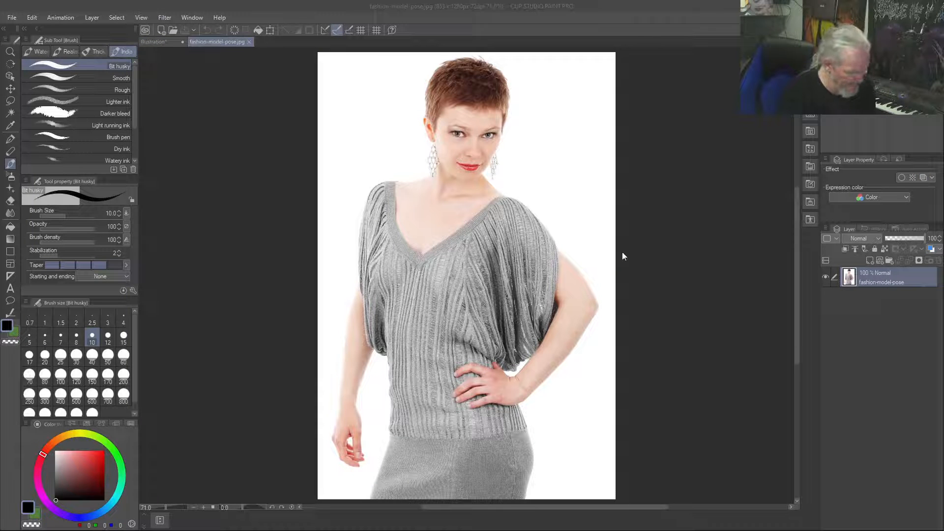
click(250, 41)
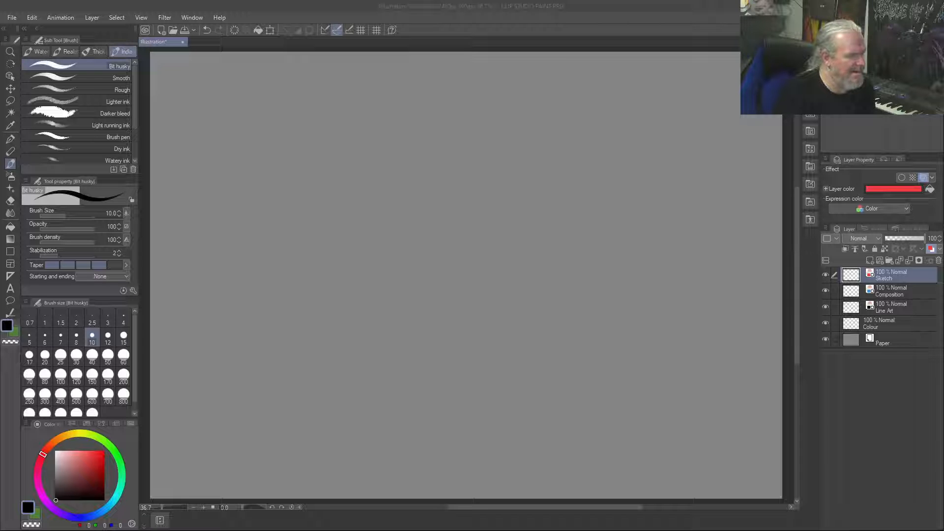
drag(547, 50, 541, 126)
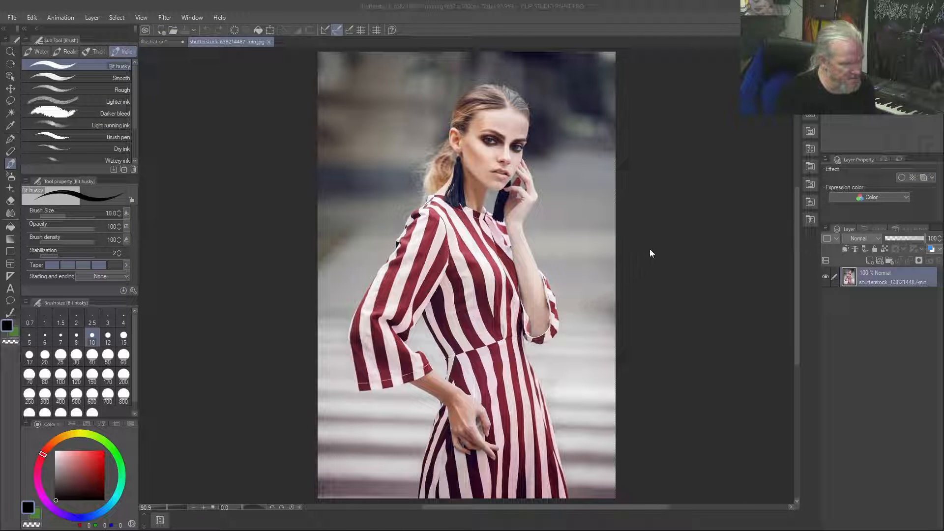
click(268, 42)
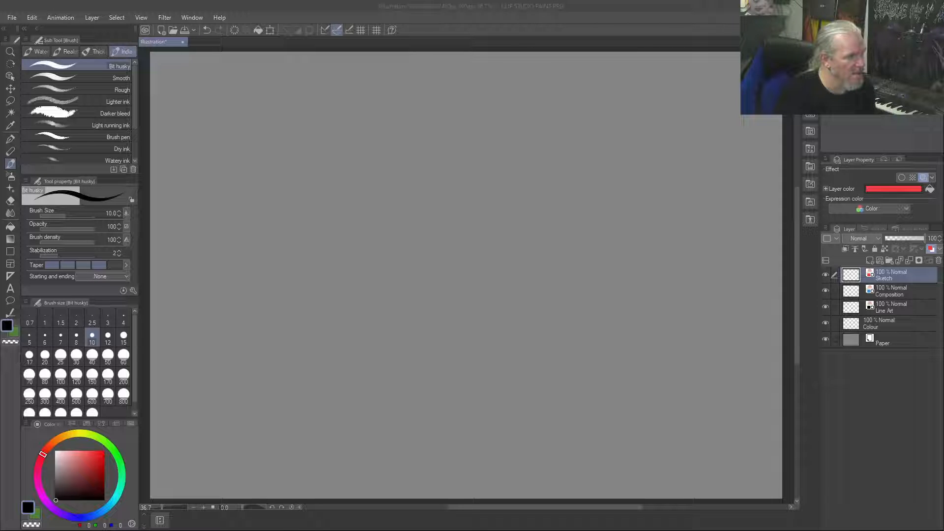
Open the reference photo dress_elegant_fashion_female_girl_model_off_shoulder_outdoorchallenge-1499095.jpg
click(559, 10)
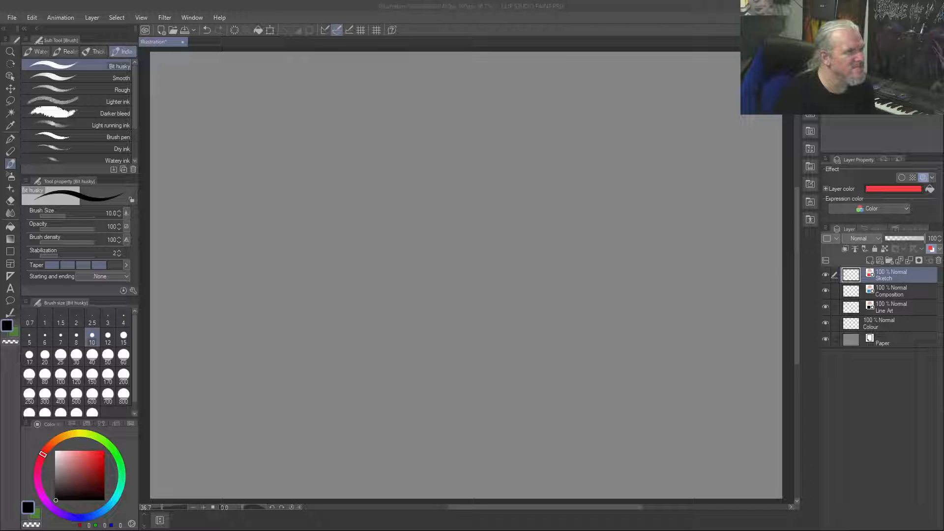
drag(462, 2, 500, 135)
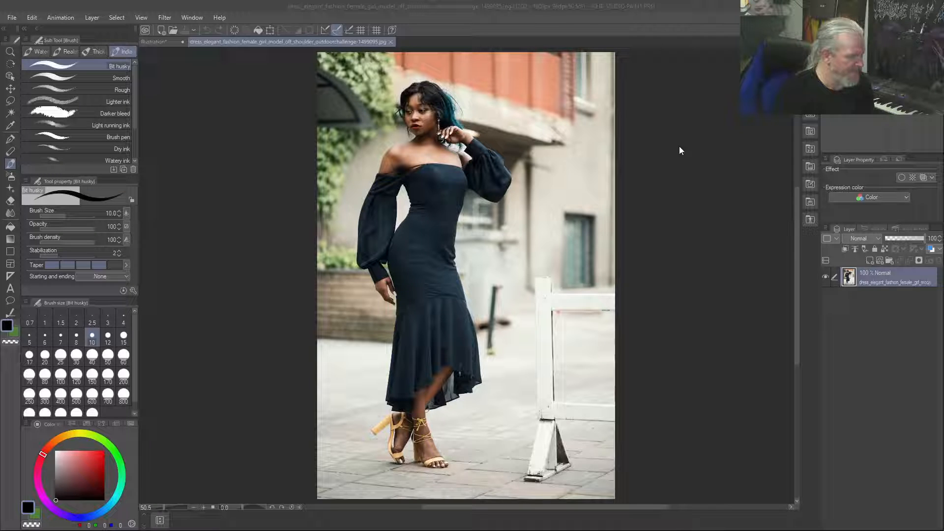
Try marking the model's shoulder and sleeve directly on the photo, and undo all the strokes
drag(393, 141, 358, 215)
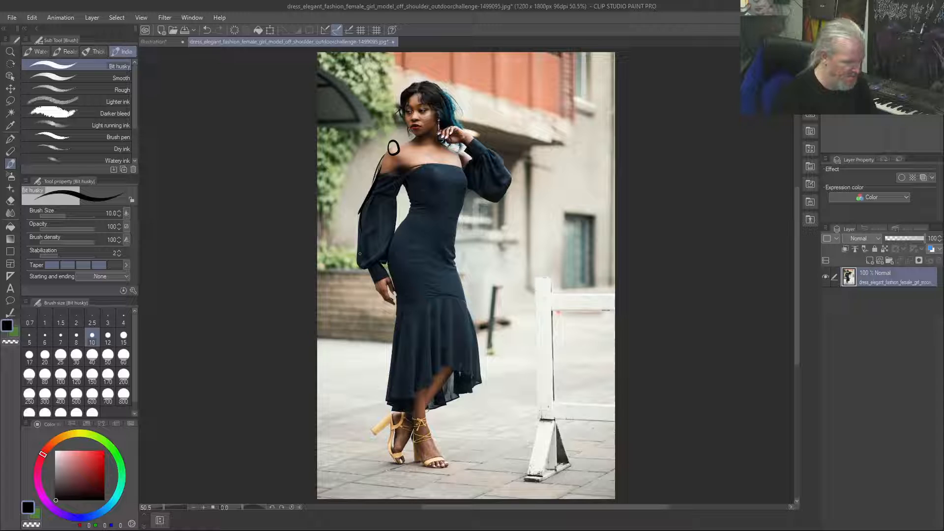
key(ctrl+z)
key(ctrl+z)
key(ctrl+z)
key(ctrl+z)
key(ctrl+z)
key(ctrl+z)
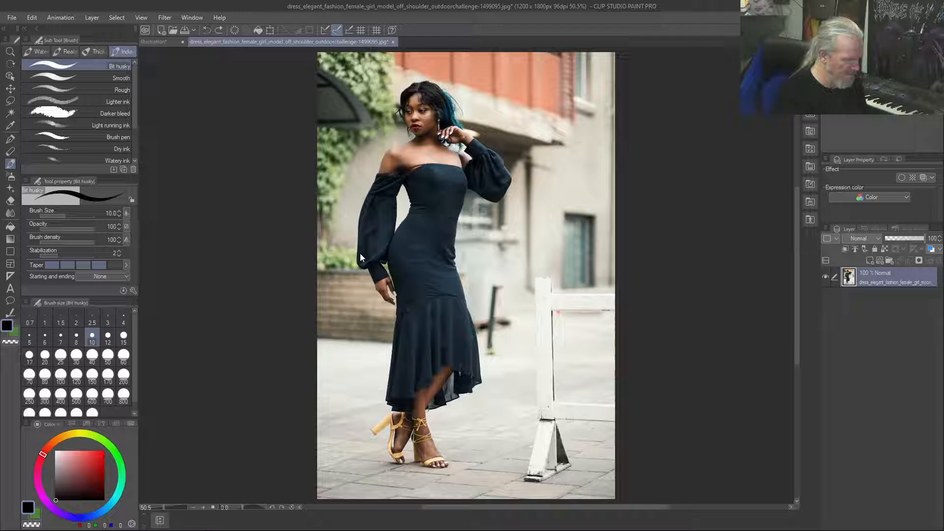
Copy the entire photo and paste it as a new layer into the Illustration document
key(ctrl+a)
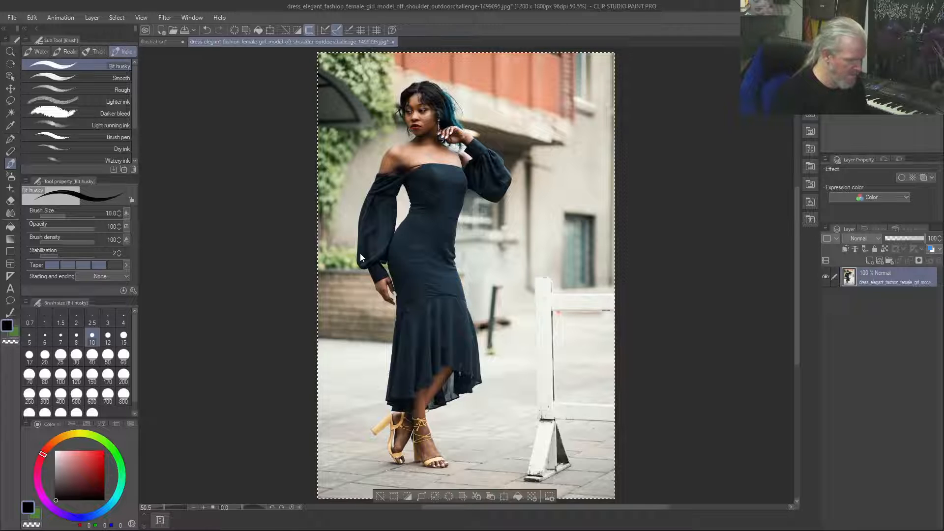
click(155, 43)
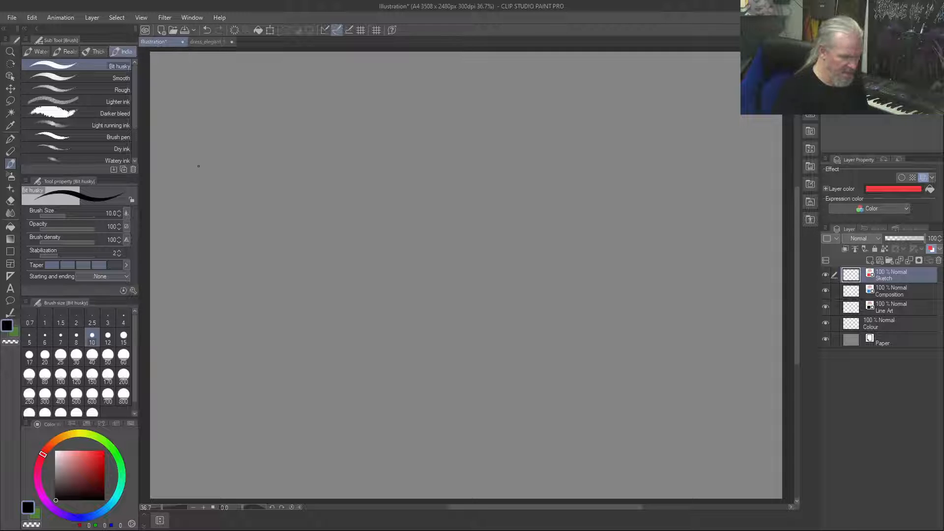
key(ctrl+v)
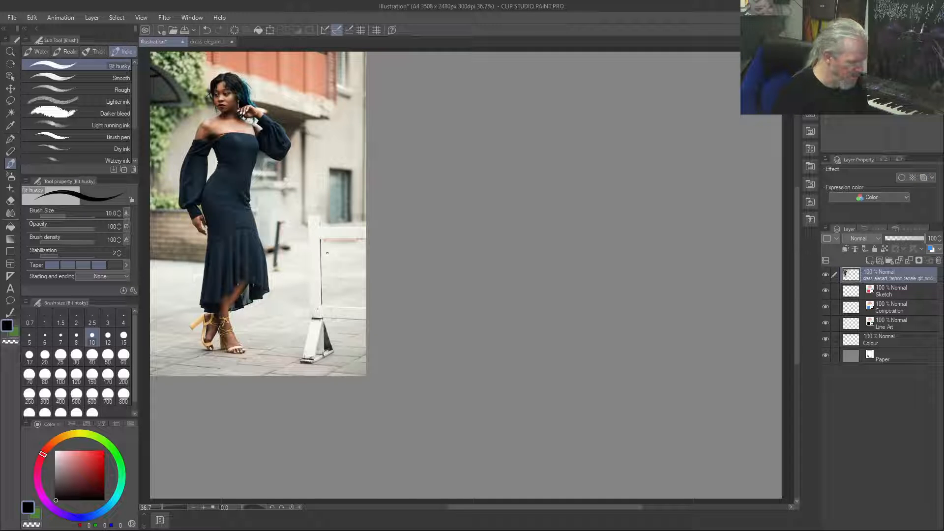
Scale the pasted photo to 144% to fill the canvas height, and move its layer between Line Art and Colour
key(ctrl+t)
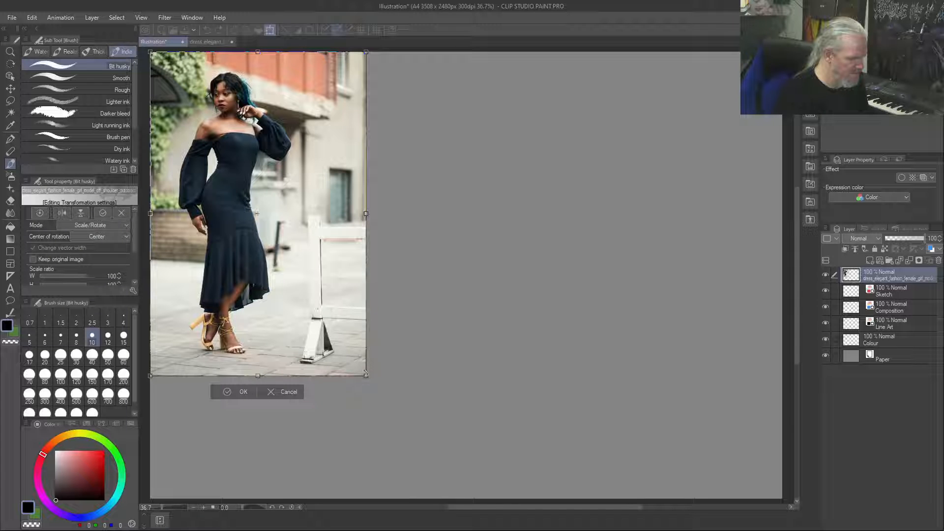
drag(366, 375, 534, 517)
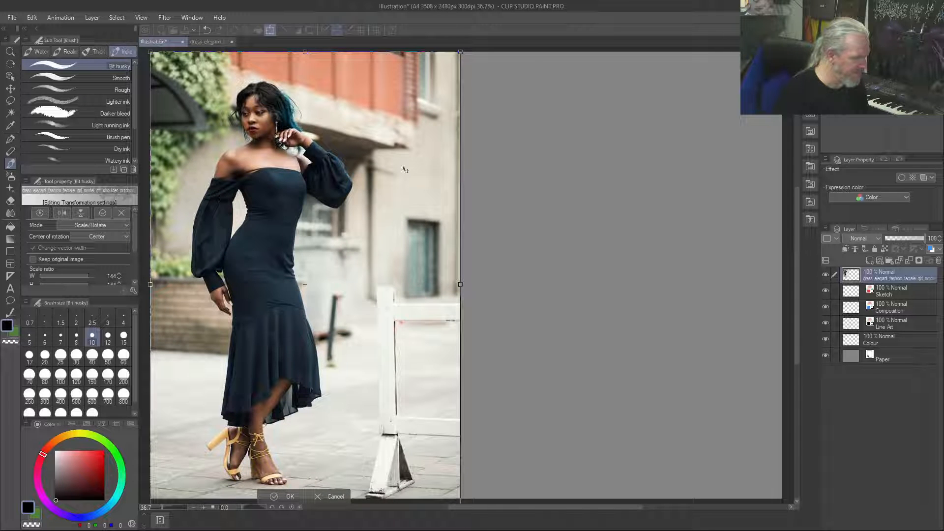
key(Return)
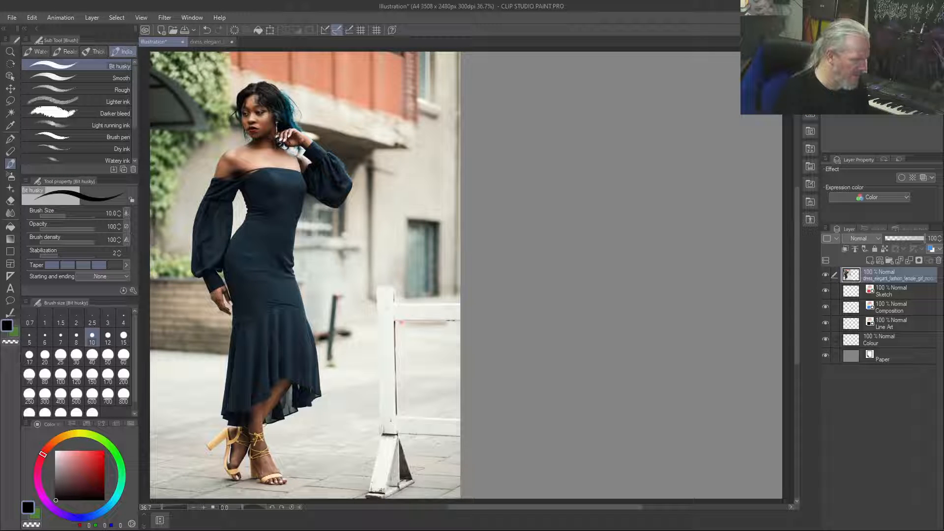
drag(877, 281, 882, 333)
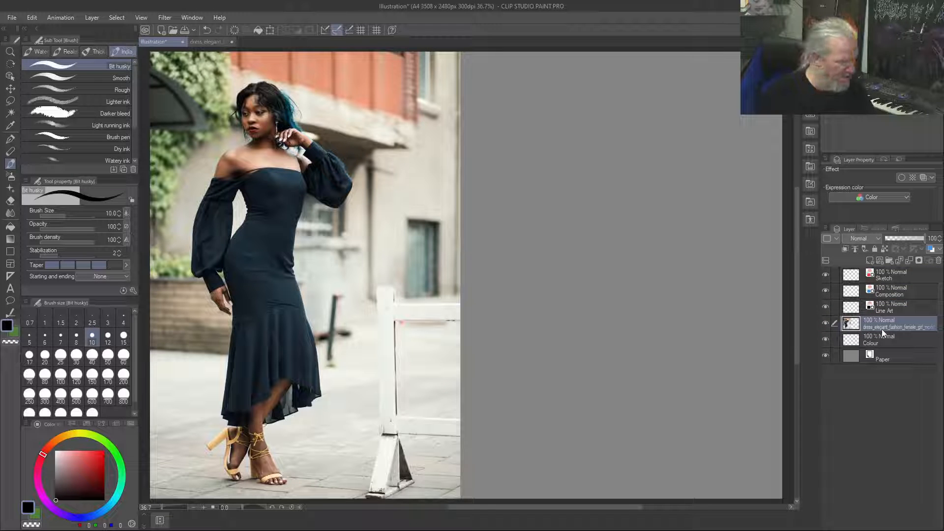
Try circling the model's shoulder on the photo layer, and undo the strokes
drag(219, 154, 238, 167)
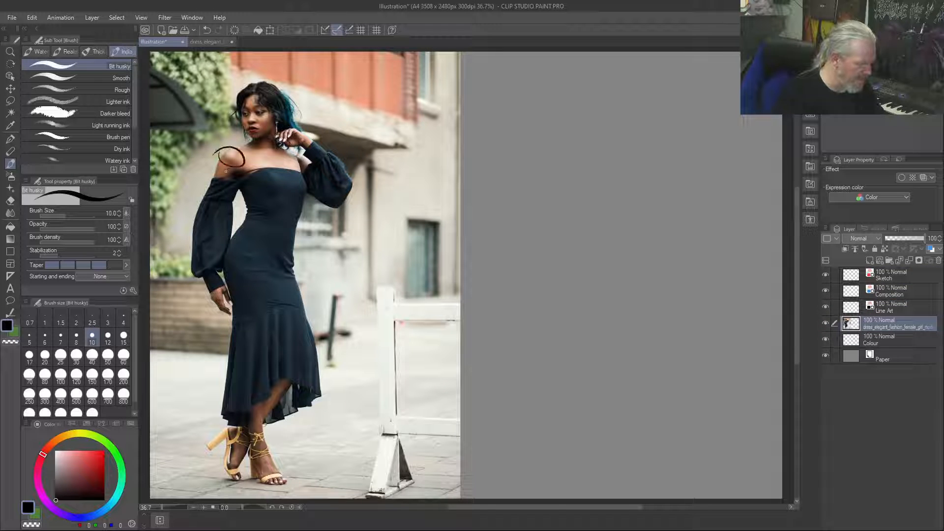
key(ctrl+z)
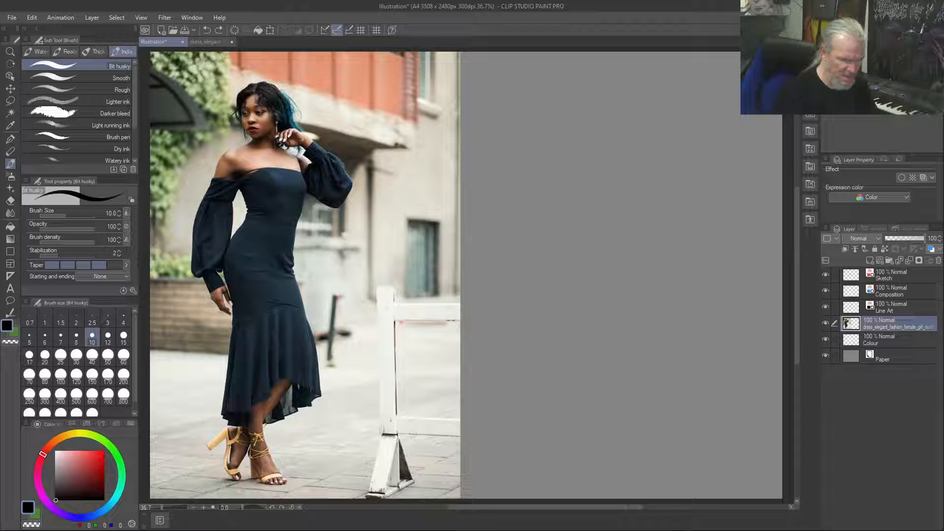
right_click(907, 323)
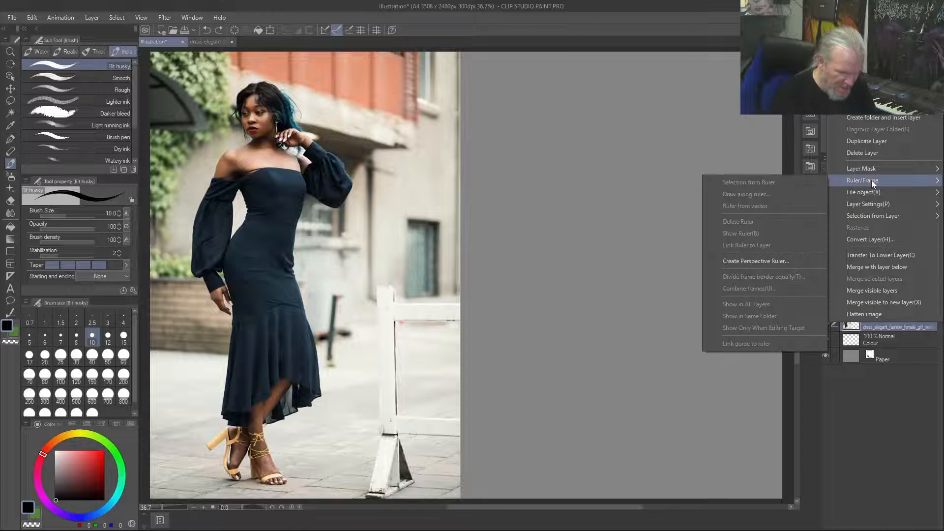
mouse_move(866, 169)
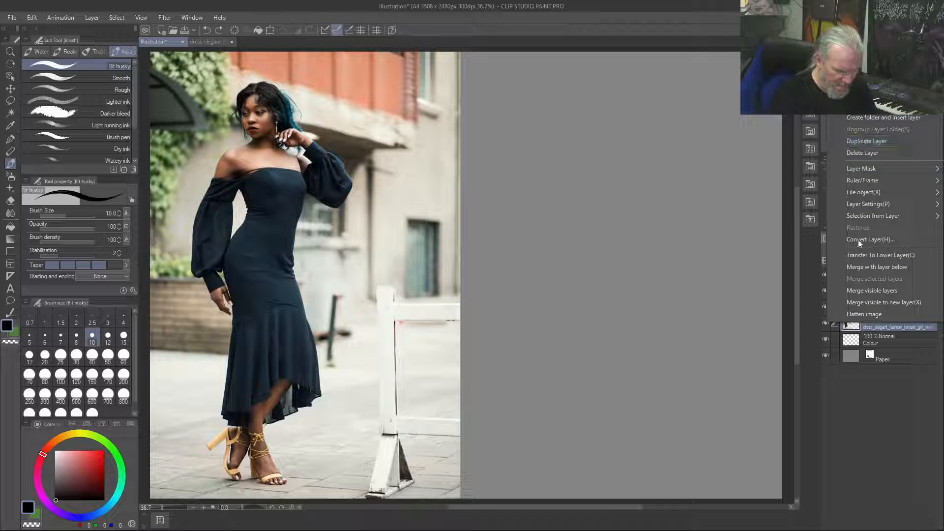
click(895, 383)
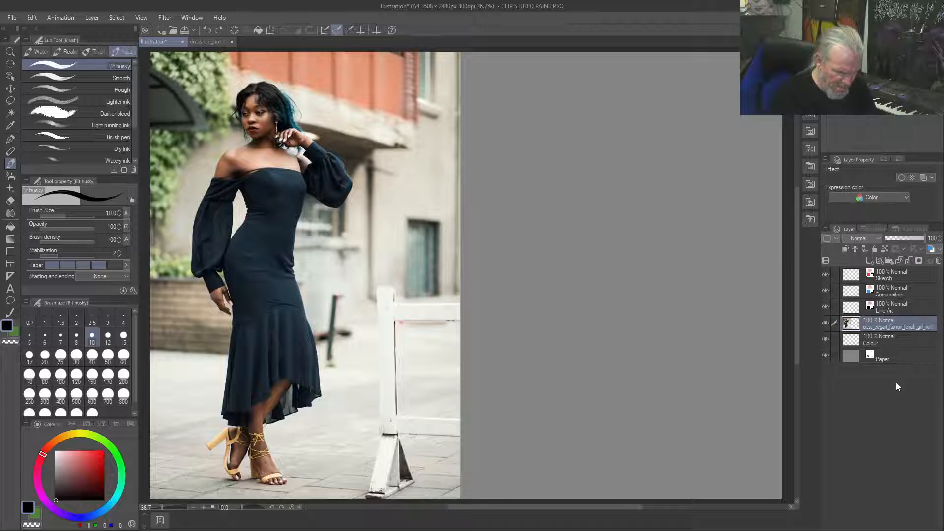
Lock the fashion photo layer against edits, and make the Sketch layer active for drawing
right_click(852, 324)
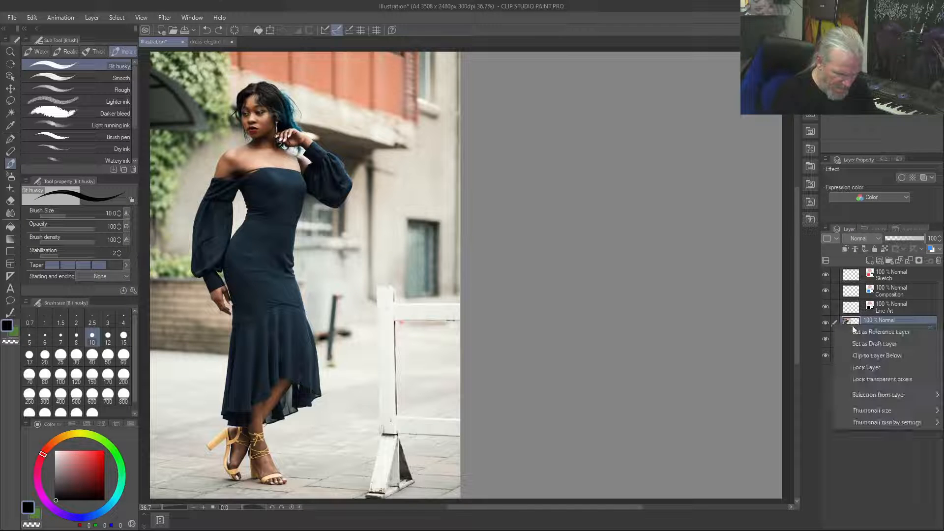
click(854, 366)
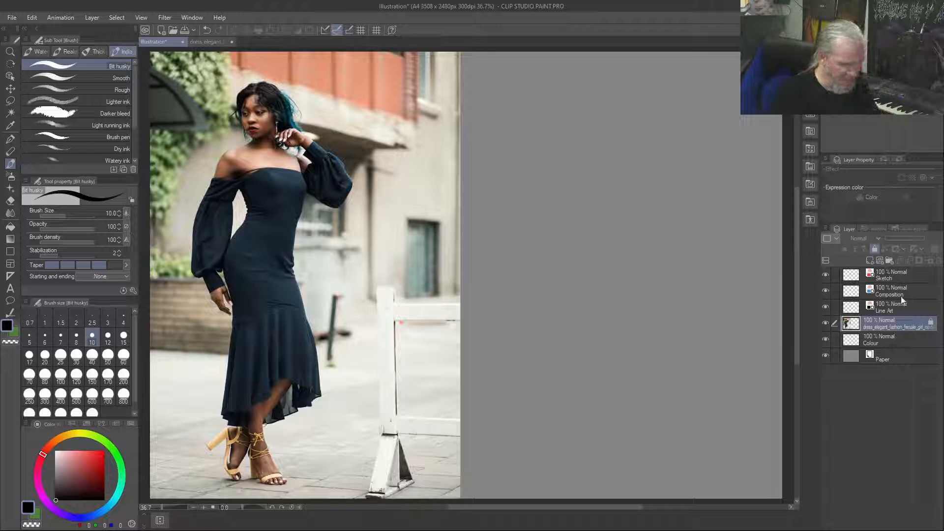
click(901, 274)
click(900, 323)
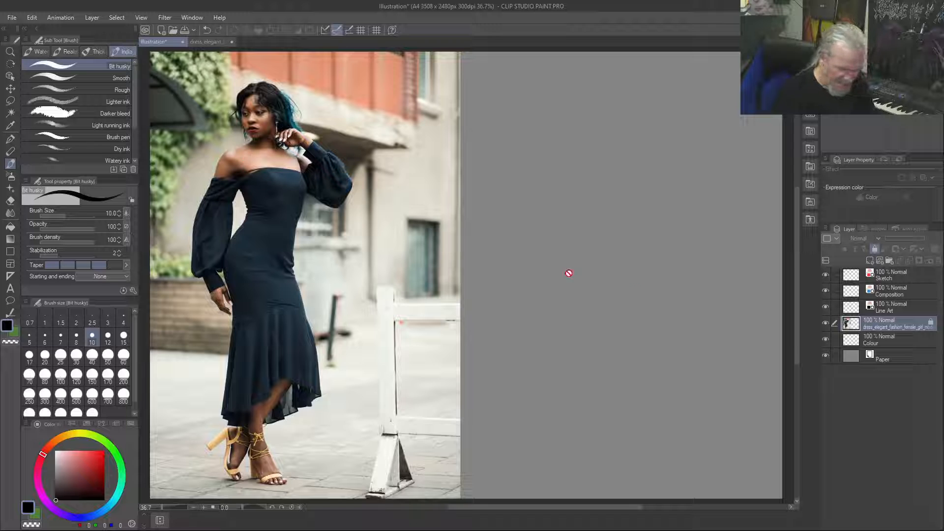
click(905, 276)
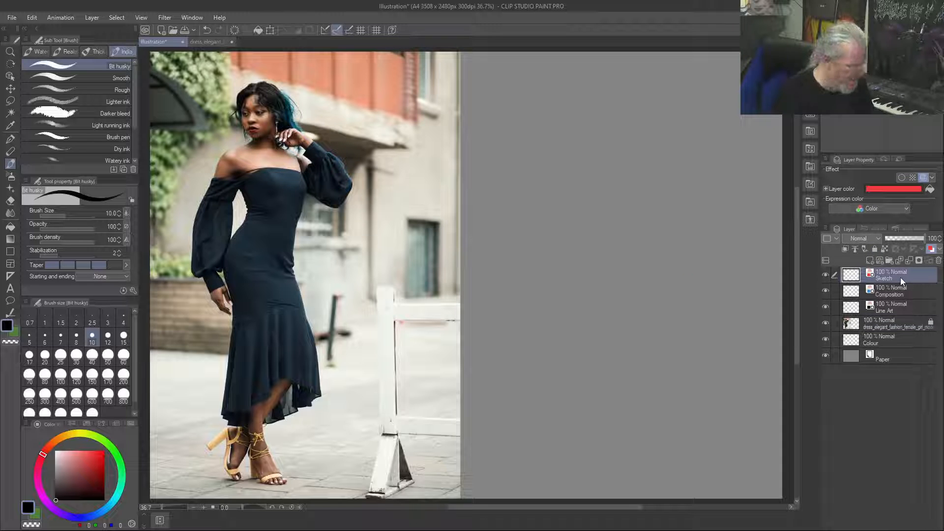
Trace the model's near shoulder, the waist and hip on the lowered-arm side, and both legs down to the ankles on the Sketch layer
drag(226, 149, 228, 147)
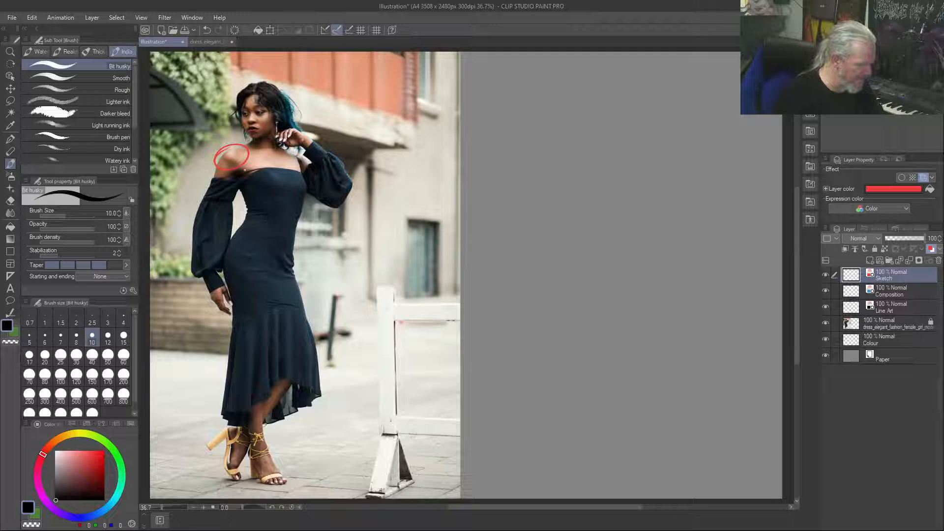
drag(238, 167, 263, 188)
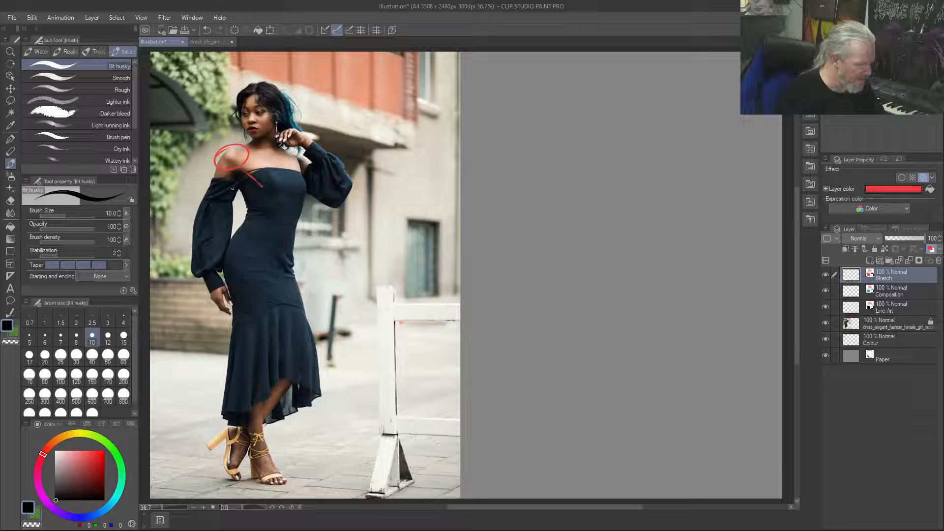
mouse_move(239, 185)
mouse_down()
mouse_move(249, 215)
mouse_move(229, 255)
mouse_move(231, 289)
mouse_move(272, 341)
mouse_up()
drag(229, 258, 244, 346)
drag(244, 337, 249, 434)
mouse_move(239, 353)
mouse_down()
mouse_move(239, 390)
mouse_move(232, 303)
mouse_up()
drag(265, 435, 262, 305)
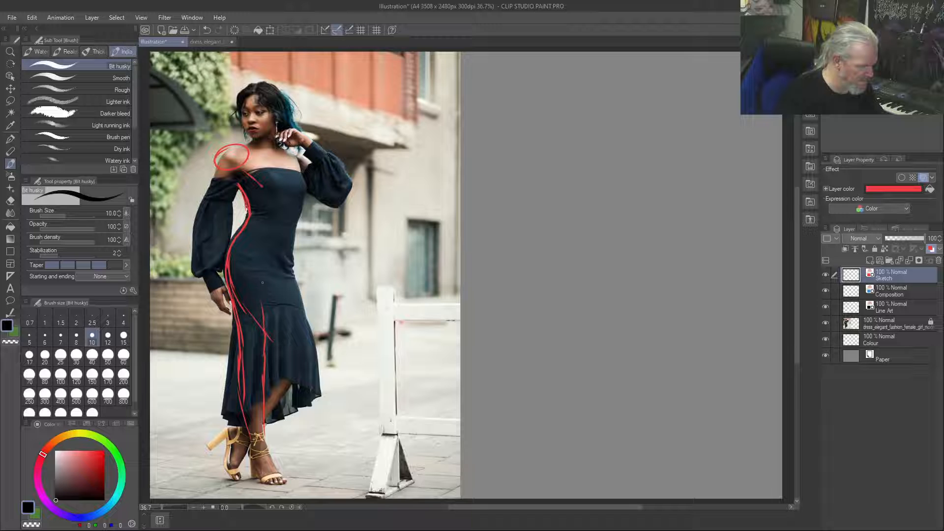
drag(269, 280, 264, 328)
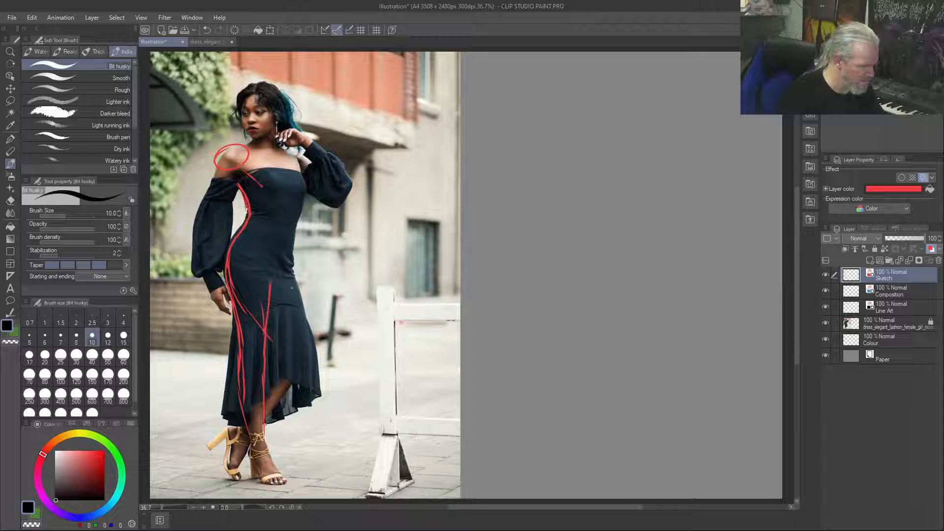
mouse_move(305, 322)
mouse_down()
mouse_move(308, 350)
mouse_move(270, 419)
mouse_up()
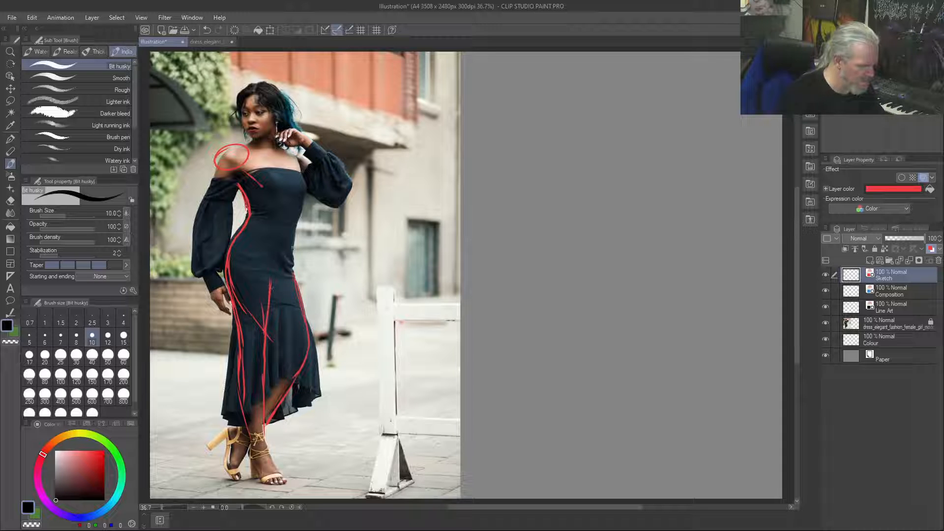
Trace the torso's contour on the raised-arm side, and sketch the bust lines across the chest
mouse_move(295, 224)
mouse_down()
mouse_move(292, 270)
mouse_move(289, 217)
mouse_move(310, 180)
mouse_move(309, 189)
mouse_move(301, 162)
mouse_move(305, 200)
mouse_up()
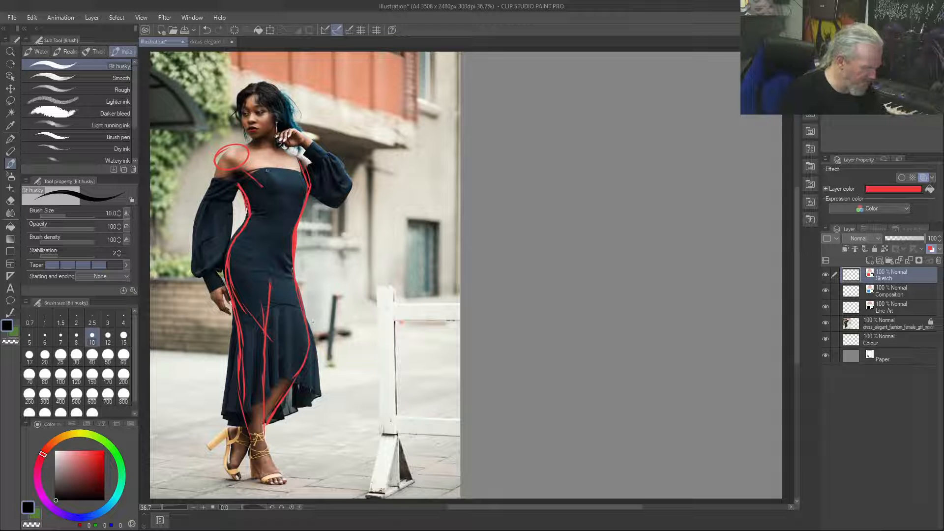
drag(284, 193, 266, 194)
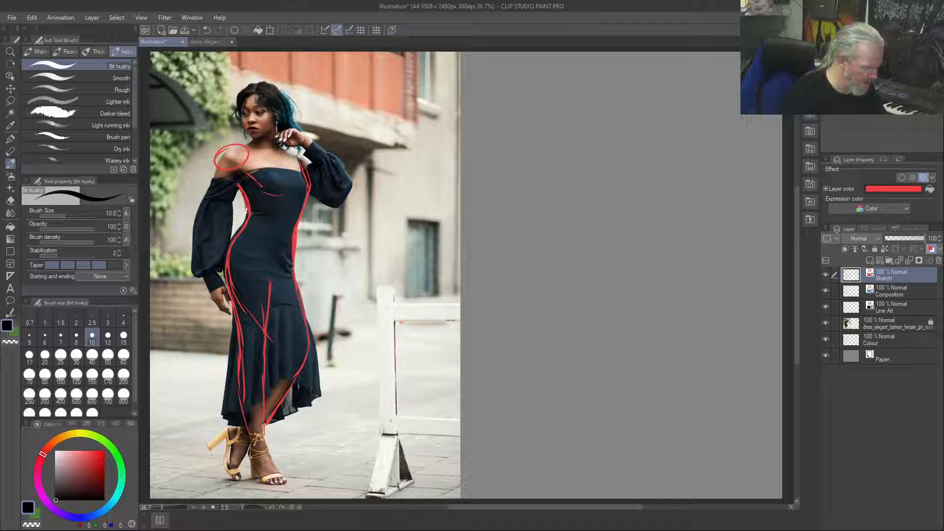
mouse_move(300, 189)
mouse_down()
mouse_move(281, 195)
mouse_move(294, 227)
mouse_up()
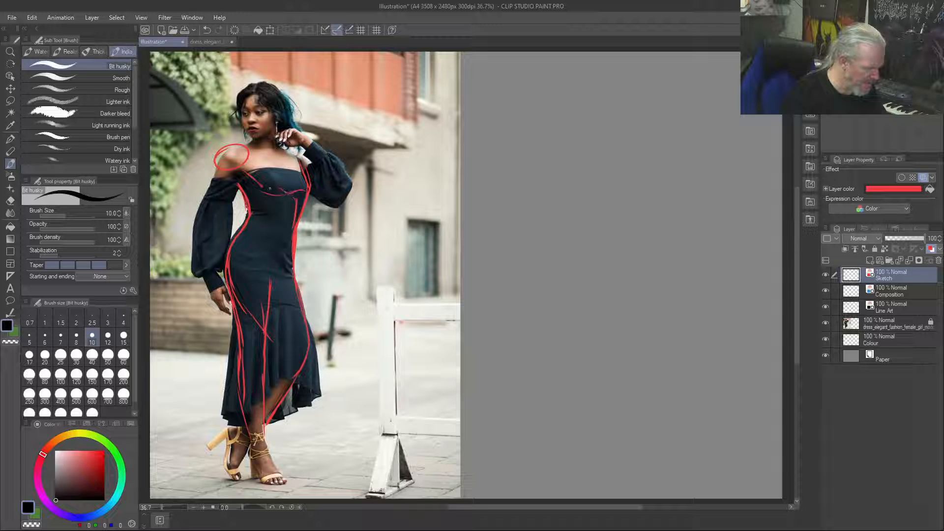
drag(270, 172, 273, 183)
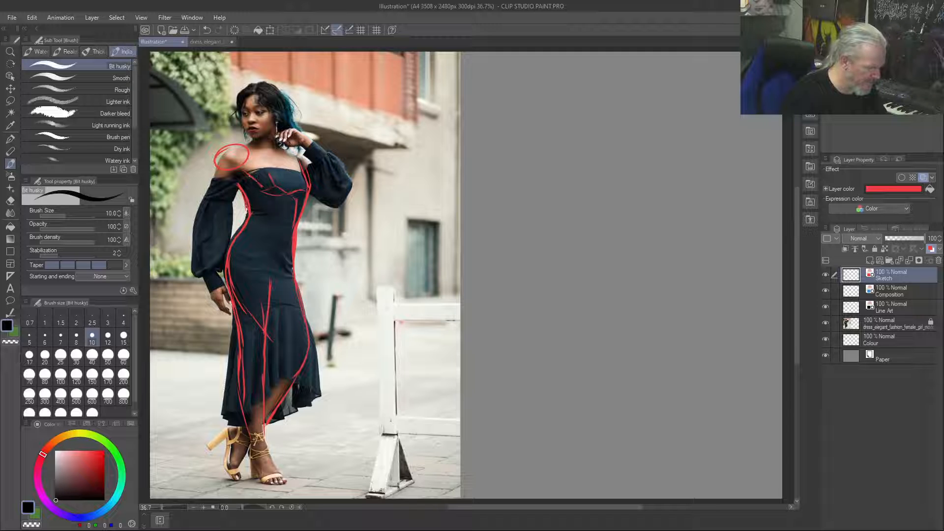
Outline the lowered arm from shoulder to hand, and draw the shoulder line, collarbones and neck
drag(241, 171, 218, 218)
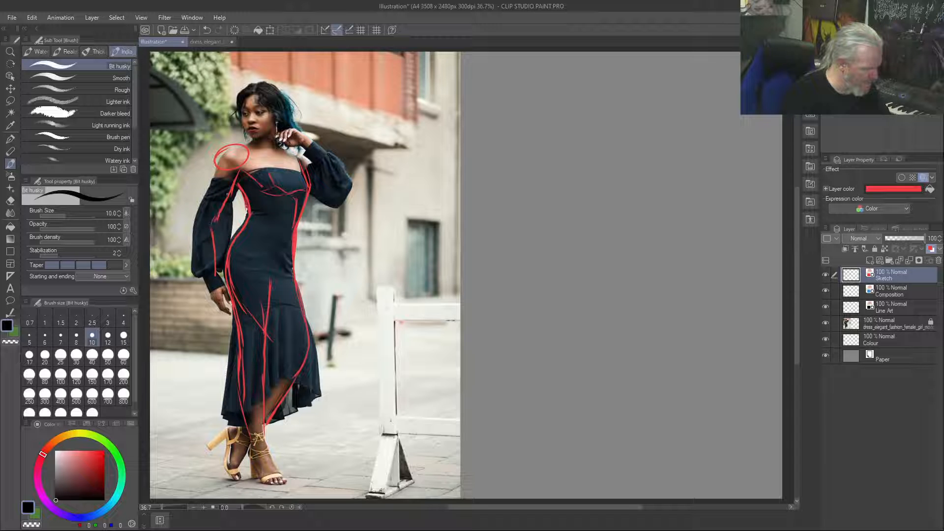
mouse_move(217, 170)
mouse_down()
mouse_move(195, 224)
mouse_move(197, 246)
mouse_move(216, 307)
mouse_move(231, 316)
mouse_move(231, 307)
mouse_up()
drag(216, 275, 228, 292)
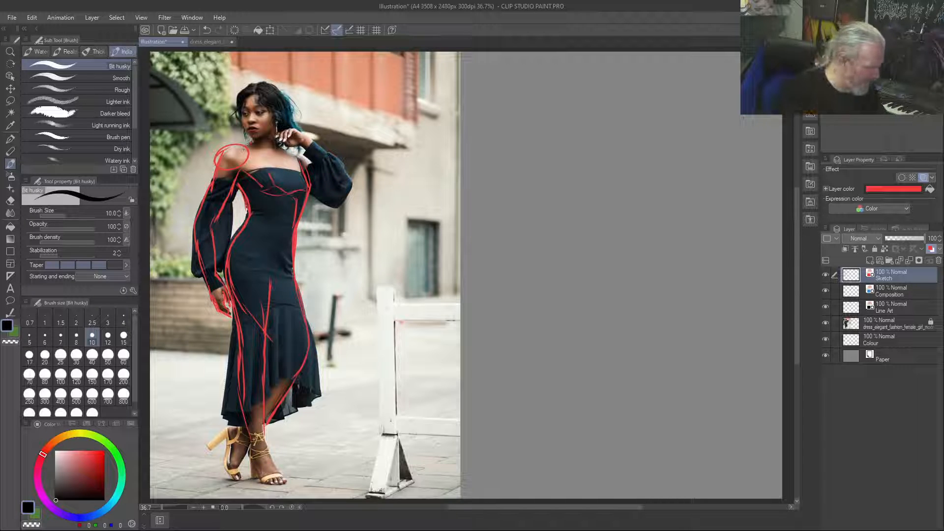
drag(242, 146, 222, 156)
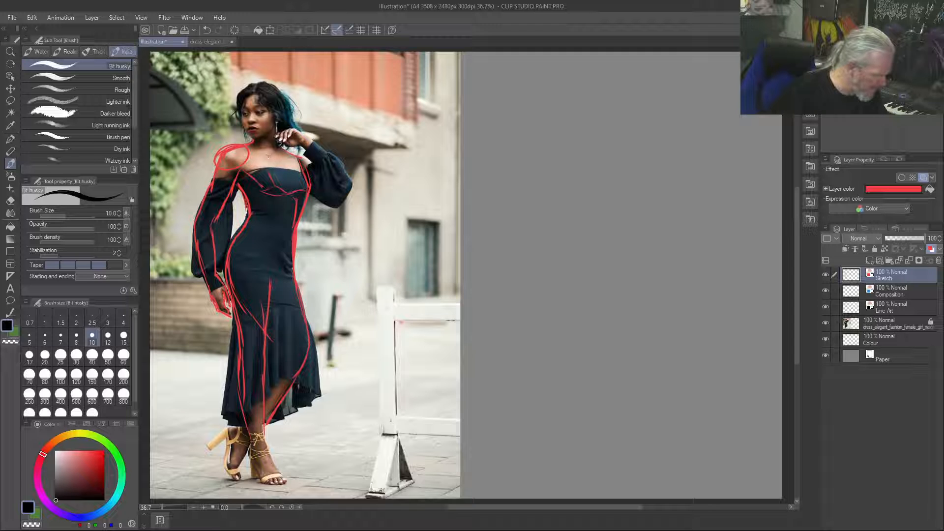
mouse_move(269, 156)
mouse_down()
mouse_move(252, 153)
mouse_move(295, 156)
mouse_up()
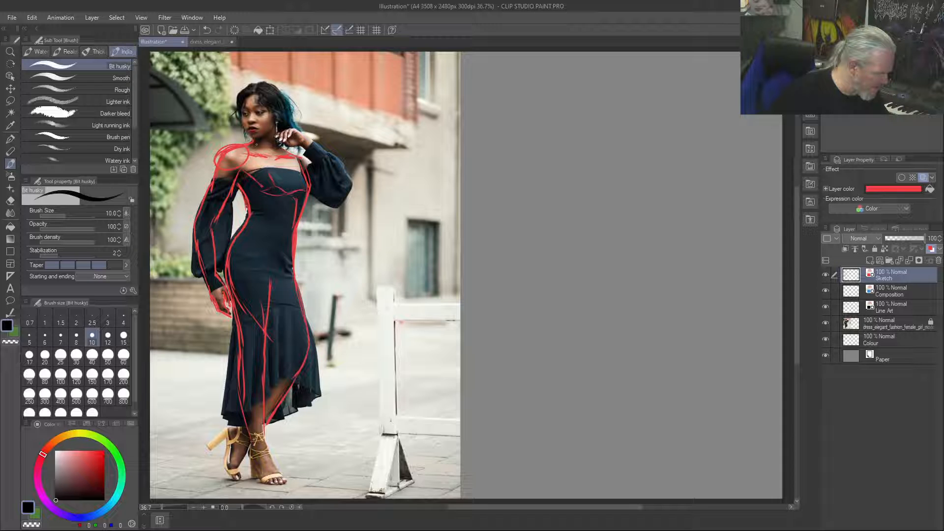
drag(275, 125, 298, 157)
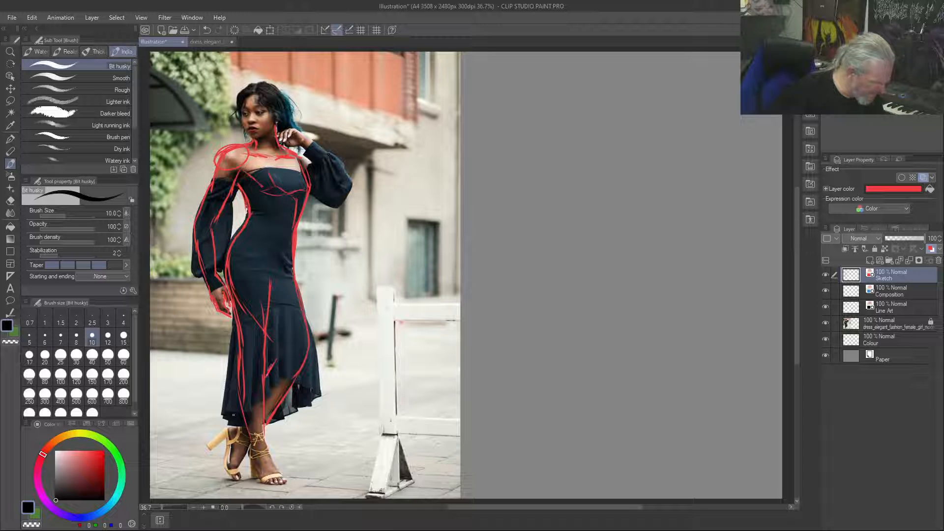
Trace both feet below the ankles, and add the knee lines on the front leg
mouse_move(242, 421)
mouse_down()
mouse_move(232, 468)
mouse_move(240, 478)
mouse_move(250, 447)
mouse_move(239, 466)
mouse_up()
mouse_move(243, 421)
mouse_down()
mouse_move(229, 427)
mouse_move(238, 477)
mouse_move(287, 484)
mouse_move(260, 425)
mouse_up()
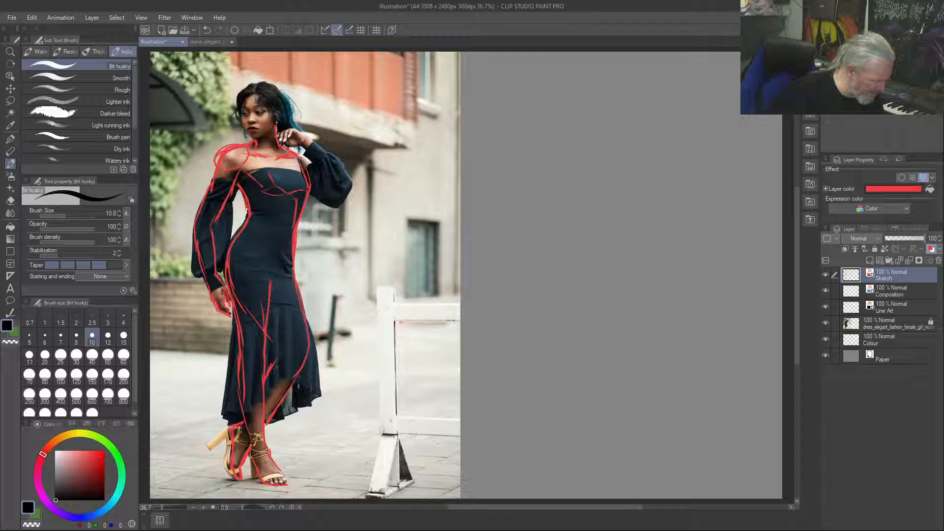
mouse_move(269, 373)
mouse_down()
mouse_move(282, 356)
mouse_move(275, 349)
mouse_up()
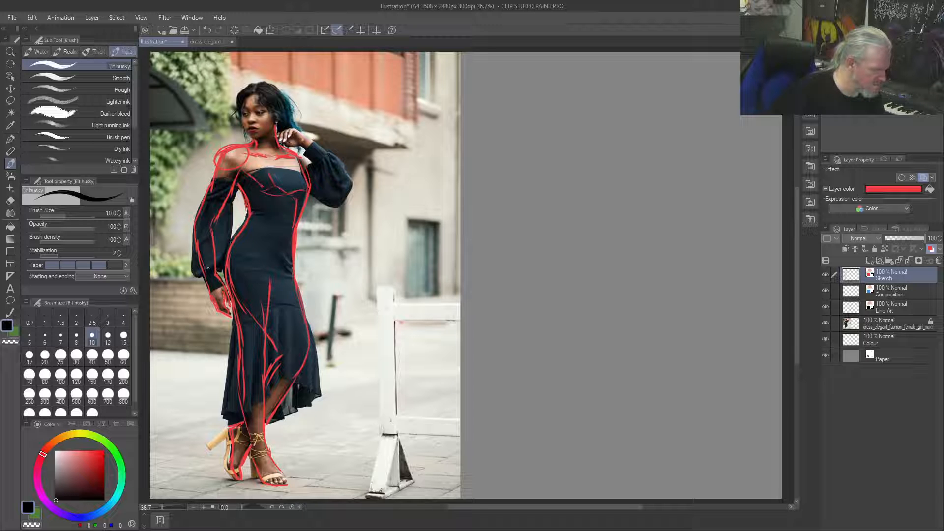
Trace the raised arm around the bent elbow, and draw the head outline with simple facial features
drag(300, 144, 330, 188)
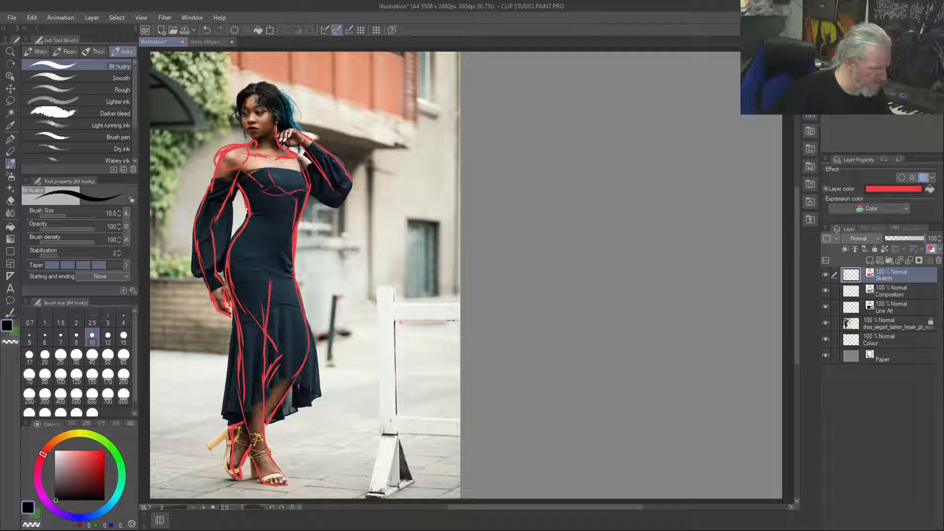
mouse_move(341, 197)
mouse_down()
mouse_move(313, 192)
mouse_move(345, 198)
mouse_up()
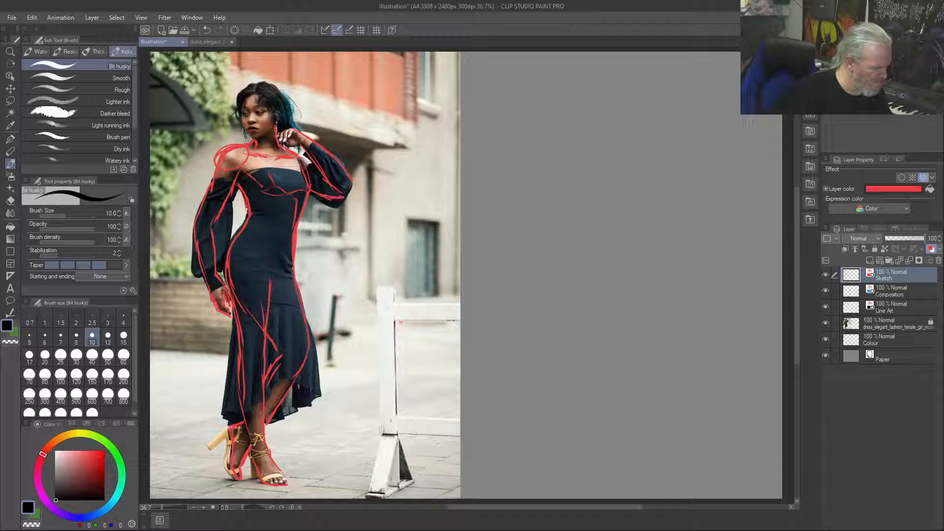
drag(301, 158, 317, 170)
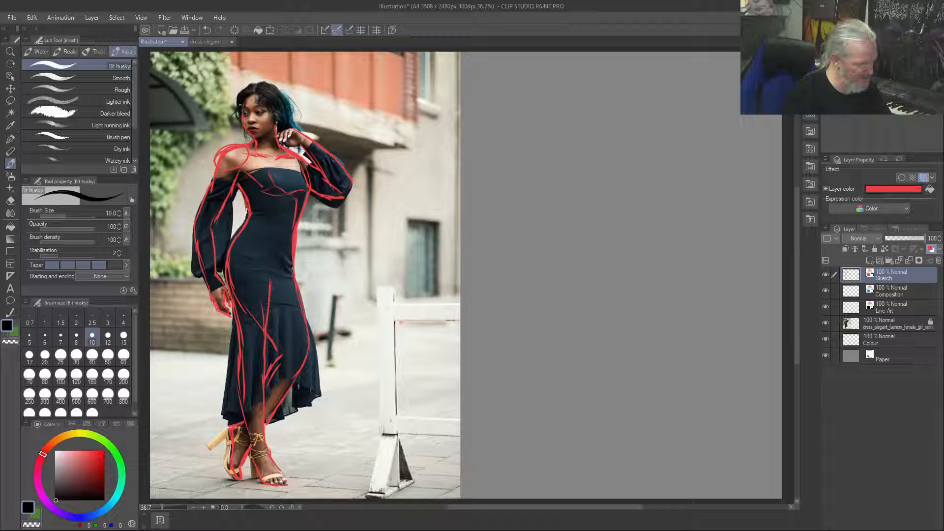
mouse_move(242, 101)
mouse_down()
mouse_move(267, 91)
mouse_move(275, 121)
mouse_move(280, 95)
mouse_up()
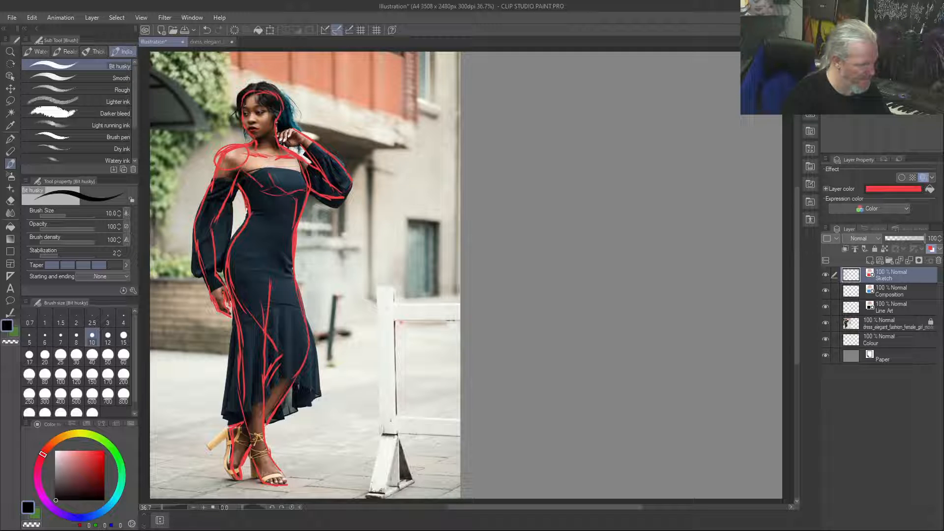
drag(257, 109, 263, 114)
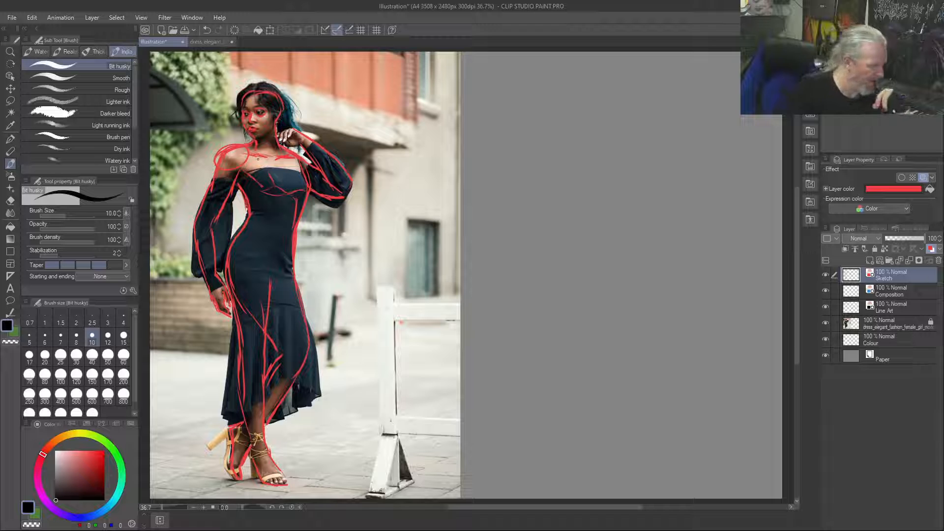
Duplicate the Sketch layer holding the traced figure
right_click(855, 278)
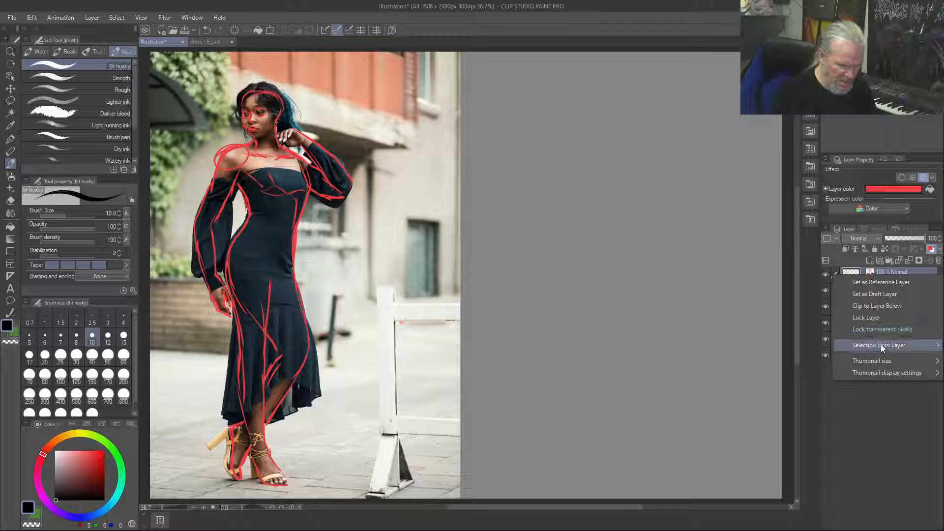
click(878, 400)
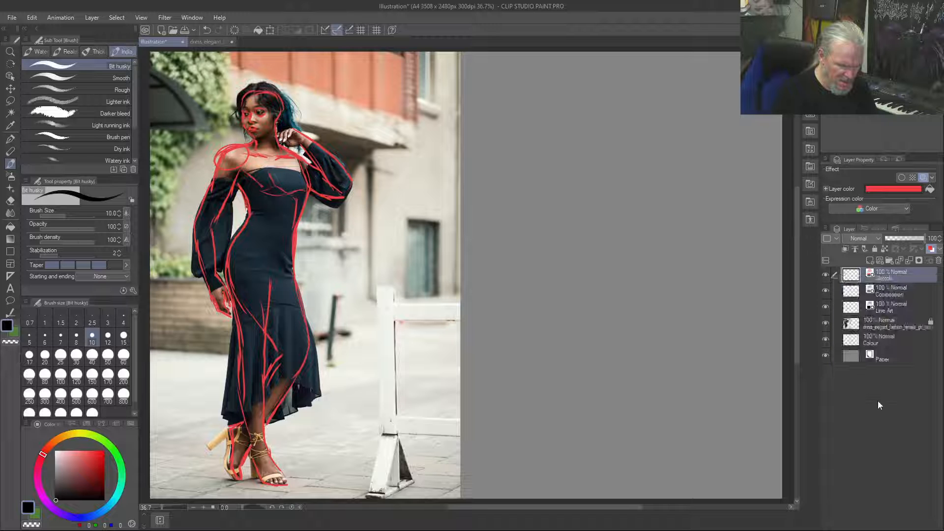
right_click(907, 275)
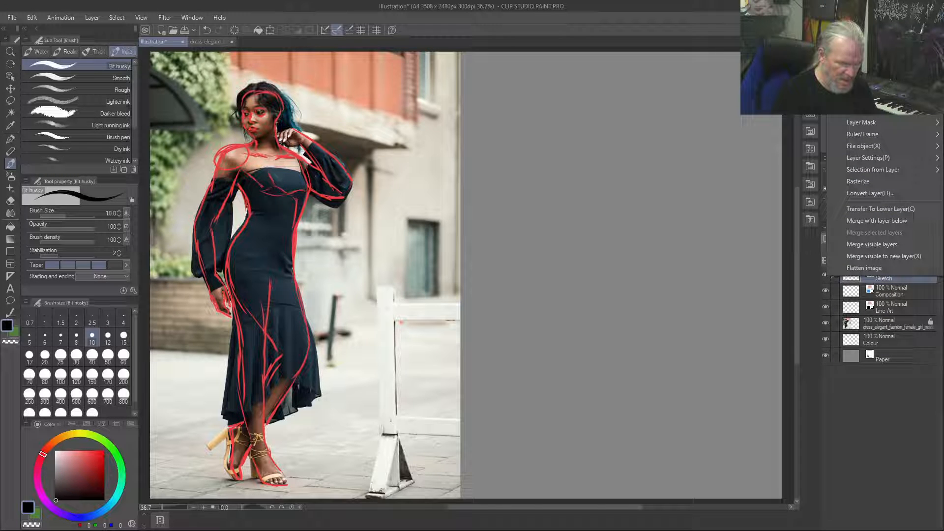
click(870, 56)
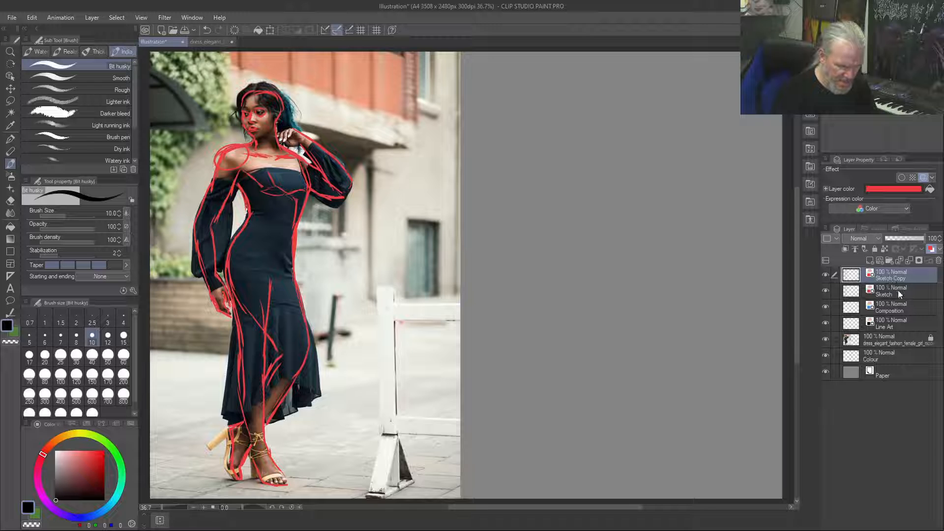
Hide the photo layer to check the traced figure on its own, and show the photo again
click(855, 294)
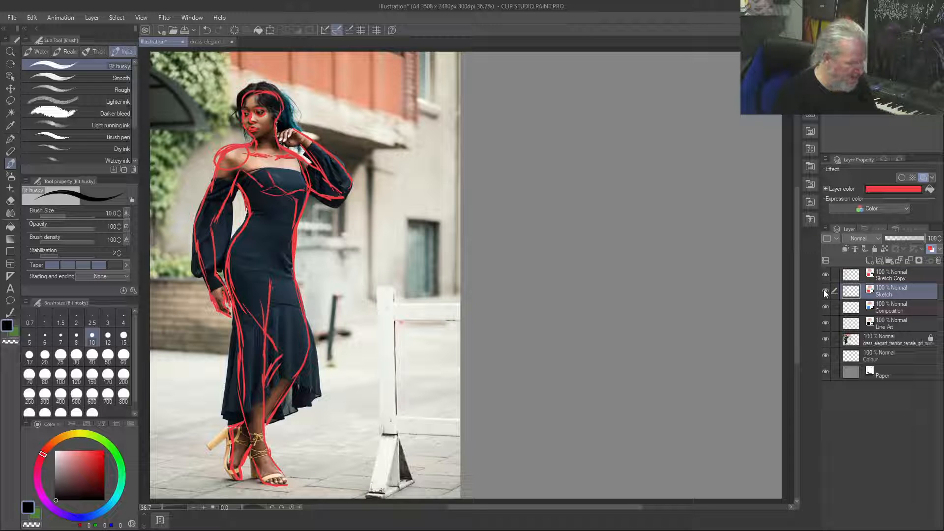
click(826, 340)
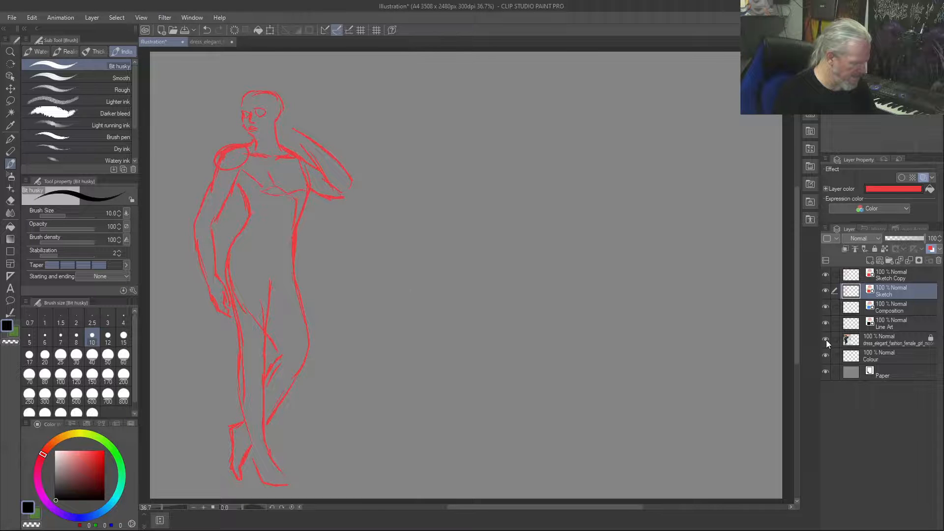
click(826, 339)
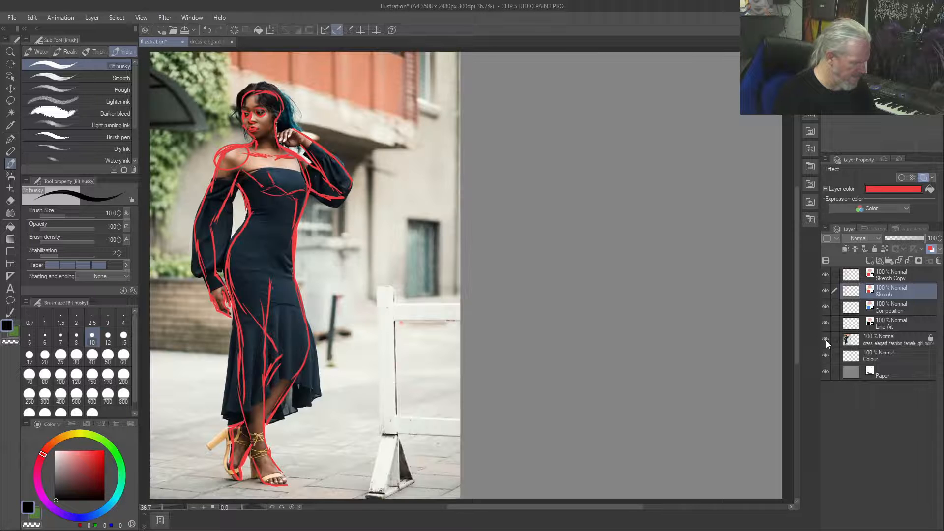
Hide the Sketch Copy layer, and make the original Sketch layer active with its visibility on
click(825, 289)
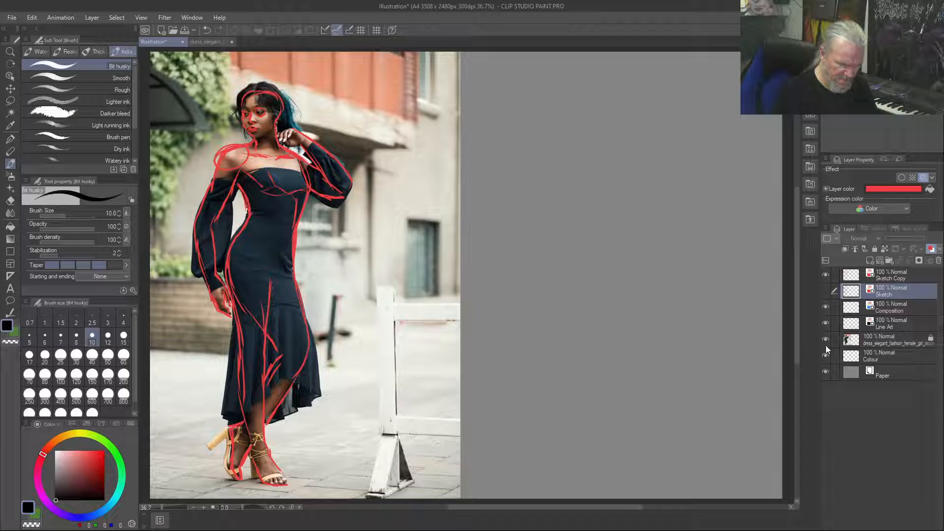
click(825, 289)
click(888, 277)
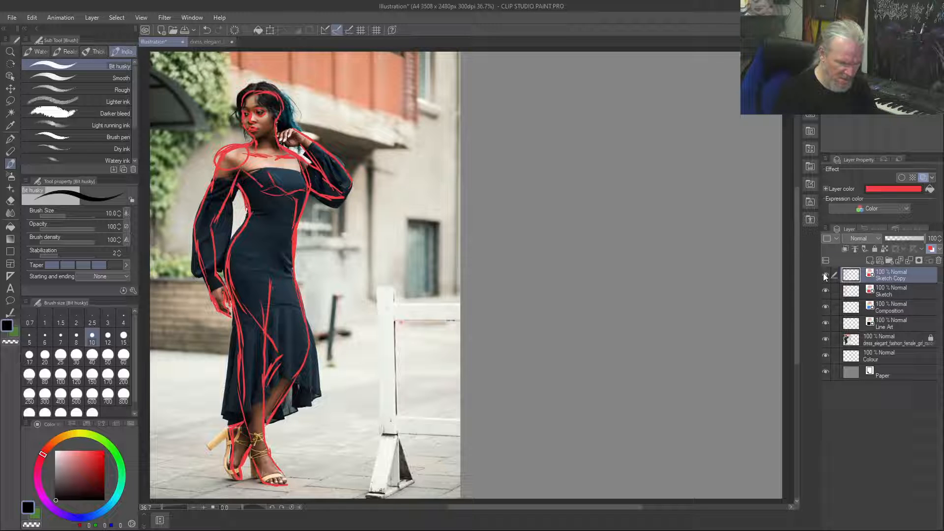
click(825, 277)
click(900, 293)
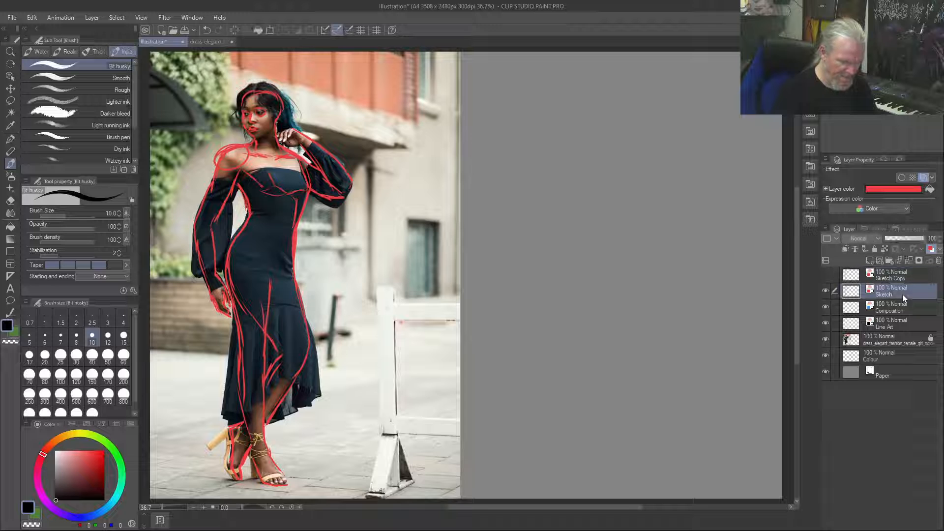
Clear the traced lines from the Sketch layer and move the layer above Sketch Copy
key(Delete)
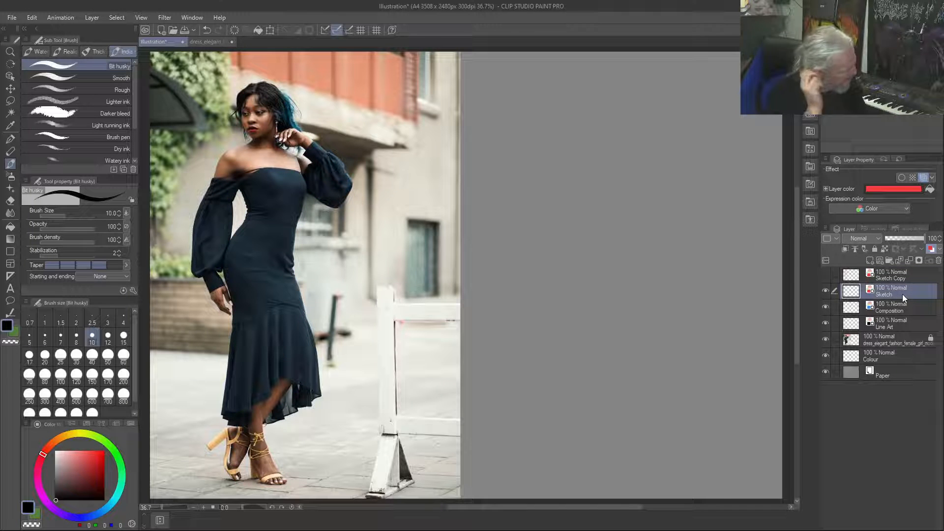
drag(902, 294, 907, 299)
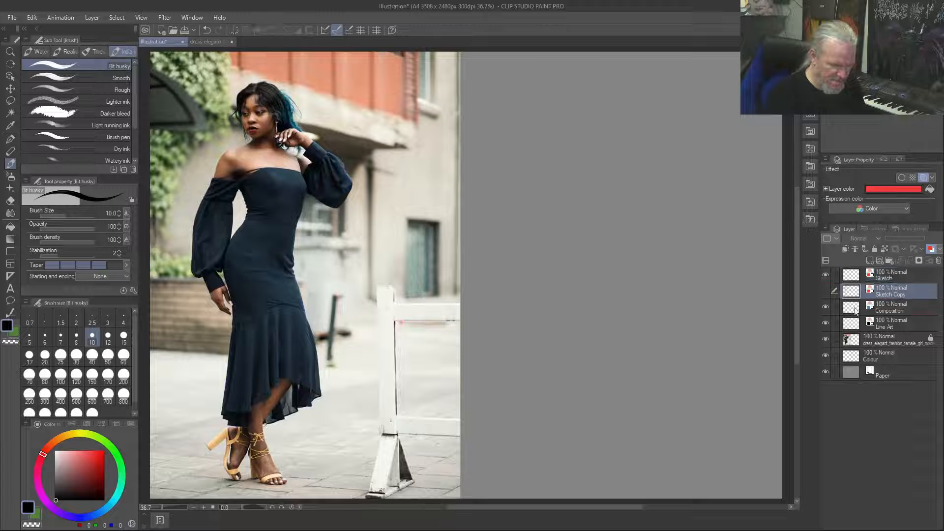
Show the Sketch Copy layer and add a few strokes to the hair at the top of the head
click(825, 291)
click(825, 291)
click(825, 291)
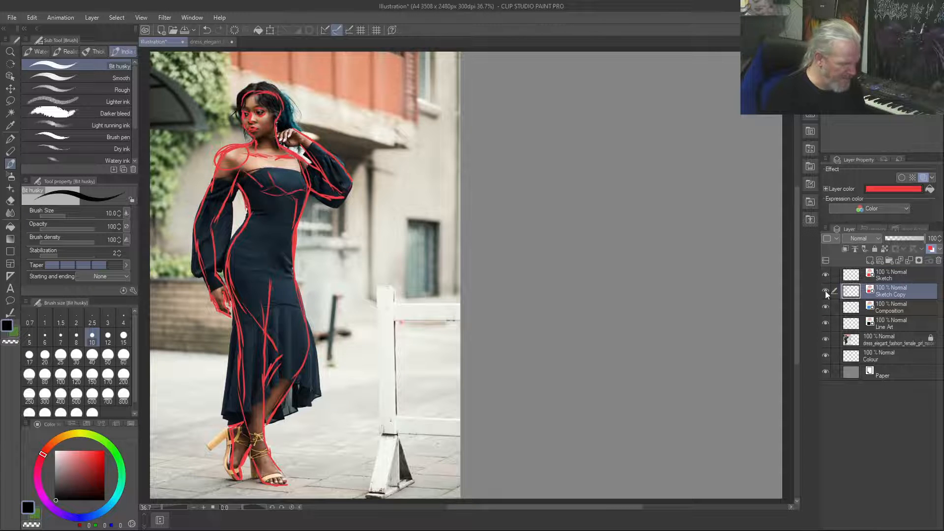
click(825, 291)
click(825, 290)
mouse_move(251, 91)
mouse_down()
mouse_move(275, 92)
mouse_move(266, 89)
mouse_up()
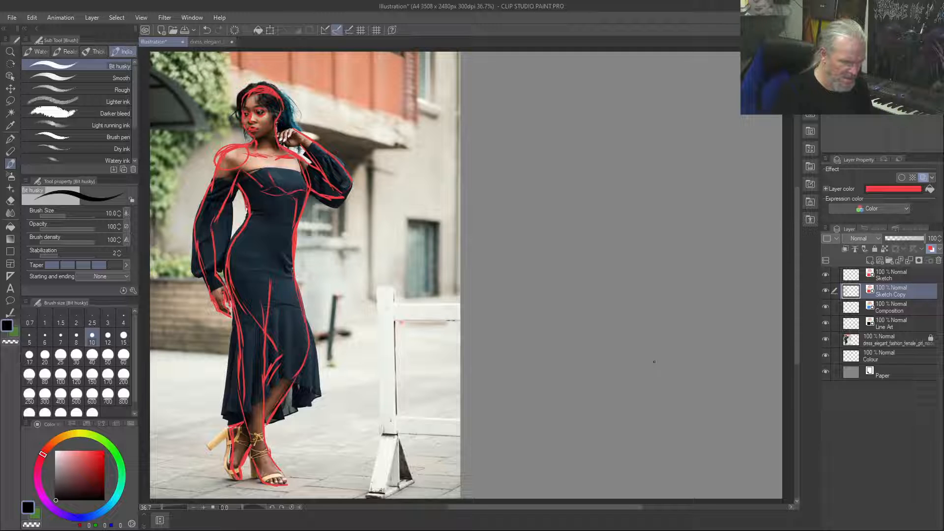
Hide the Sketch Copy layer and make the cleared Sketch layer active for detailed tracing of the dress's torso
click(825, 291)
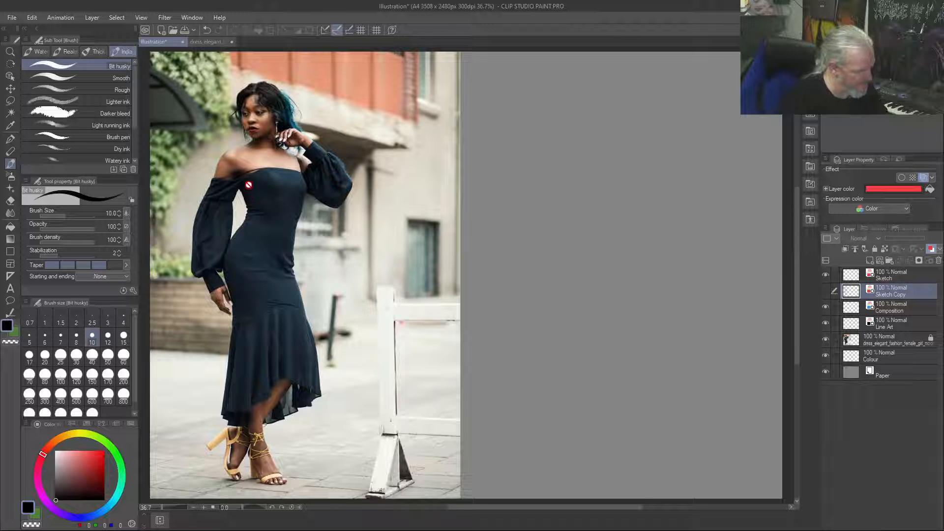
click(901, 280)
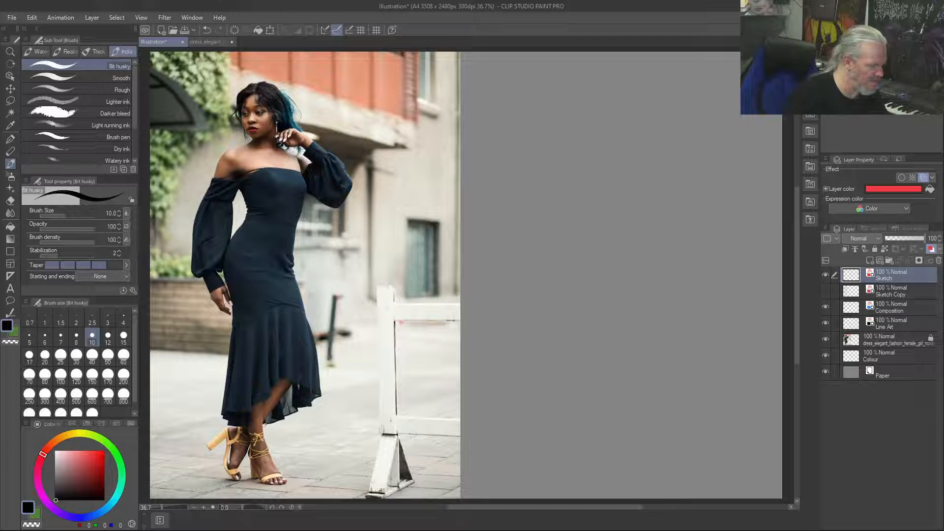
scroll(241, 209, up, 5)
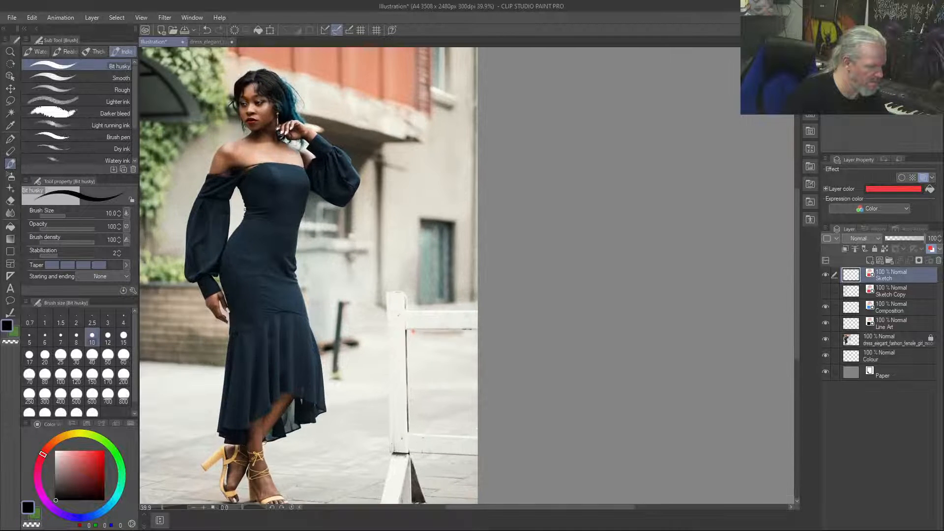
scroll(222, 200, up, 4)
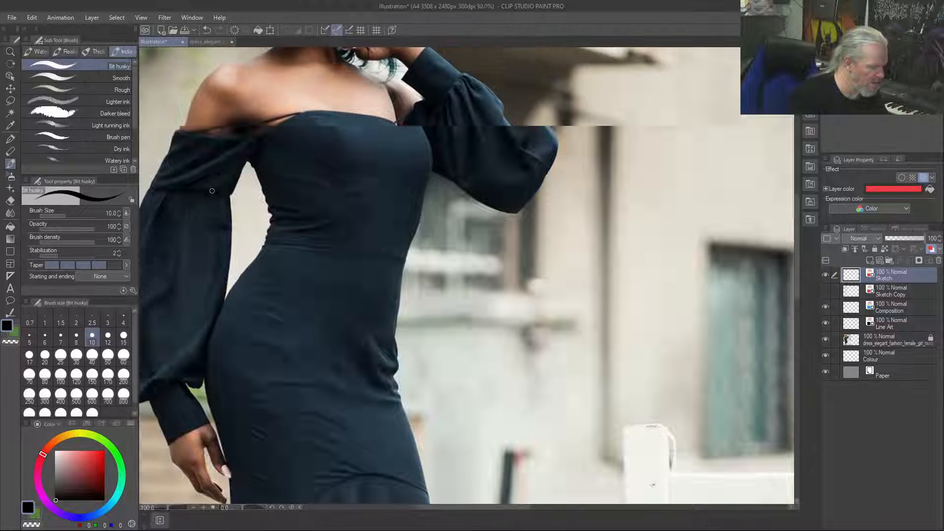
scroll(211, 191, up, 3)
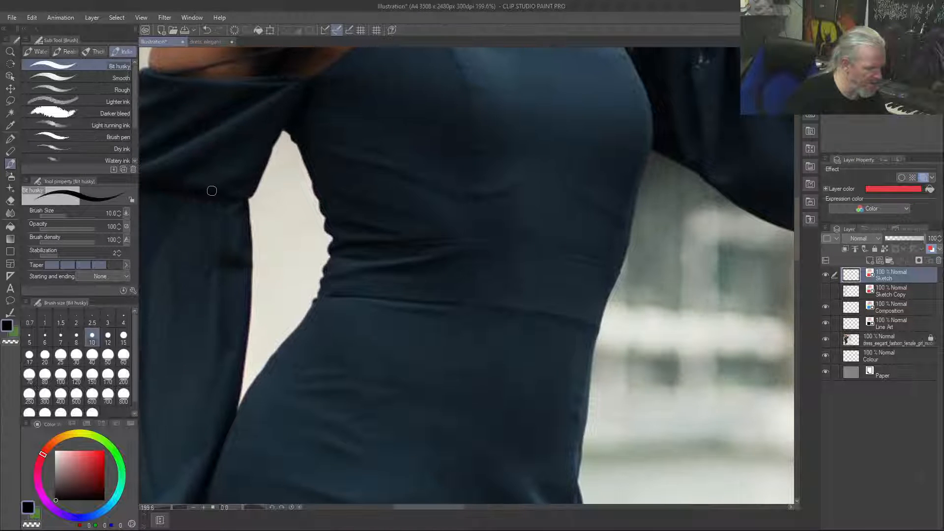
drag(285, 127, 292, 138)
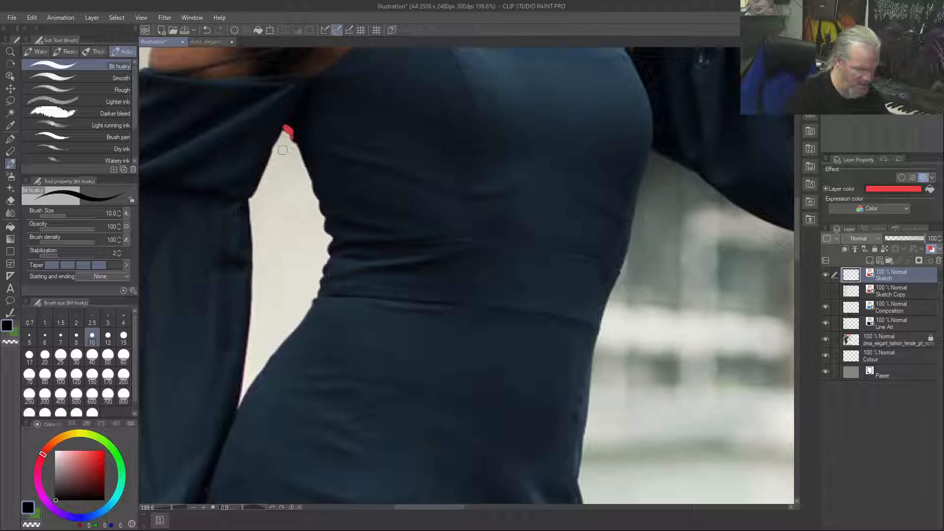
key(ctrl+z)
key(ctrl+z)
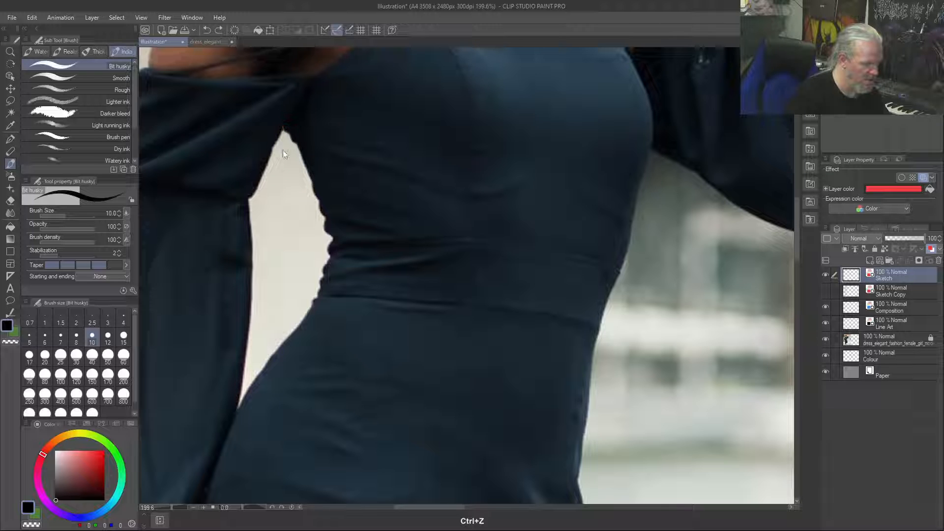
Set the brush size to 3 and trace the bodice edge beside the lowered arm, including the first side folds
key(bracketleft)
key(bracketleft)
key(bracketleft)
key(bracketleft)
key(bracketleft)
key(bracketleft)
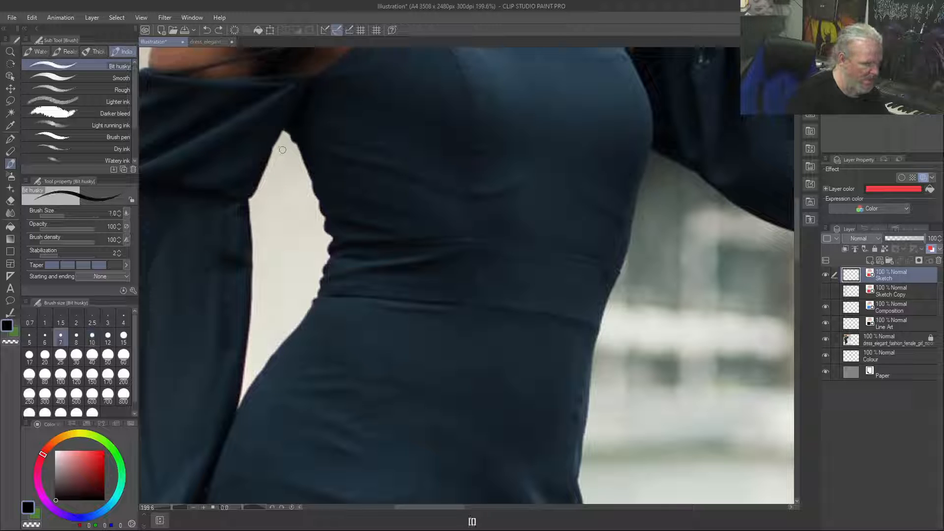
drag(286, 129, 317, 196)
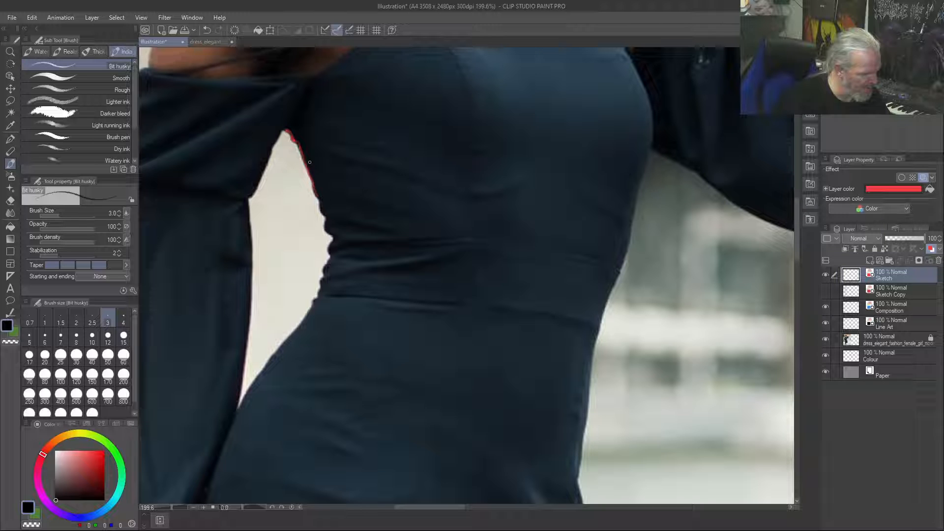
mouse_move(409, 214)
mouse_down()
mouse_move(339, 201)
mouse_move(309, 181)
mouse_move(393, 211)
mouse_up()
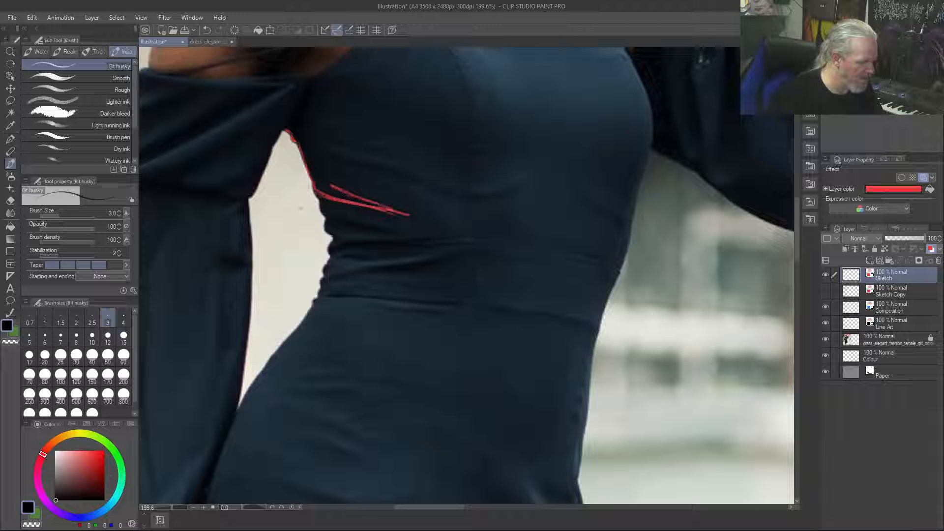
mouse_move(318, 201)
mouse_down()
mouse_move(393, 215)
mouse_move(323, 209)
mouse_move(378, 229)
mouse_move(331, 247)
mouse_move(423, 237)
mouse_move(379, 234)
mouse_up()
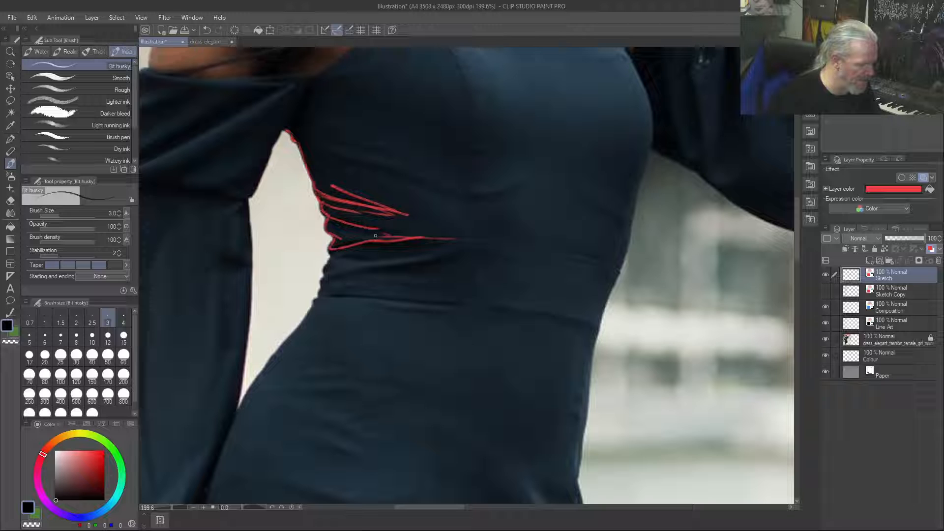
Trace the upper and lower waistband seams of the dress and the gathered folds between them
mouse_move(451, 238)
mouse_down()
mouse_move(619, 266)
mouse_move(599, 325)
mouse_move(529, 310)
mouse_move(315, 302)
mouse_up()
drag(431, 252, 332, 257)
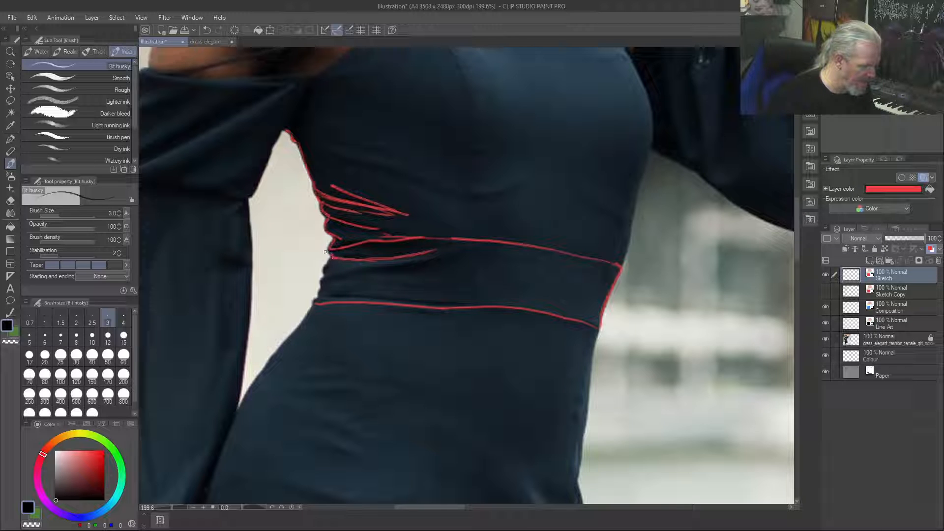
mouse_move(320, 281)
mouse_down()
mouse_move(459, 259)
mouse_move(362, 276)
mouse_move(316, 297)
mouse_move(326, 299)
mouse_up()
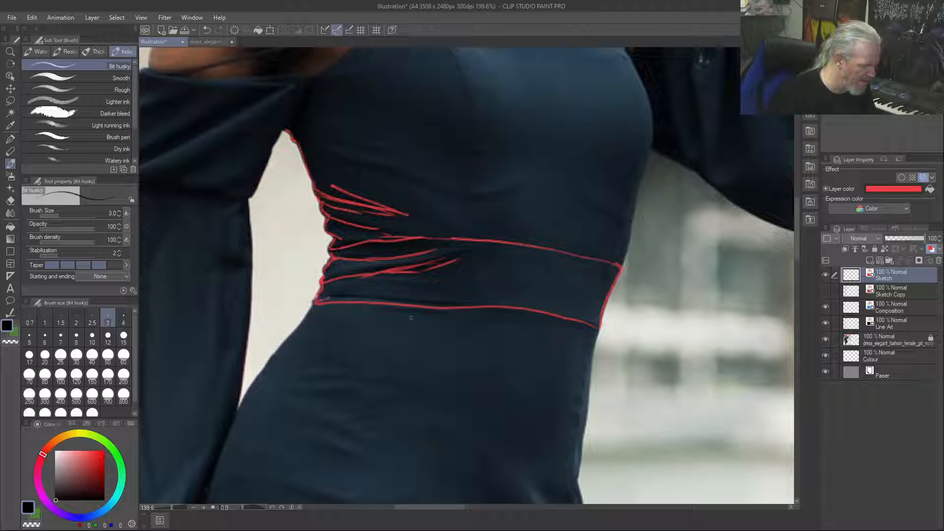
mouse_move(450, 286)
mouse_down()
mouse_move(387, 288)
mouse_move(434, 282)
mouse_move(372, 279)
mouse_move(405, 285)
mouse_move(347, 289)
mouse_up()
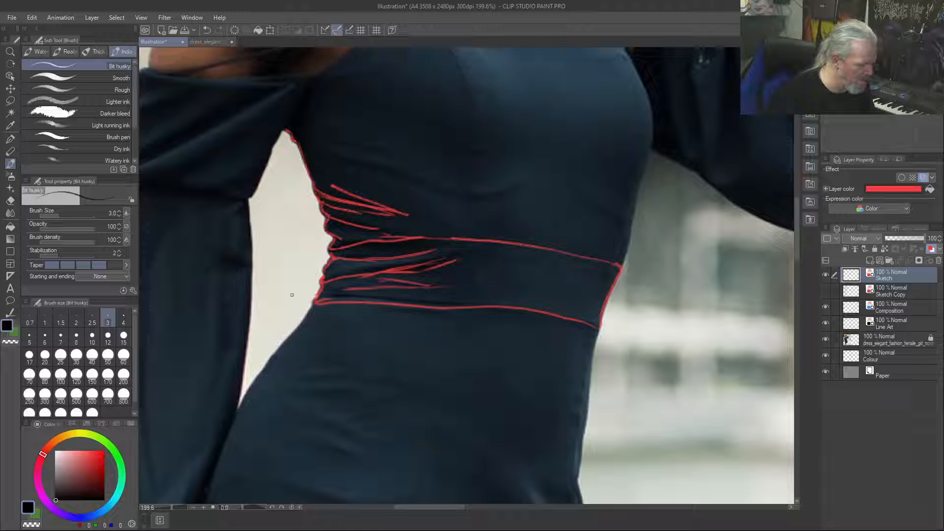
Draw the fine fabric folds running from the armpit by the lowered arm across the bodice below the bust
drag(340, 160, 451, 196)
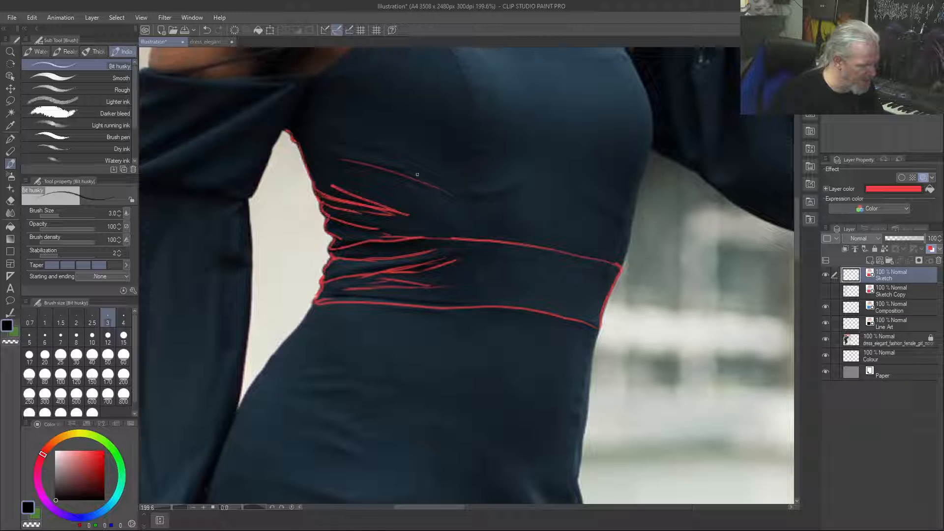
drag(395, 166, 310, 152)
mouse_move(397, 167)
mouse_down()
mouse_move(320, 147)
mouse_move(374, 149)
mouse_move(382, 153)
mouse_move(304, 146)
mouse_up()
drag(374, 148, 323, 137)
drag(383, 143, 297, 130)
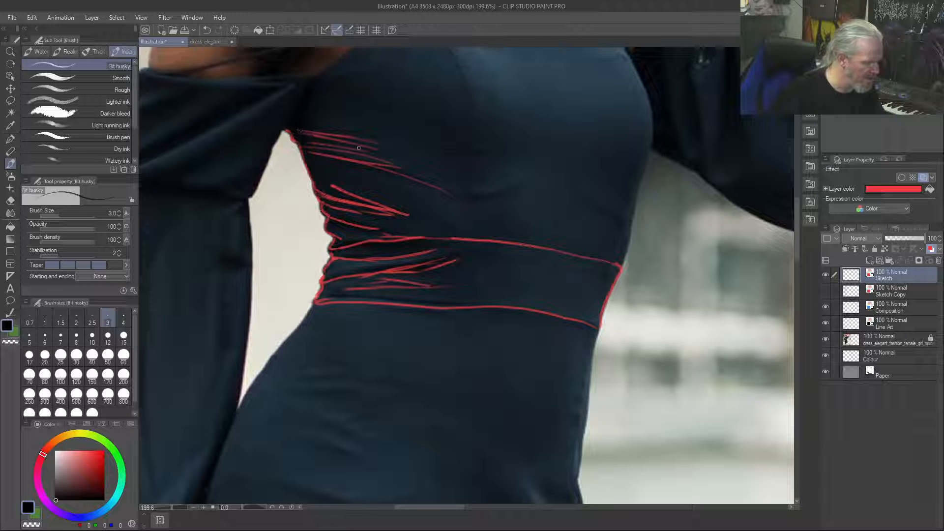
Trace the underbust curve, the bodice edge beside the raised arm, and the vertical centre seam with small crease marks
drag(519, 183, 433, 187)
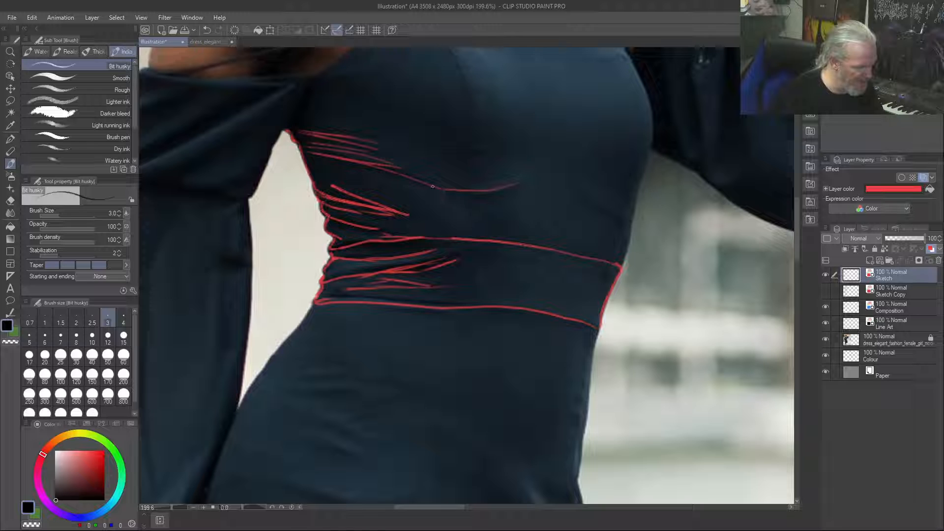
drag(518, 182, 527, 183)
mouse_move(587, 193)
mouse_down()
mouse_move(627, 221)
mouse_move(593, 200)
mouse_move(624, 213)
mouse_move(601, 239)
mouse_move(632, 254)
mouse_move(624, 220)
mouse_move(634, 196)
mouse_move(632, 221)
mouse_move(654, 113)
mouse_up()
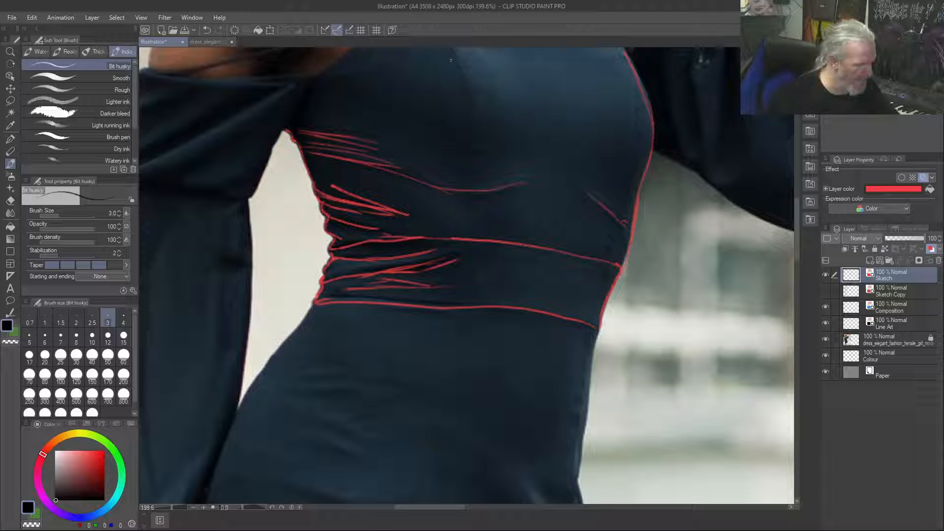
mouse_move(473, 223)
mouse_down()
mouse_move(475, 144)
mouse_move(459, 76)
mouse_move(442, 48)
mouse_up()
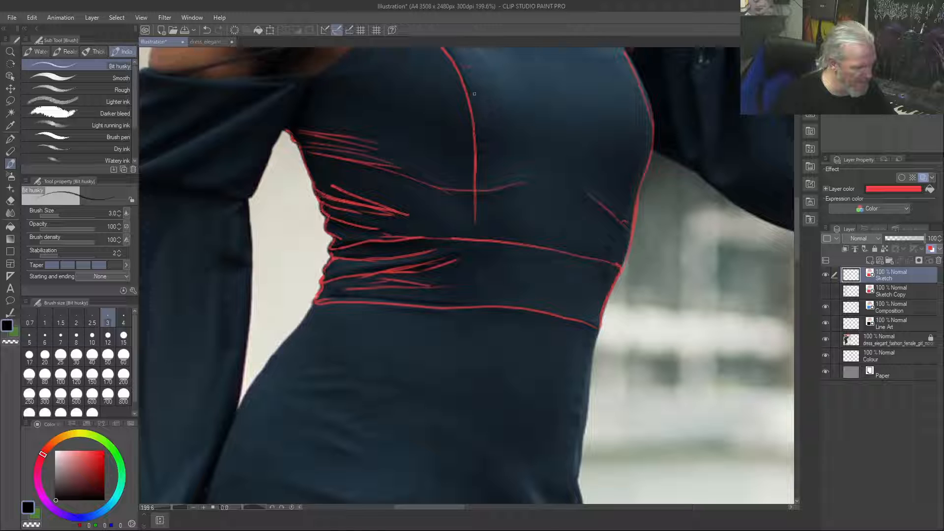
mouse_move(491, 139)
mouse_down()
mouse_move(473, 137)
mouse_move(480, 151)
mouse_up()
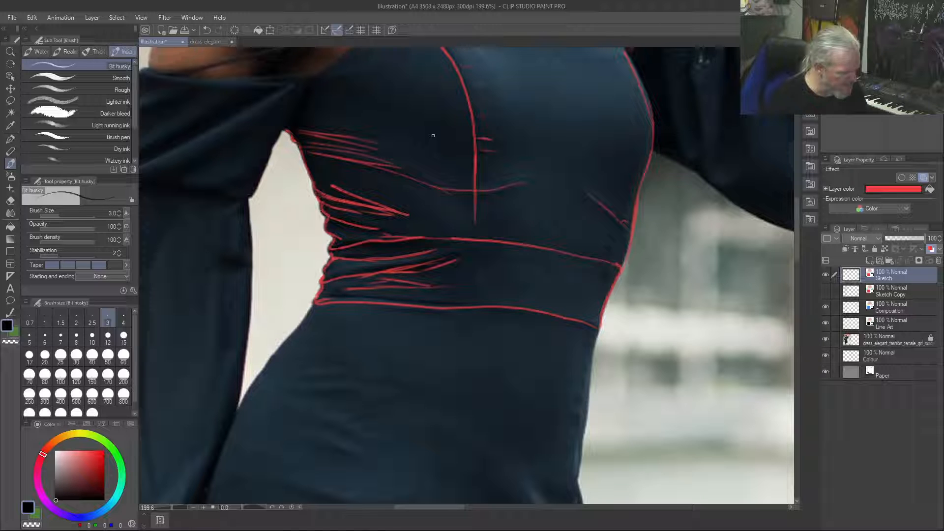
Trace both hip contours below the waistband and start the fold at the hip on the raised-arm side
mouse_move(311, 306)
mouse_down()
mouse_move(245, 391)
mouse_move(210, 502)
mouse_up()
drag(225, 434, 273, 369)
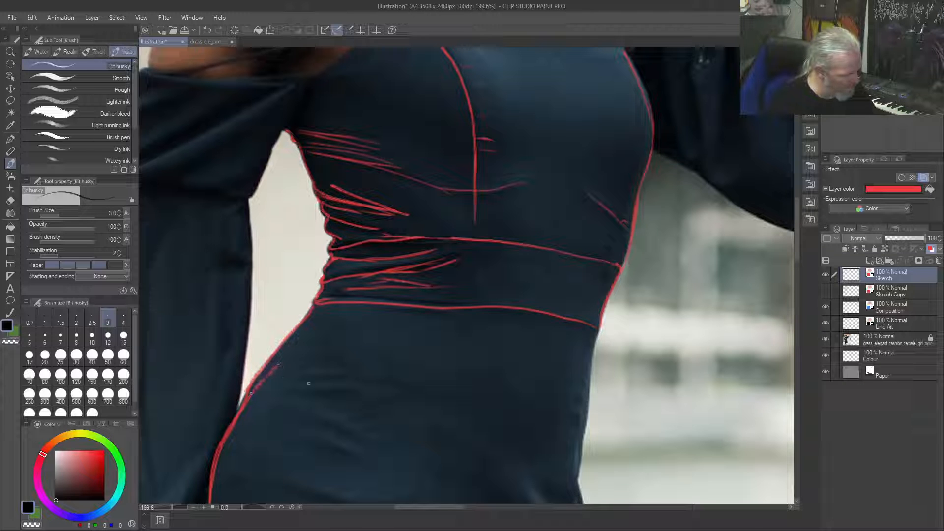
drag(596, 331, 580, 454)
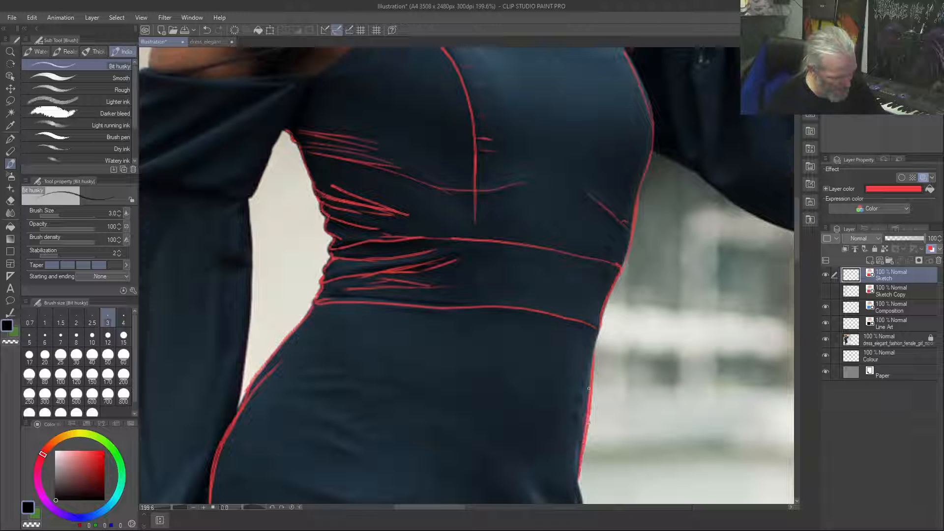
mouse_move(531, 482)
mouse_down()
mouse_move(549, 497)
mouse_move(551, 488)
mouse_move(573, 489)
mouse_move(519, 464)
mouse_move(535, 476)
mouse_move(541, 502)
mouse_up()
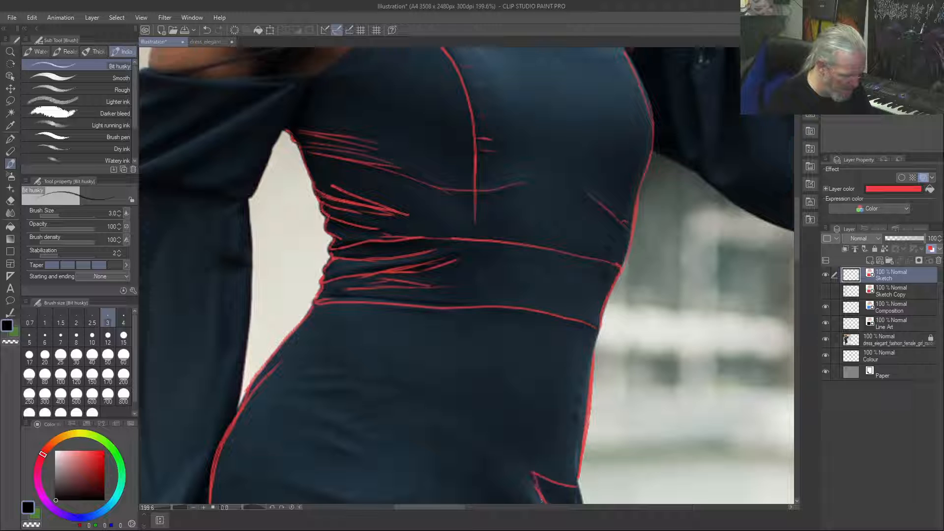
drag(520, 471, 526, 497)
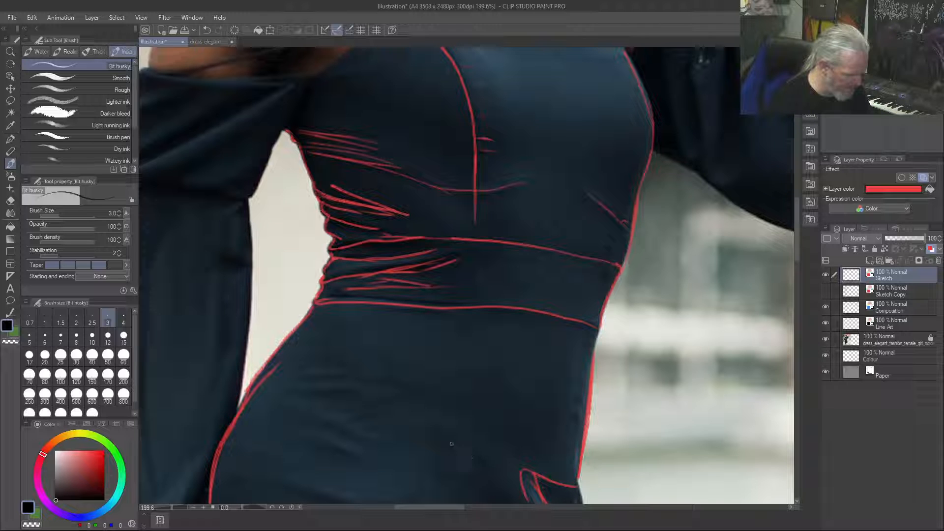
Draw the short curved fabric folds on the hip beside the lowered arm, just below the waistband
drag(343, 439, 370, 453)
mouse_move(295, 425)
mouse_down()
mouse_move(345, 441)
mouse_move(361, 428)
mouse_up()
mouse_move(301, 401)
mouse_down()
mouse_move(385, 432)
mouse_move(375, 428)
mouse_move(423, 414)
mouse_up()
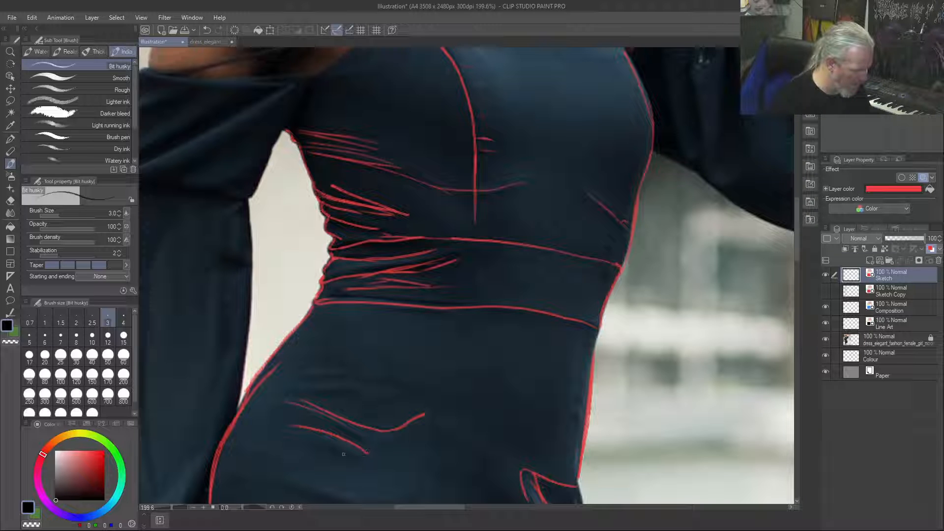
mouse_move(377, 397)
mouse_down()
mouse_move(352, 388)
mouse_move(286, 395)
mouse_up()
mouse_move(347, 372)
mouse_down()
mouse_move(305, 371)
mouse_move(344, 353)
mouse_move(393, 379)
mouse_up()
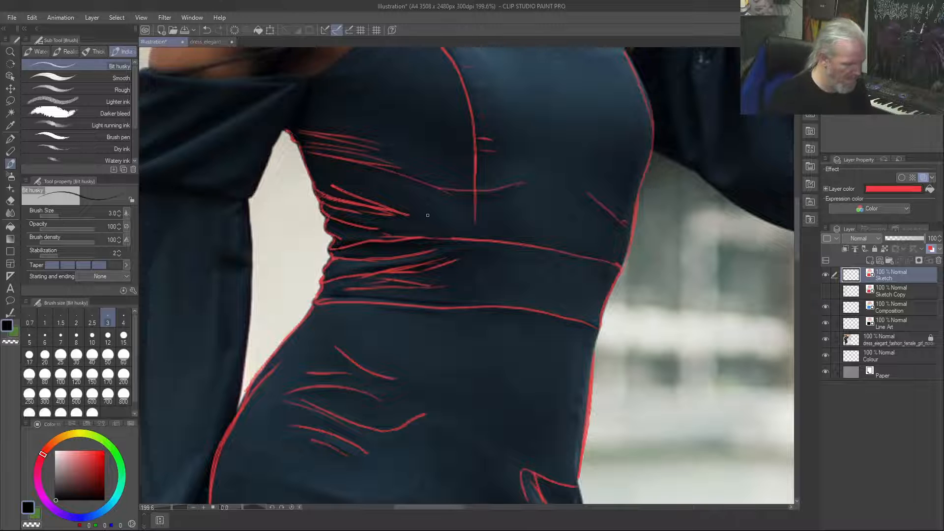
Trace the skirt's side edges down the thighs and the curved seam where the flared lower skirt begins
scroll(427, 214, down, 5)
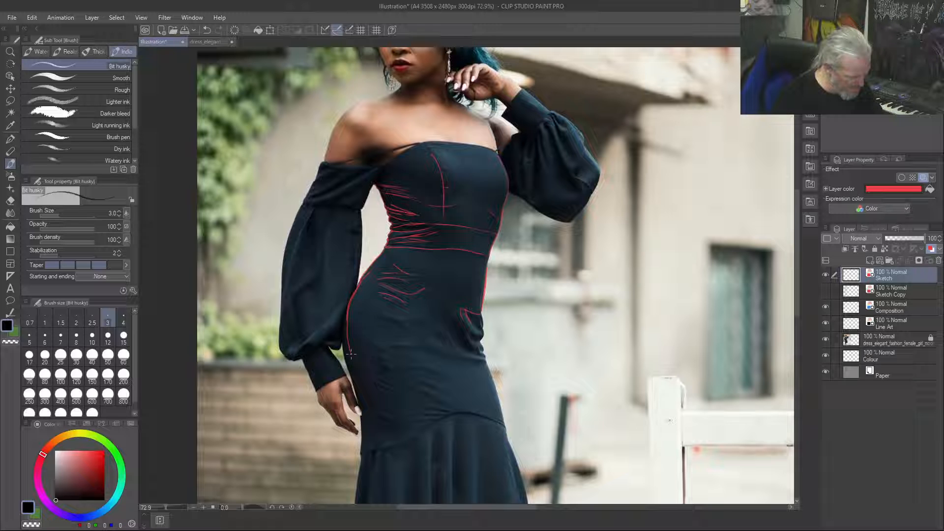
drag(346, 315, 365, 417)
drag(354, 374, 363, 444)
mouse_move(363, 410)
mouse_down()
mouse_move(365, 437)
mouse_move(388, 447)
mouse_move(499, 401)
mouse_move(488, 361)
mouse_up()
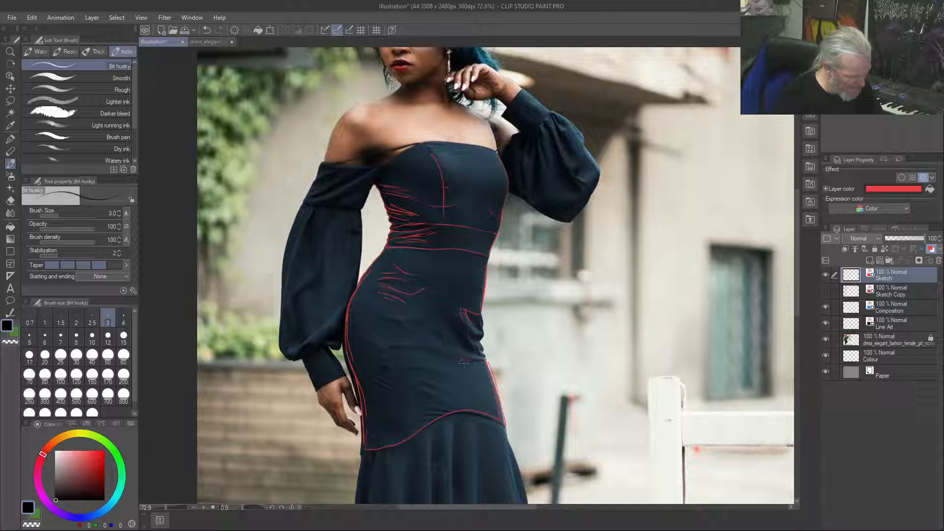
Draw the diagonal folds across the upper skirt and detail the bunched folds at the hip on the raised-arm side
mouse_move(367, 311)
mouse_down()
mouse_move(427, 347)
mouse_move(428, 319)
mouse_move(463, 355)
mouse_up()
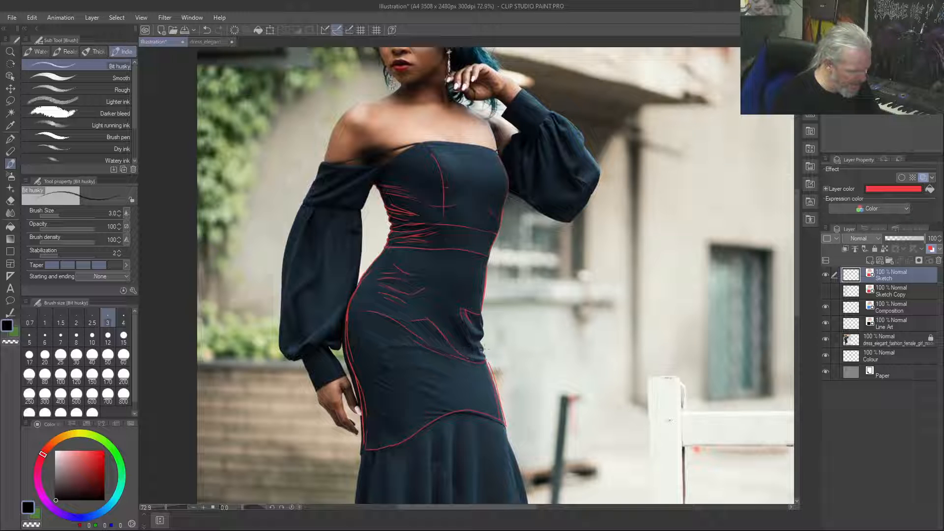
drag(461, 312, 482, 351)
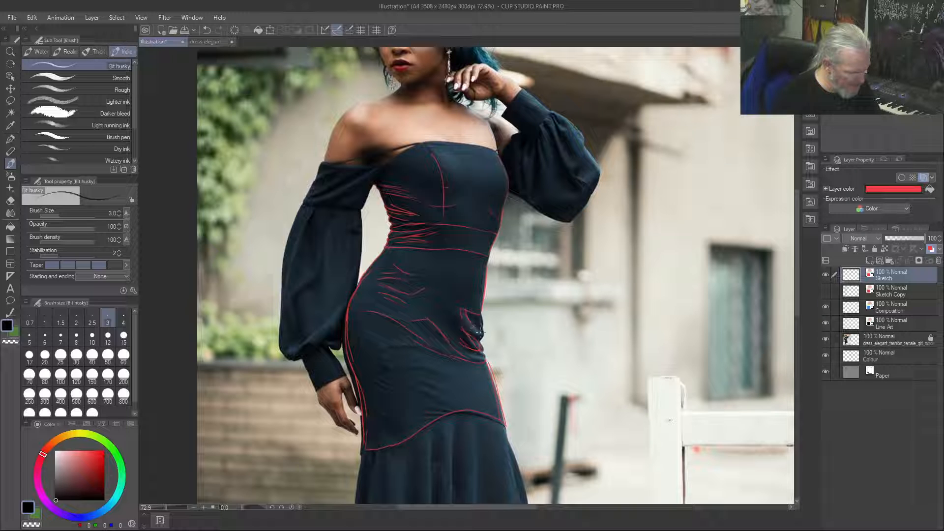
mouse_move(481, 314)
mouse_down()
mouse_move(466, 331)
mouse_move(464, 316)
mouse_move(489, 366)
mouse_up()
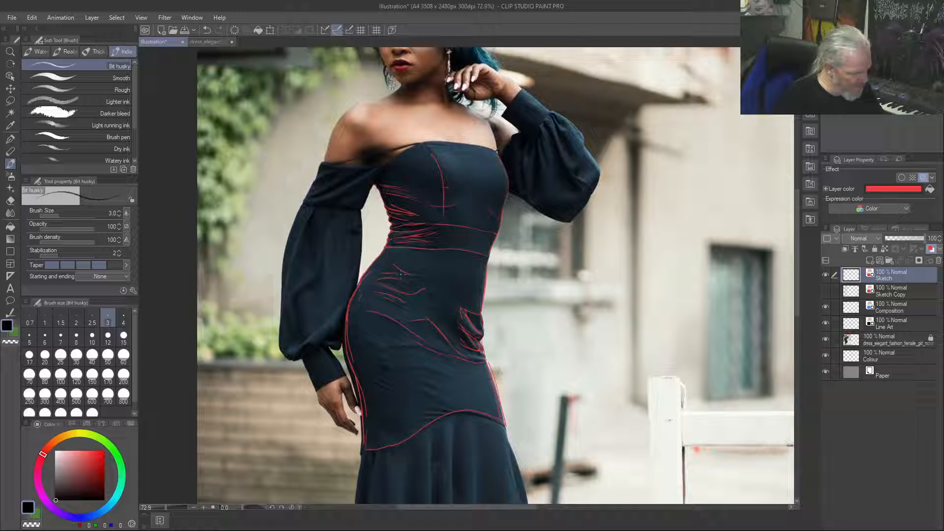
Draw the vertical guide line down the upper skirt past the curved seam and trace the flared skirt's edge on the lowered-arm side
drag(422, 295, 429, 361)
drag(428, 403, 425, 430)
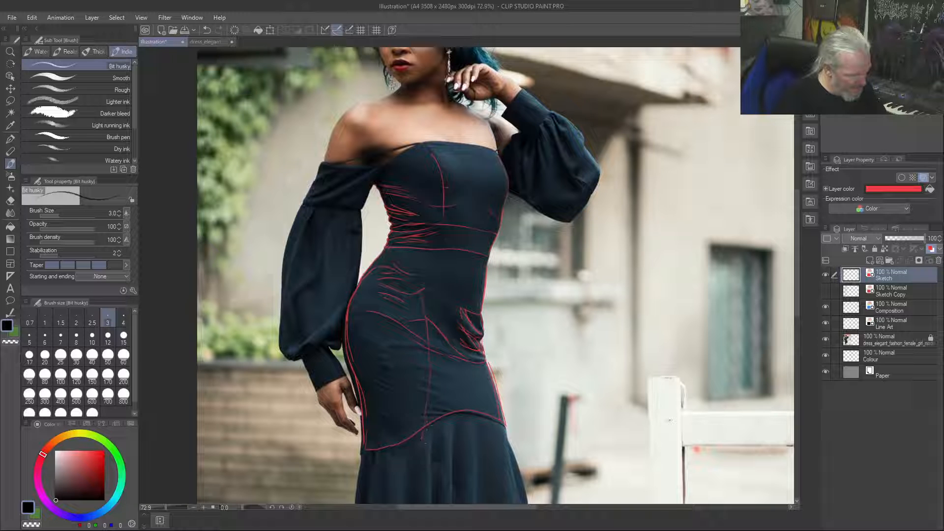
drag(431, 355, 420, 450)
drag(416, 284, 432, 352)
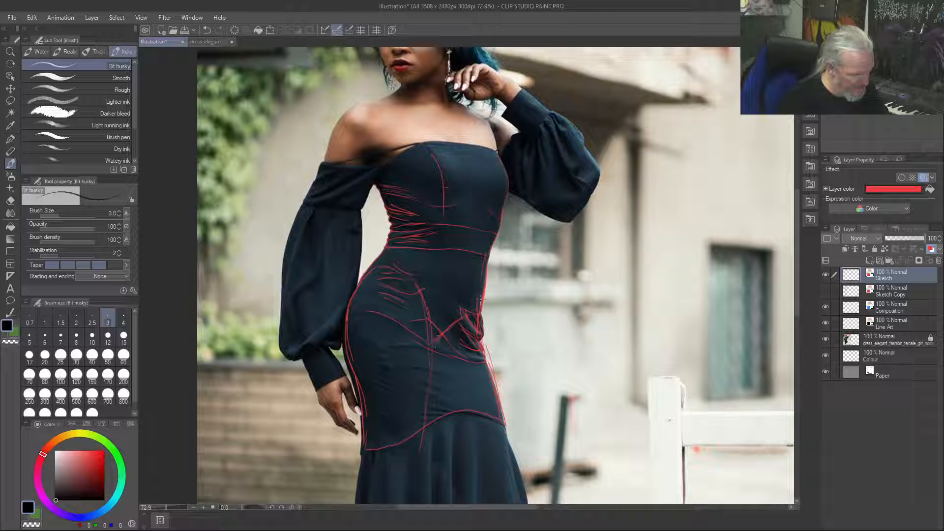
drag(366, 442, 360, 490)
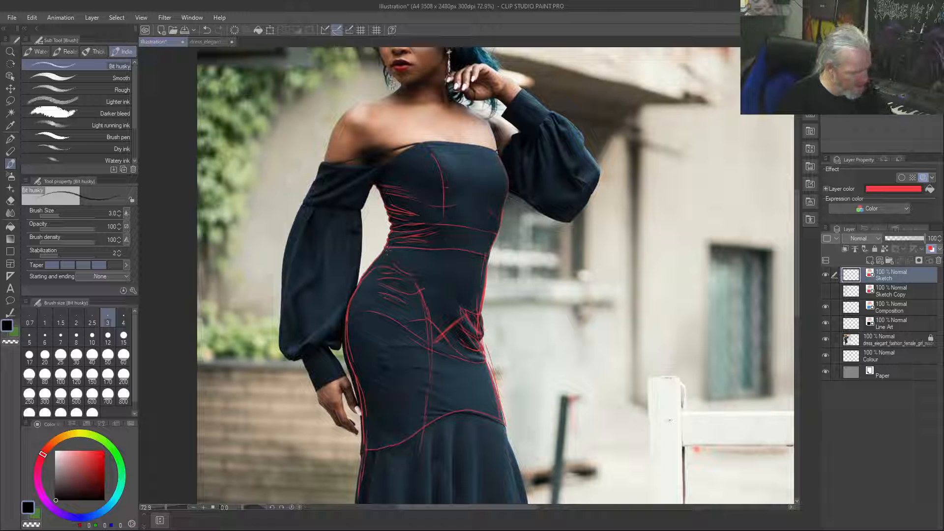
Reinforce the waist contour on the lowered-arm side and add the curved line under the bust and diagonal folds across waist and hips
drag(368, 273, 388, 242)
drag(388, 193, 390, 243)
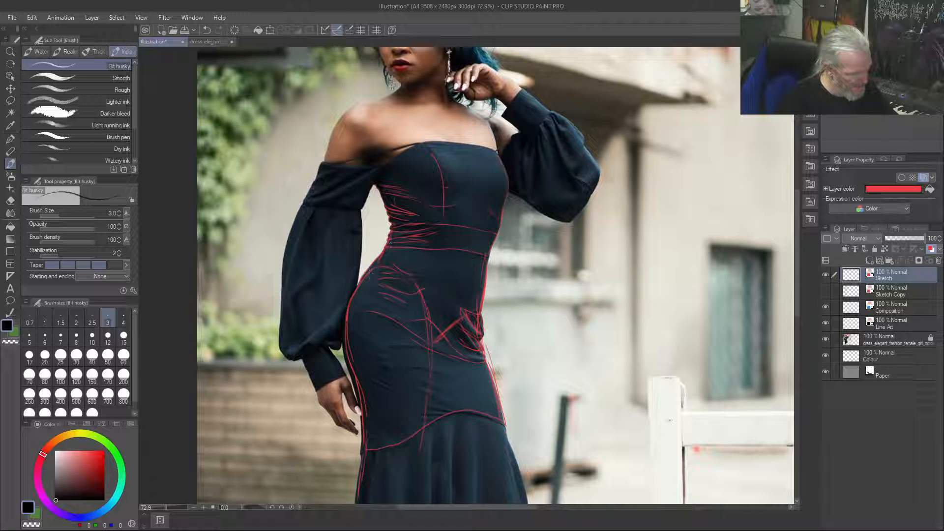
drag(373, 178, 393, 231)
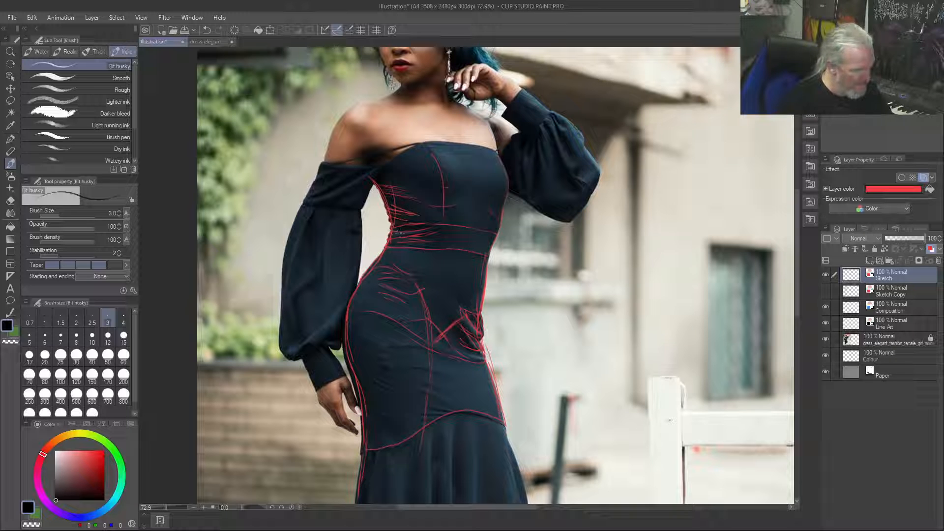
drag(428, 237, 448, 232)
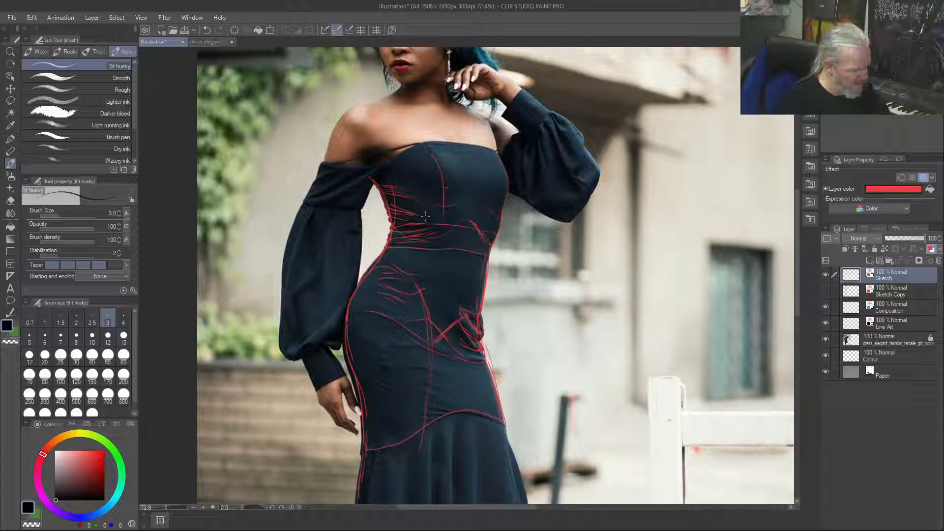
mouse_move(472, 296)
mouse_down()
mouse_move(384, 254)
mouse_move(453, 295)
mouse_move(424, 280)
mouse_up()
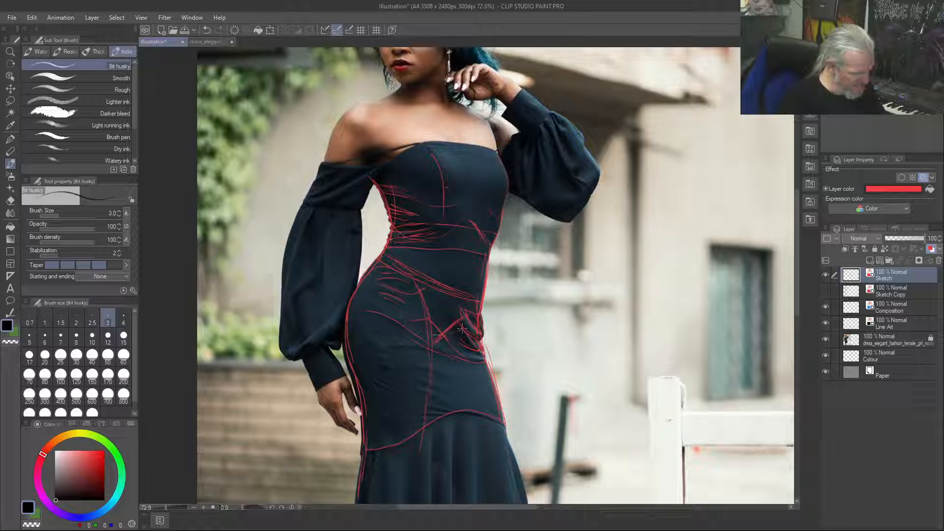
drag(461, 327, 417, 311)
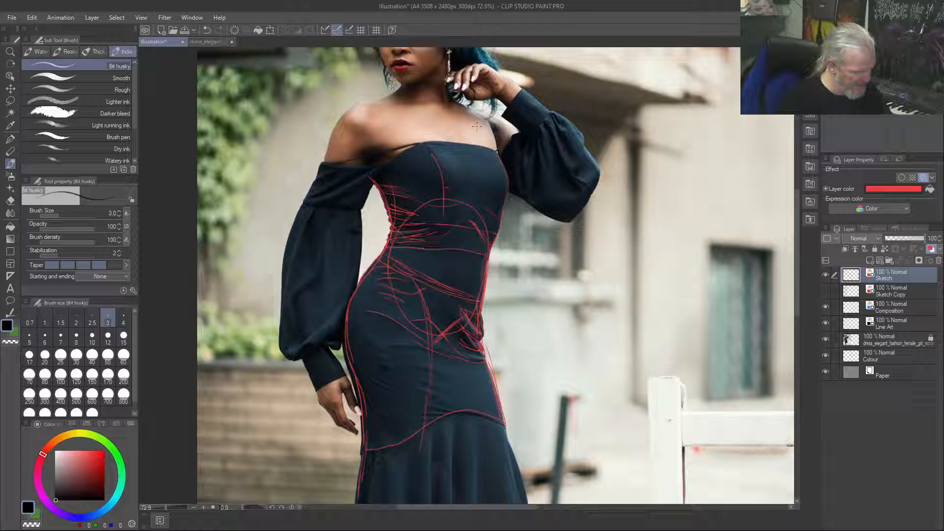
Trace both shoulder contours and draw the creases at the armpit where the lowered arm's sleeve meets the bodice
mouse_move(475, 110)
mouse_down()
mouse_move(505, 118)
mouse_move(520, 137)
mouse_move(473, 112)
mouse_move(489, 124)
mouse_move(498, 153)
mouse_up()
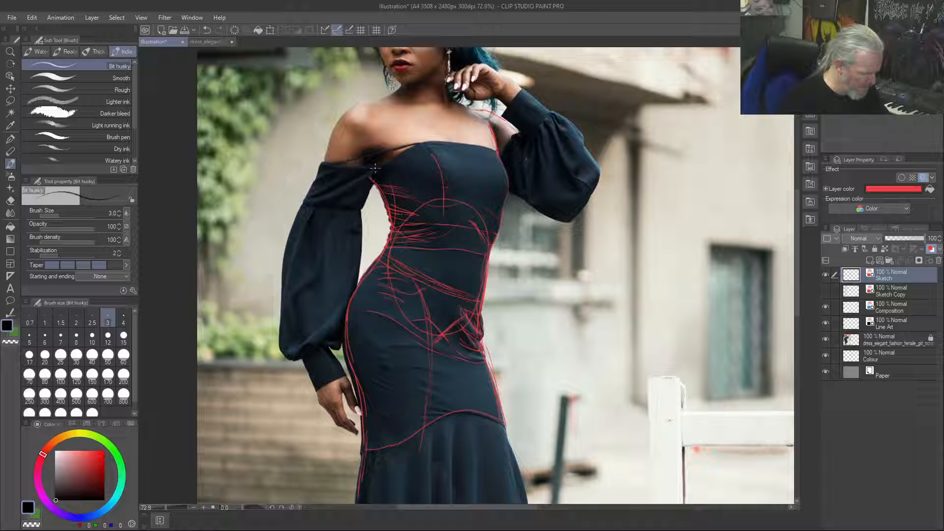
mouse_move(370, 181)
mouse_down()
mouse_move(344, 226)
mouse_move(378, 158)
mouse_move(366, 165)
mouse_up()
drag(372, 168, 363, 191)
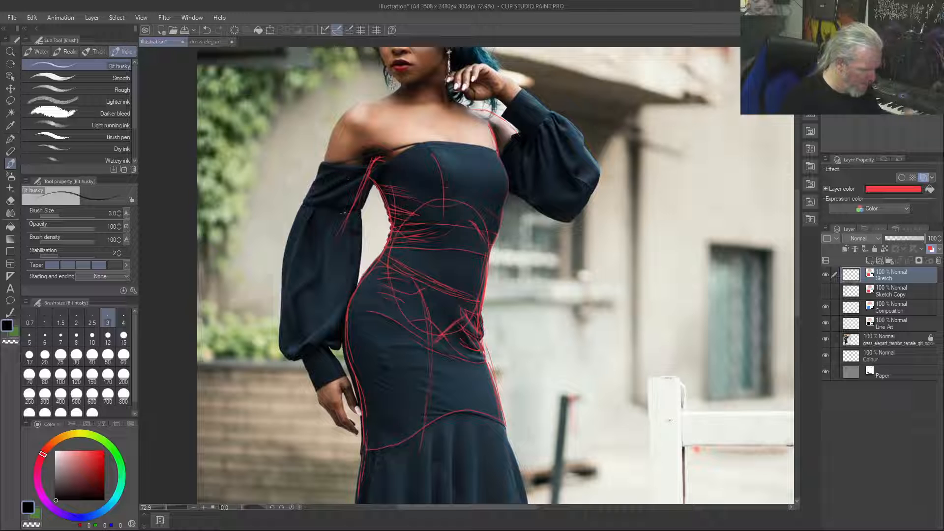
drag(345, 110, 321, 183)
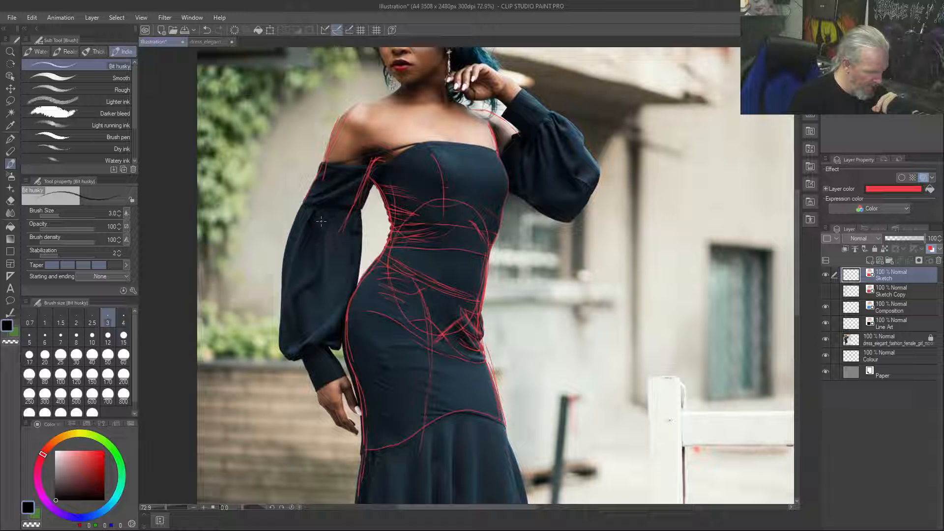
Draw the folds and lower seam of the lowered arm's upper sleeve band and continue its top edge to the neckline
scroll(321, 222, down, 4)
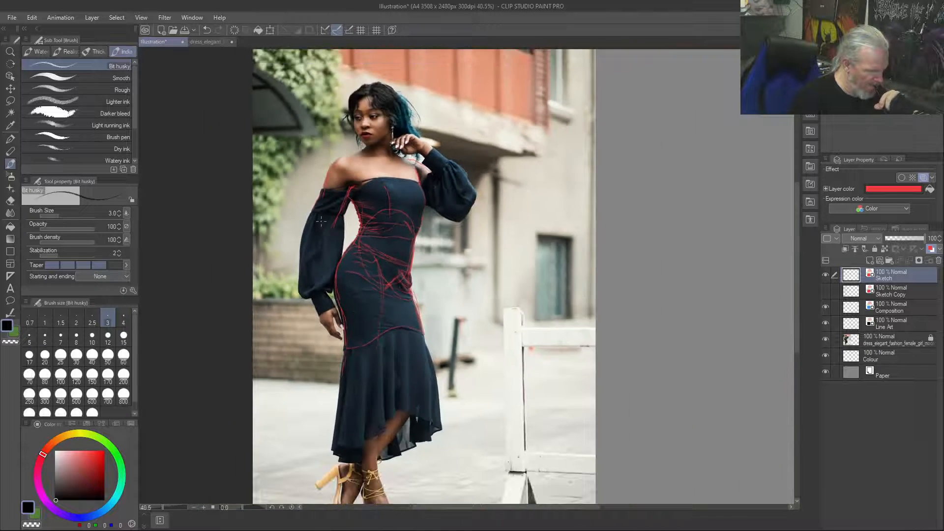
scroll(321, 221, up, 4)
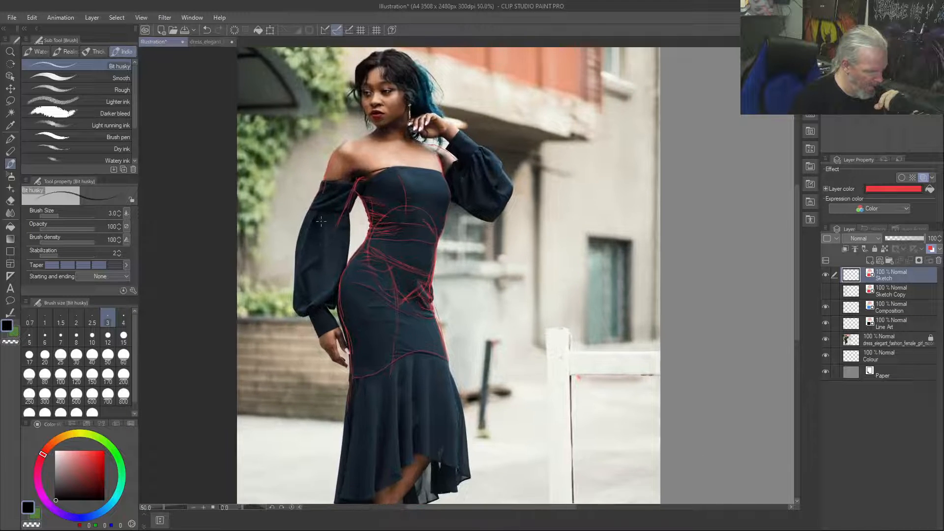
scroll(321, 221, up, 5)
scroll(321, 221, down, 3)
scroll(344, 151, up, 1)
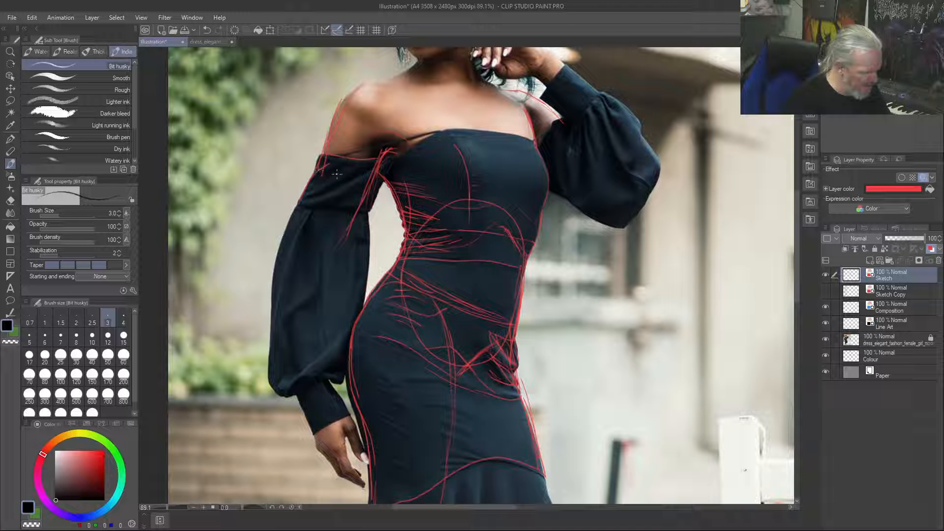
mouse_move(334, 175)
mouse_down()
mouse_move(304, 192)
mouse_move(328, 201)
mouse_move(364, 183)
mouse_up()
mouse_move(308, 194)
mouse_down()
mouse_move(347, 175)
mouse_move(314, 201)
mouse_move(341, 202)
mouse_move(326, 178)
mouse_move(345, 208)
mouse_move(358, 198)
mouse_move(339, 203)
mouse_move(372, 184)
mouse_move(346, 216)
mouse_move(356, 207)
mouse_move(311, 214)
mouse_move(372, 210)
mouse_up()
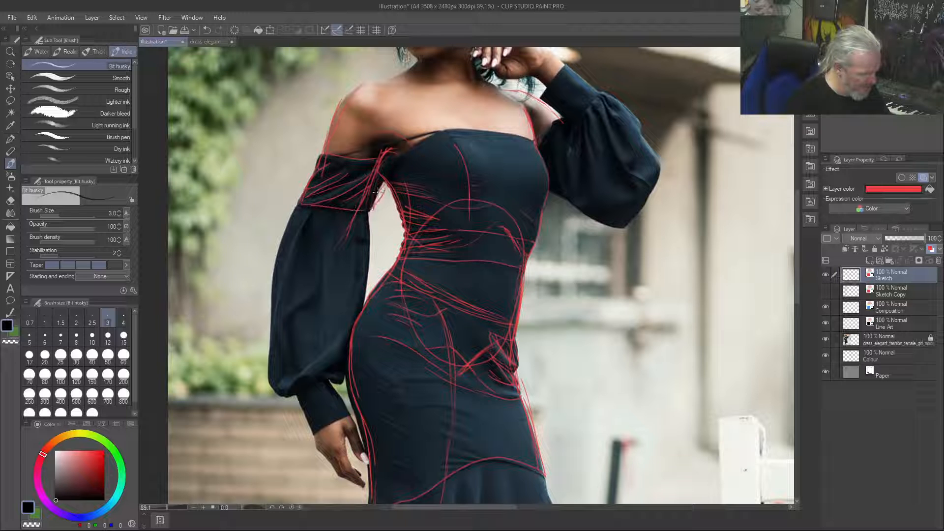
mouse_move(386, 177)
mouse_down()
mouse_move(371, 201)
mouse_move(381, 176)
mouse_up()
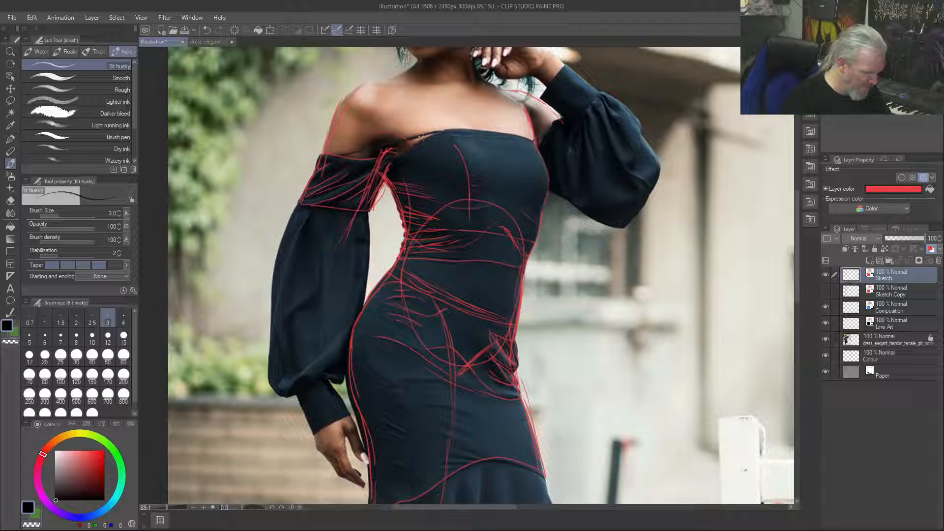
mouse_move(435, 132)
mouse_down()
mouse_move(359, 153)
mouse_move(437, 132)
mouse_up()
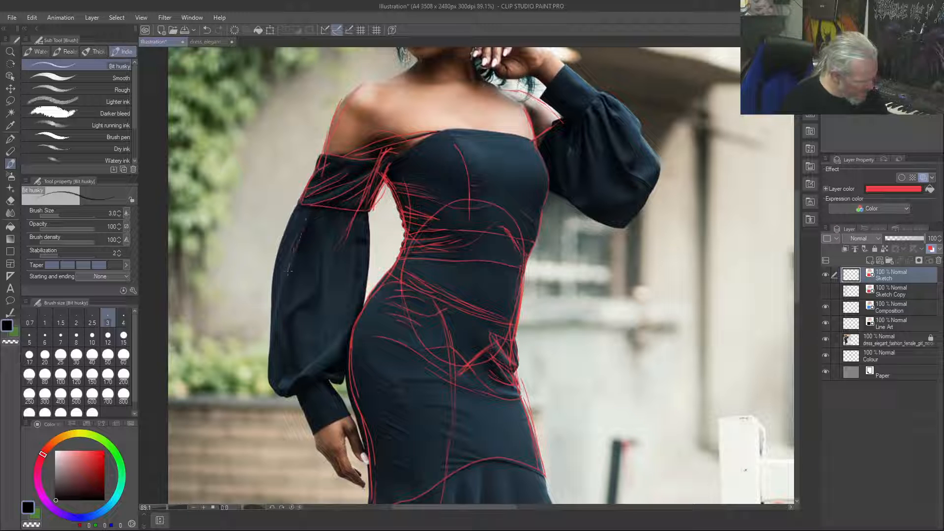
Draw the long folds and outer contour of the lowered arm's puffed sleeve and outline its gathered cuff
mouse_move(277, 321)
mouse_down()
mouse_move(293, 364)
mouse_move(287, 338)
mouse_move(319, 256)
mouse_move(316, 282)
mouse_move(285, 317)
mouse_move(322, 259)
mouse_move(323, 342)
mouse_up()
mouse_move(300, 310)
mouse_down()
mouse_move(315, 292)
mouse_move(325, 238)
mouse_move(315, 291)
mouse_up()
drag(360, 240, 329, 339)
drag(338, 315, 348, 304)
mouse_move(345, 337)
mouse_down()
mouse_move(283, 383)
mouse_move(330, 364)
mouse_move(365, 299)
mouse_move(369, 221)
mouse_move(371, 282)
mouse_up()
mouse_move(294, 210)
mouse_down()
mouse_move(277, 262)
mouse_move(270, 358)
mouse_move(280, 394)
mouse_move(288, 371)
mouse_move(283, 381)
mouse_up()
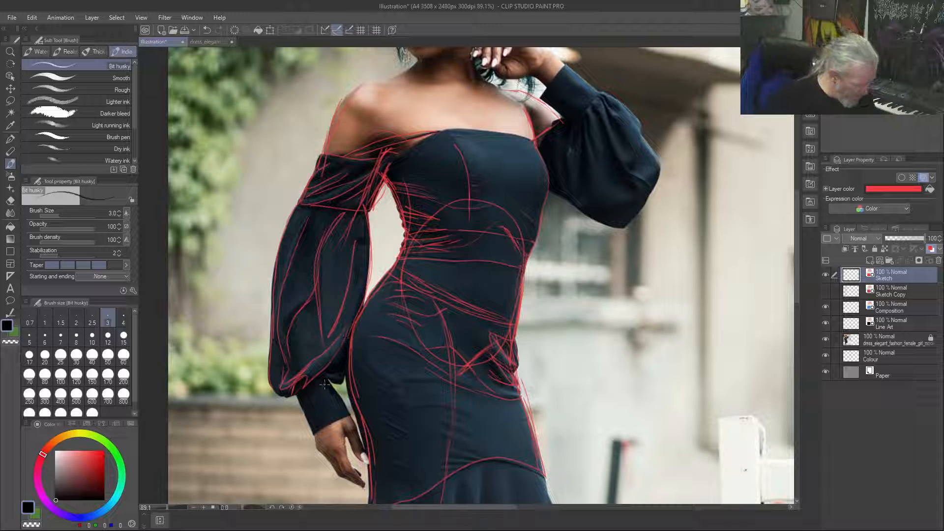
mouse_move(327, 383)
mouse_down()
mouse_move(348, 415)
mouse_move(315, 436)
mouse_move(299, 398)
mouse_up()
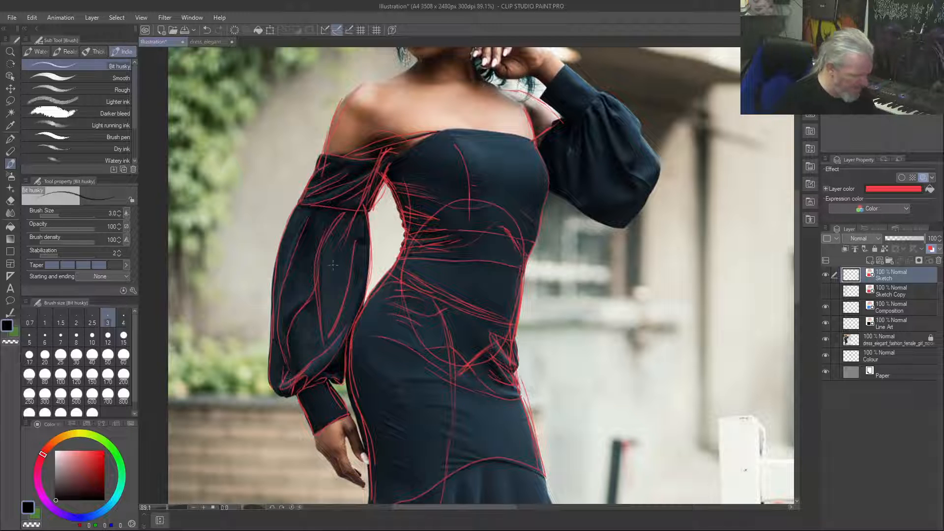
Draw the looped gather where the raised arm's sleeve meets its cuff and sketch the loop shape on the blank wall beside it
drag(599, 95, 616, 110)
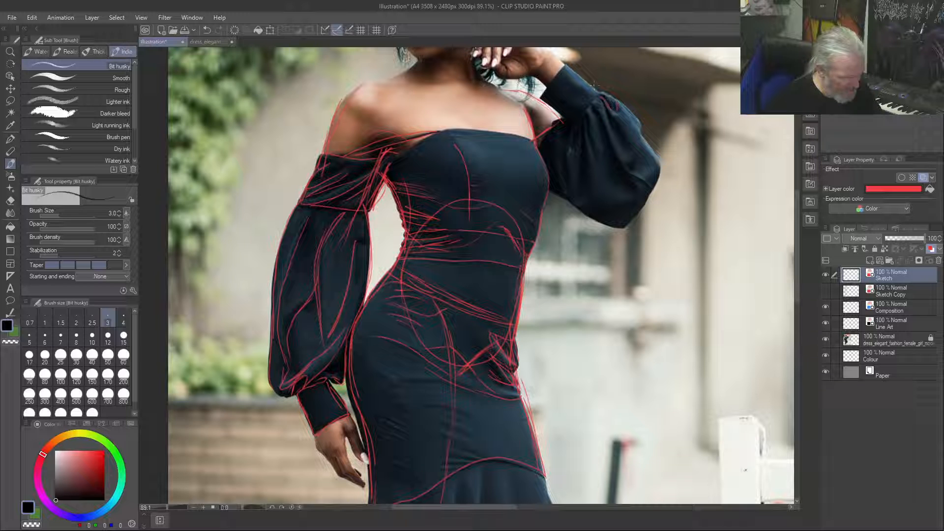
drag(613, 105, 593, 95)
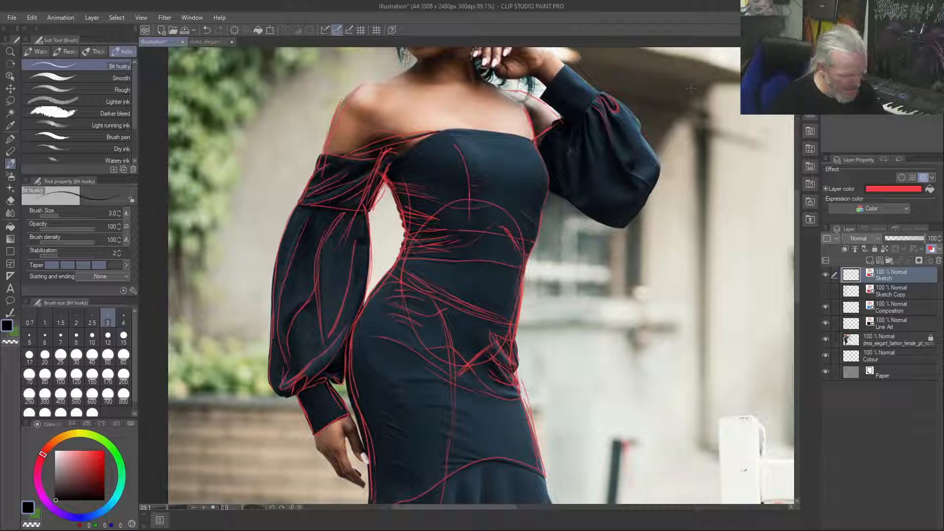
drag(699, 115, 680, 95)
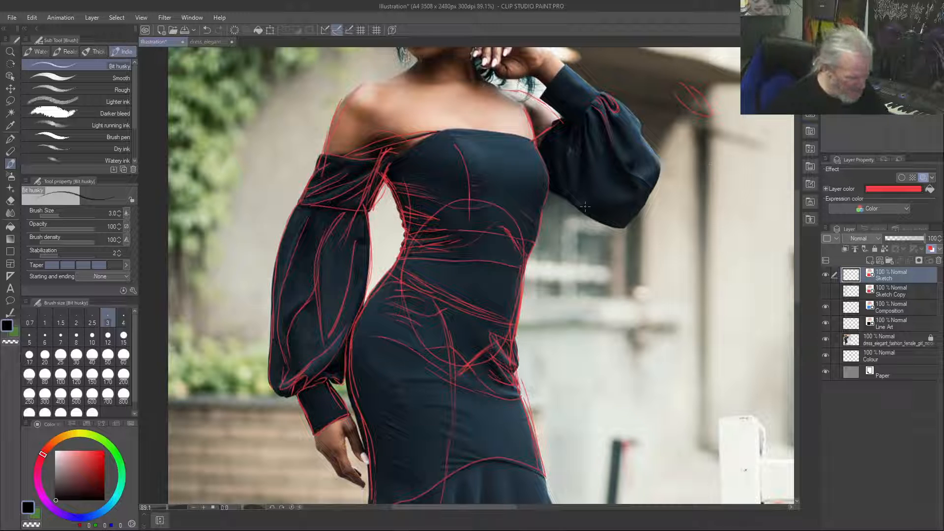
Draw the long gathered folds running down from the cuff seam inside the raised arm's puffed sleeve
drag(584, 112, 598, 174)
drag(586, 117, 582, 189)
drag(569, 128, 567, 189)
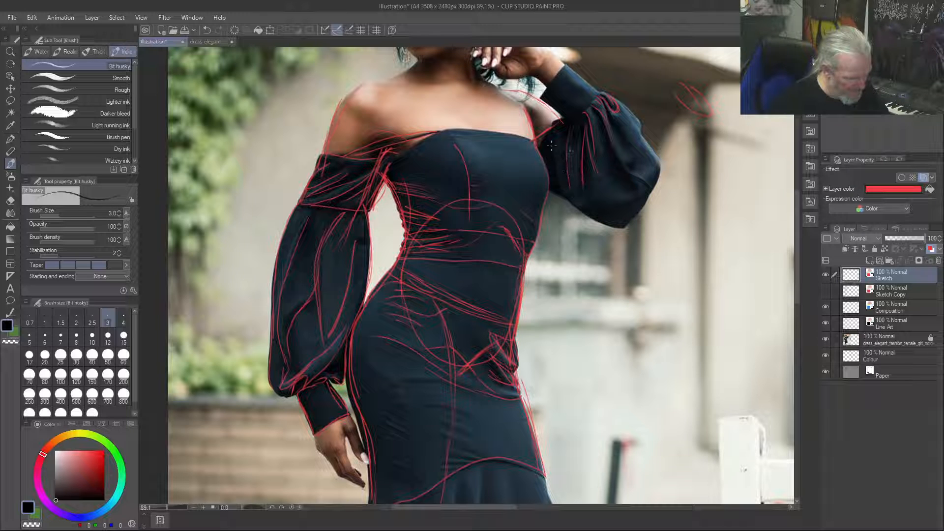
drag(552, 148, 558, 192)
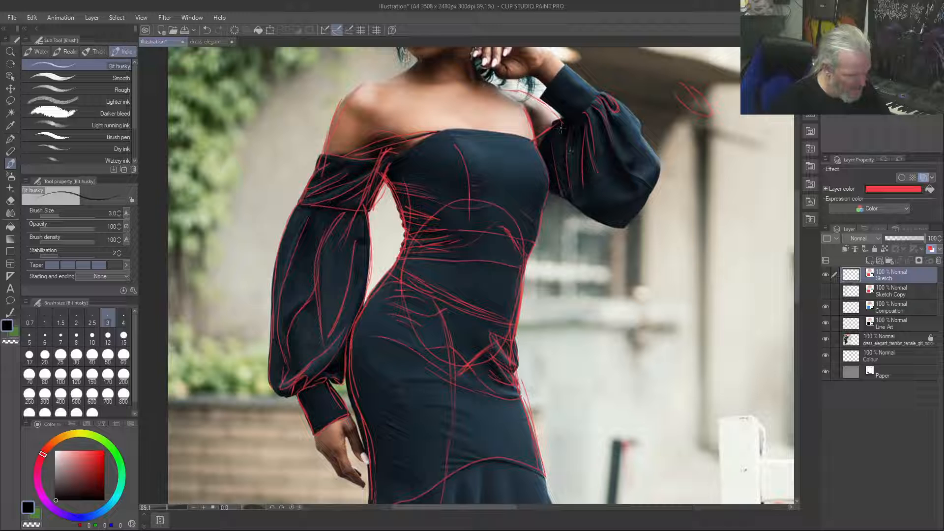
drag(572, 128, 575, 152)
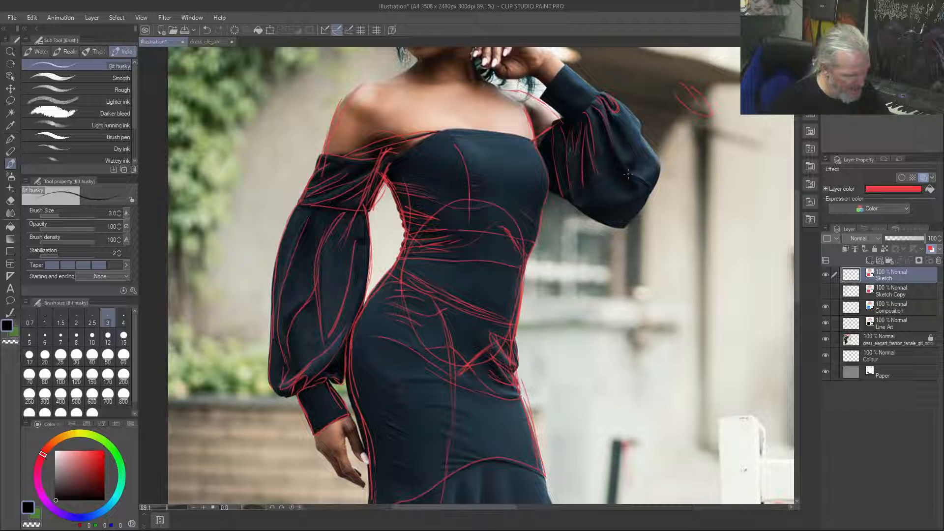
Trace the deep fold at the elbow and the outer and lower contours of the raised arm's puffed sleeve
drag(622, 145, 615, 157)
drag(608, 114, 625, 143)
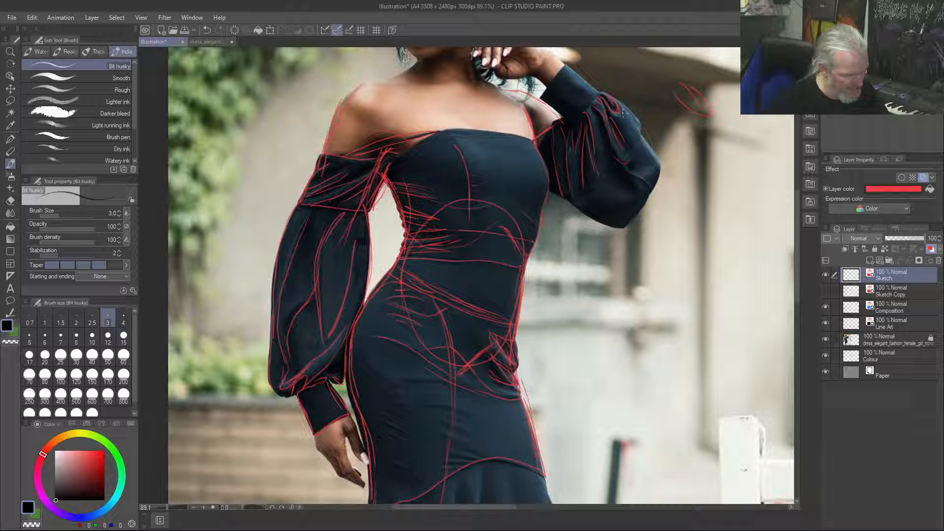
drag(623, 108, 640, 128)
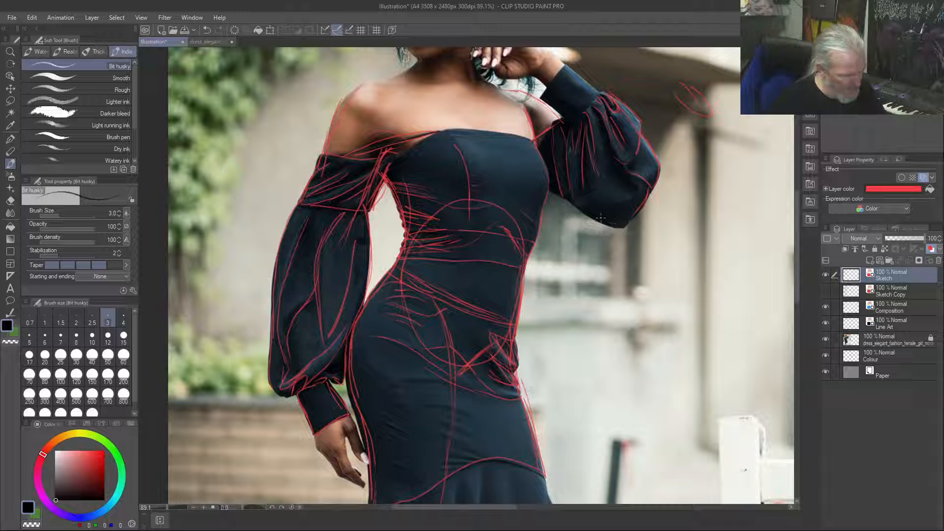
drag(590, 217, 620, 227)
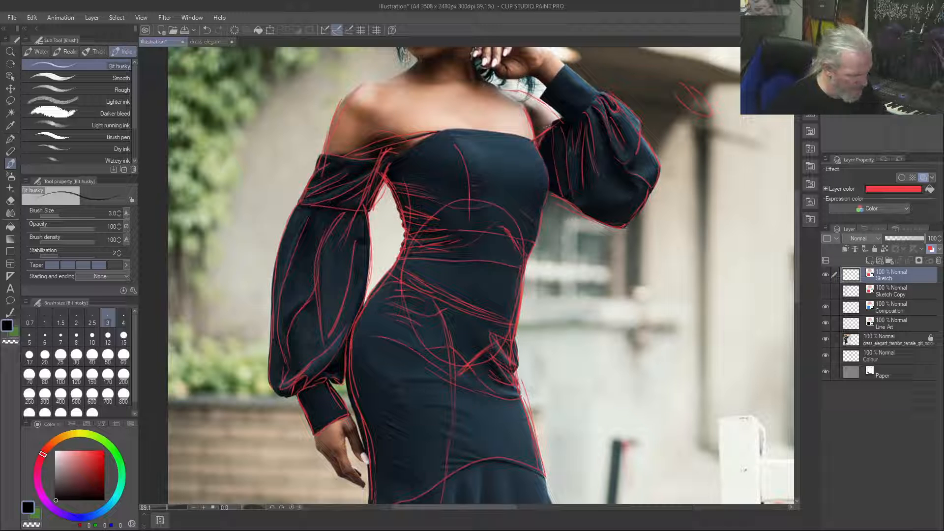
Outline the raised arm's cuff and draw the first folds around the curved seam of the flared skirt
drag(600, 95, 560, 69)
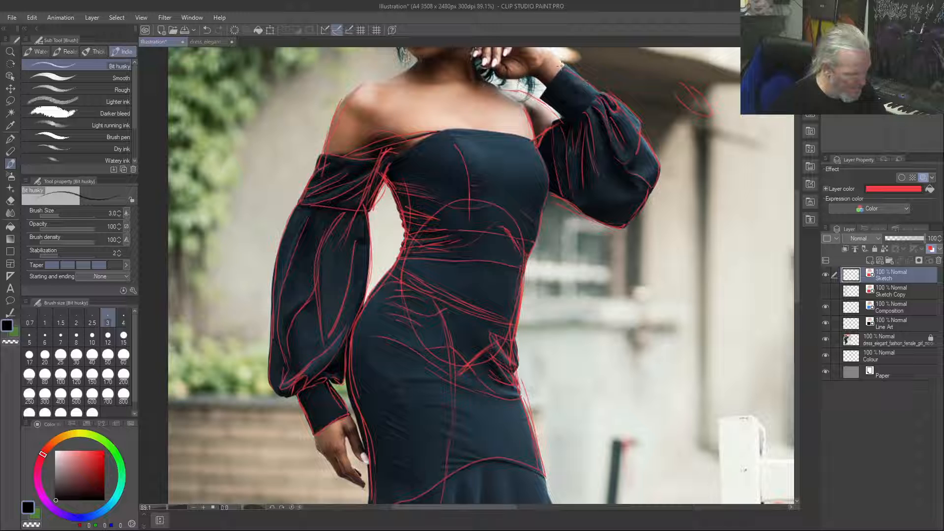
mouse_move(542, 100)
mouse_down()
mouse_move(568, 119)
mouse_move(595, 92)
mouse_move(566, 119)
mouse_up()
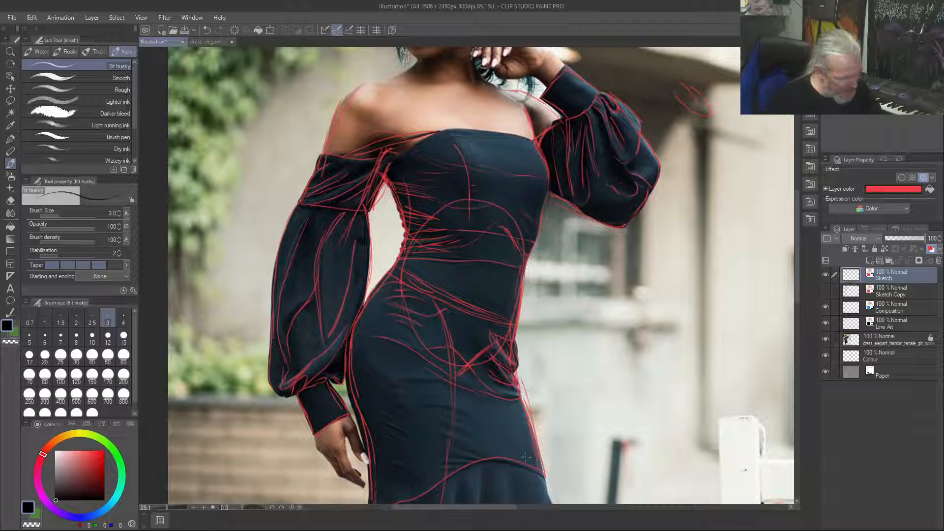
drag(477, 471, 458, 441)
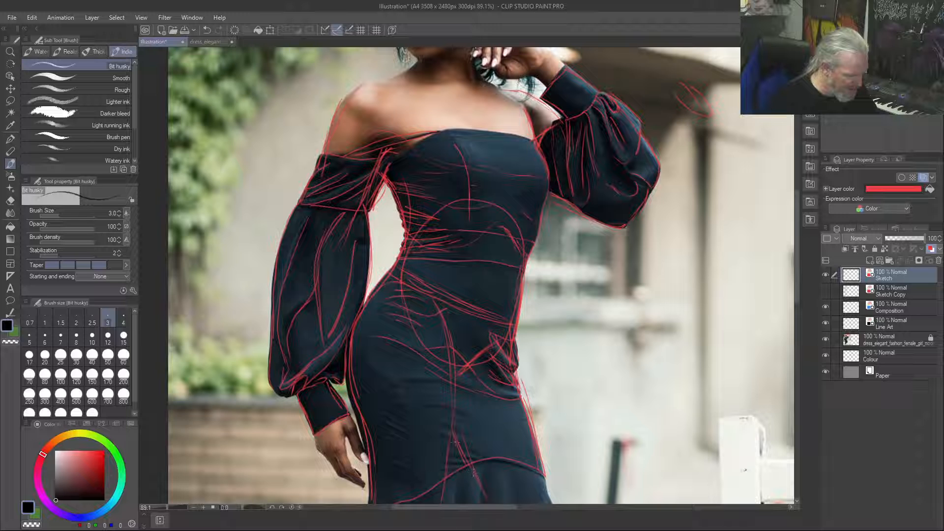
drag(486, 474, 479, 492)
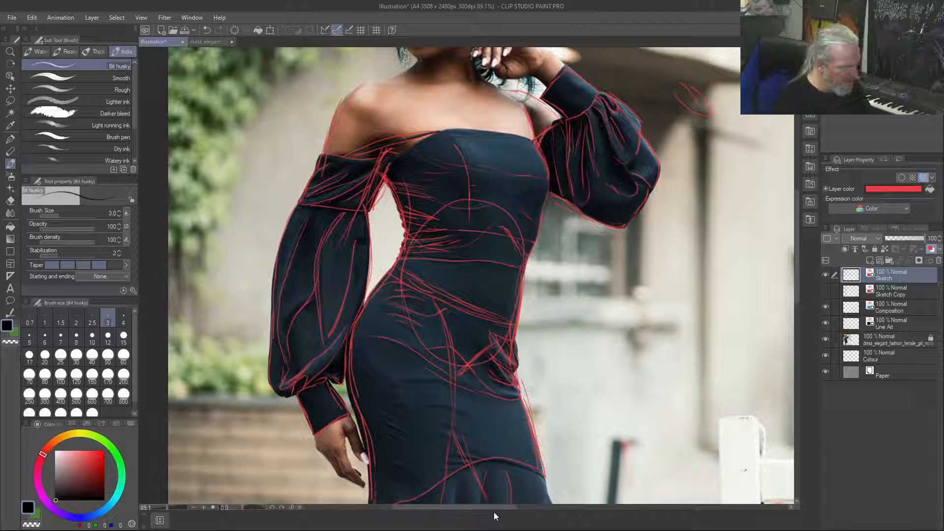
Hide and show the Sketch layer to compare the lines with the photo, then duplicate that layer
click(825, 275)
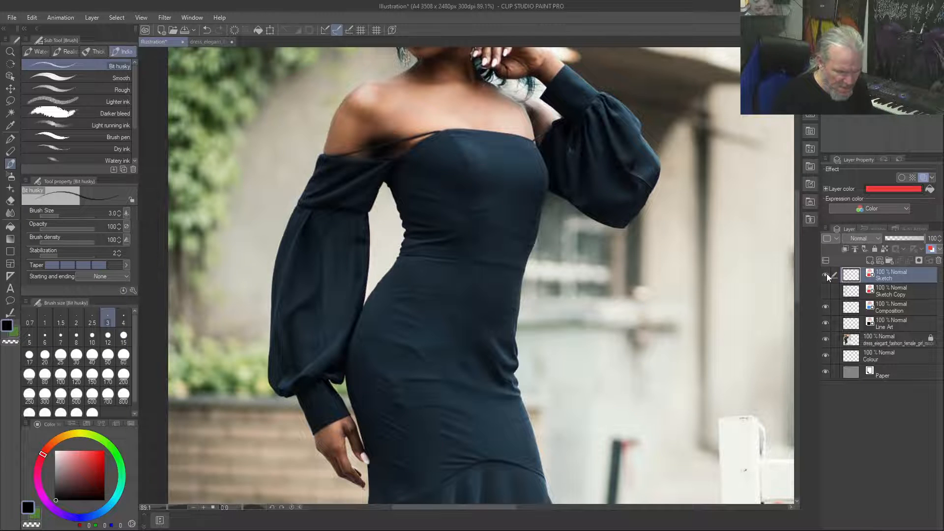
click(825, 274)
right_click(884, 275)
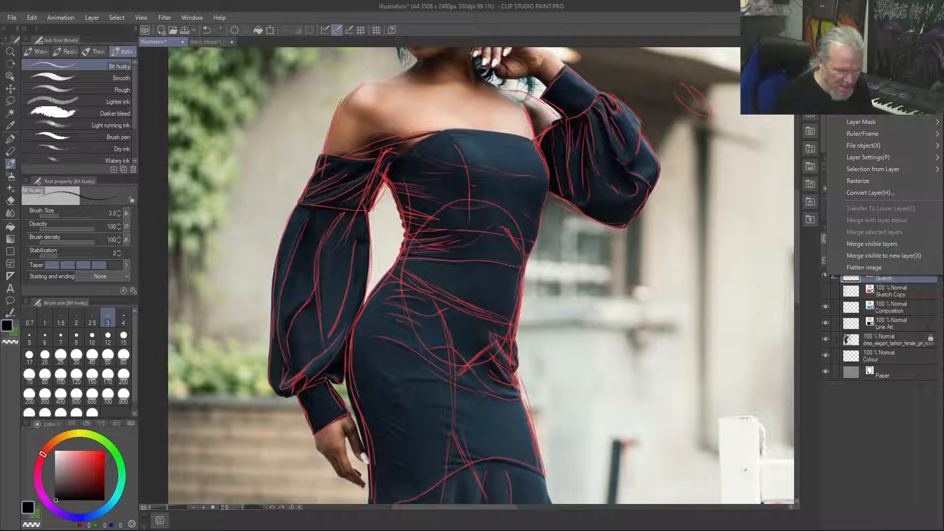
click(865, 70)
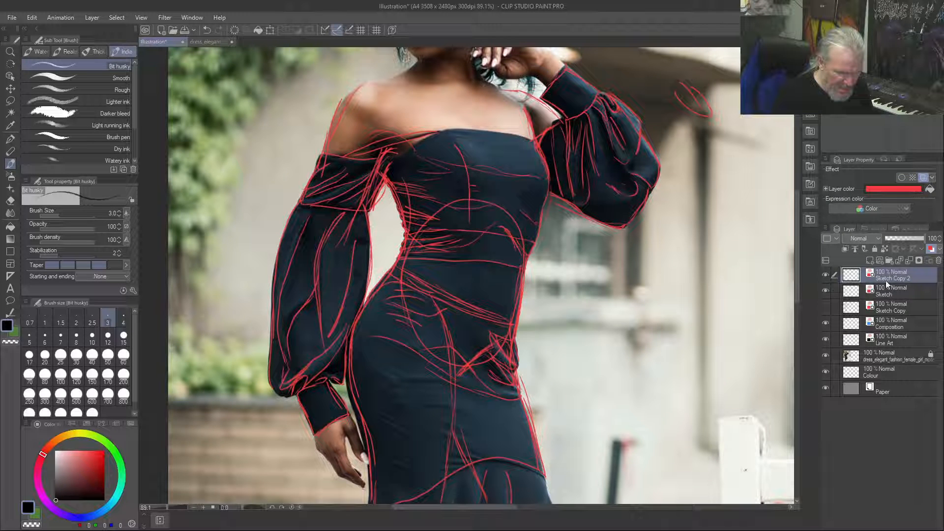
Move the Sketch Copy 2 layer below Sketch Copy, hide it, and clear the Sketch layer's contents
drag(895, 274, 898, 309)
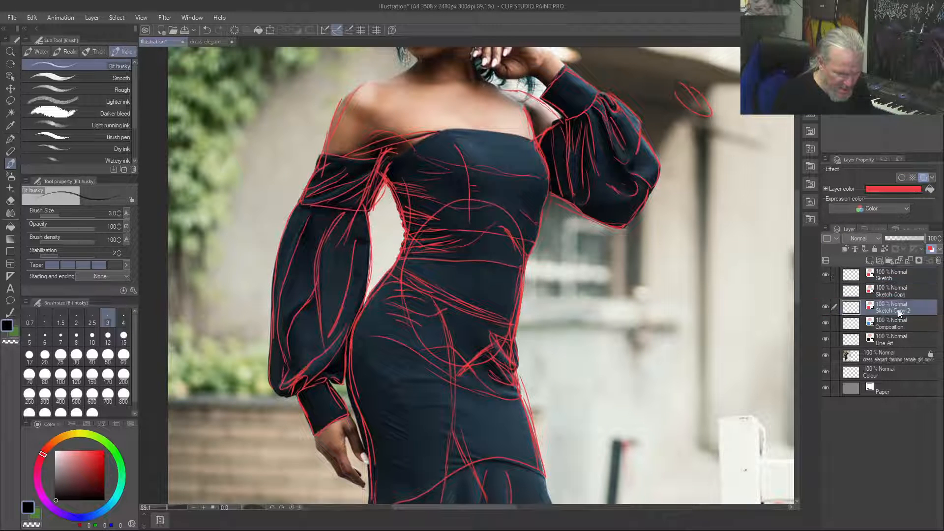
click(825, 307)
click(860, 279)
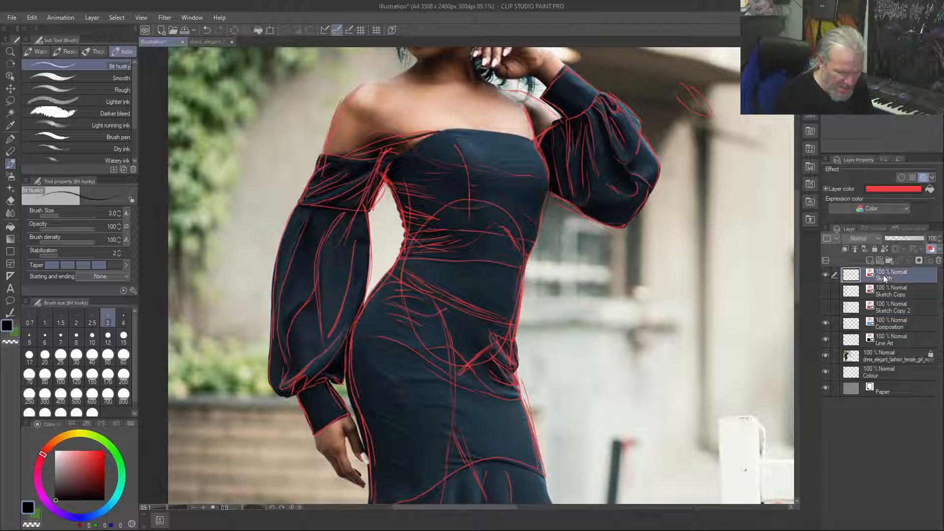
key(Delete)
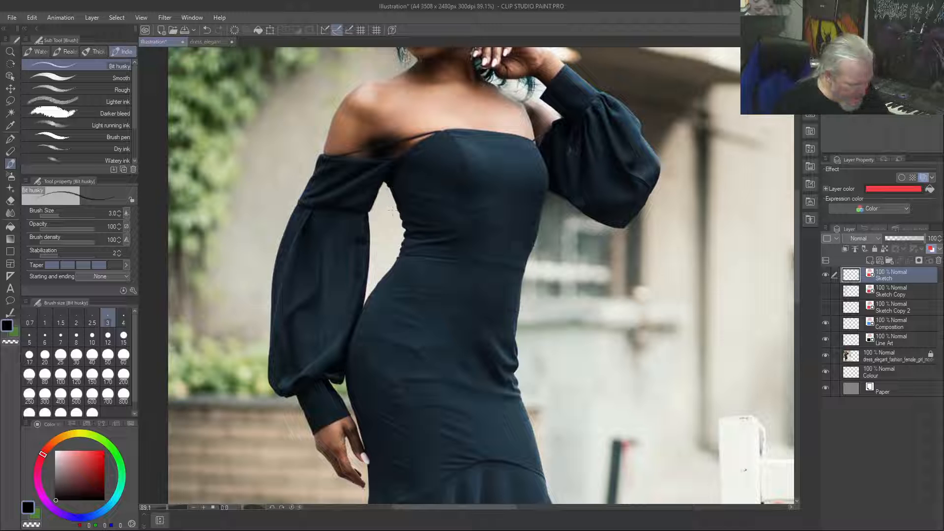
Sketch the side contour at the waist beside the lowered arm and the creases radiating from it across the bodice
mouse_move(388, 198)
mouse_down()
mouse_move(393, 260)
mouse_move(396, 198)
mouse_move(417, 211)
mouse_move(417, 255)
mouse_up()
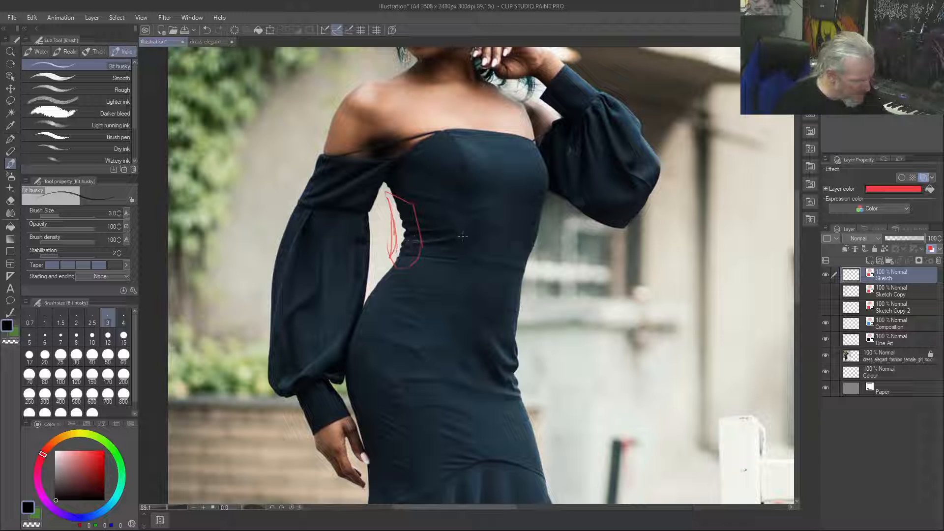
mouse_move(451, 235)
mouse_down()
mouse_move(403, 248)
mouse_move(403, 206)
mouse_move(450, 227)
mouse_up()
drag(382, 180, 394, 199)
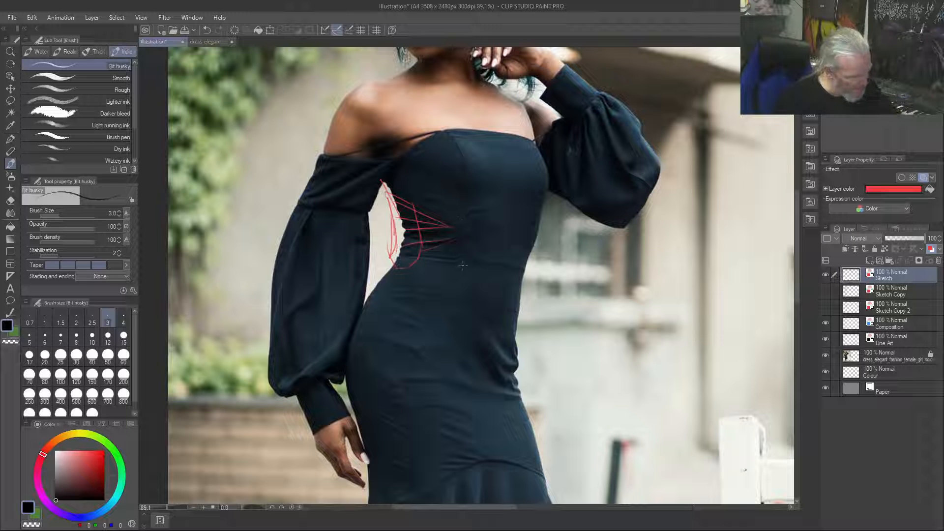
Draw the curved vertical line down the front of the torso and trace the waist contour on the raised-arm side
mouse_move(497, 166)
mouse_down()
mouse_move(491, 278)
mouse_move(473, 328)
mouse_up()
drag(500, 242, 474, 329)
drag(497, 163, 473, 330)
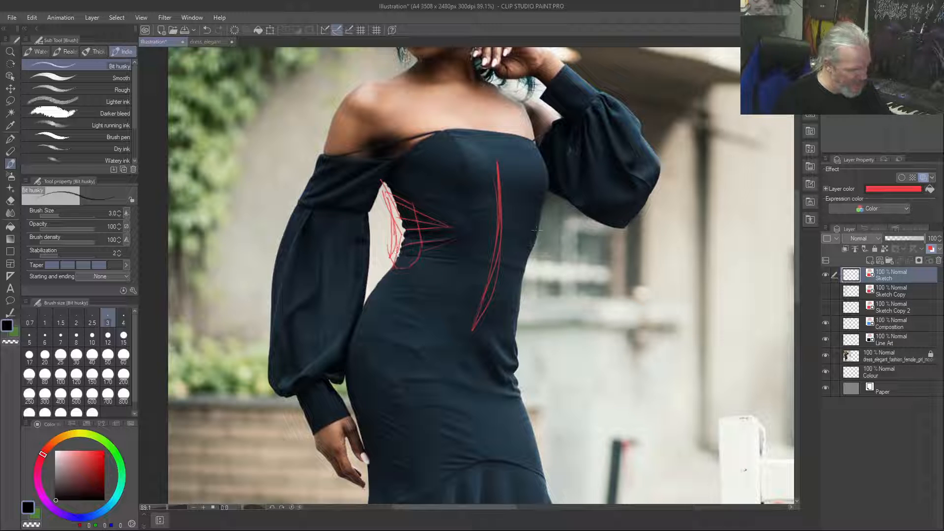
mouse_move(531, 254)
mouse_down()
mouse_move(517, 340)
mouse_move(527, 267)
mouse_up()
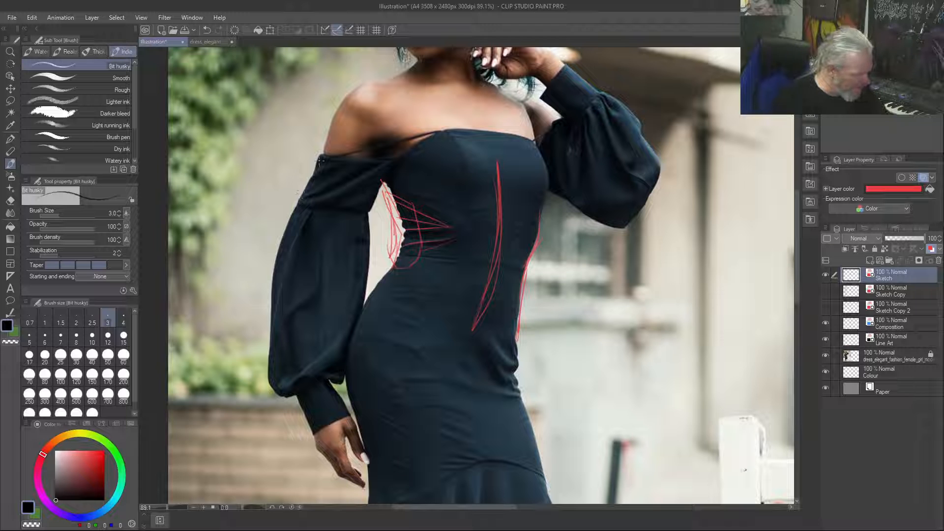
Outline the upper band of the lowered arm's off-shoulder sleeve and draw its diagonal folds converging at the armpit
mouse_move(319, 157)
mouse_down()
mouse_move(312, 182)
mouse_move(329, 168)
mouse_move(300, 203)
mouse_up()
drag(338, 173, 302, 202)
mouse_move(378, 165)
mouse_down()
mouse_move(305, 205)
mouse_move(329, 202)
mouse_move(383, 166)
mouse_move(371, 199)
mouse_move(379, 184)
mouse_move(348, 204)
mouse_up()
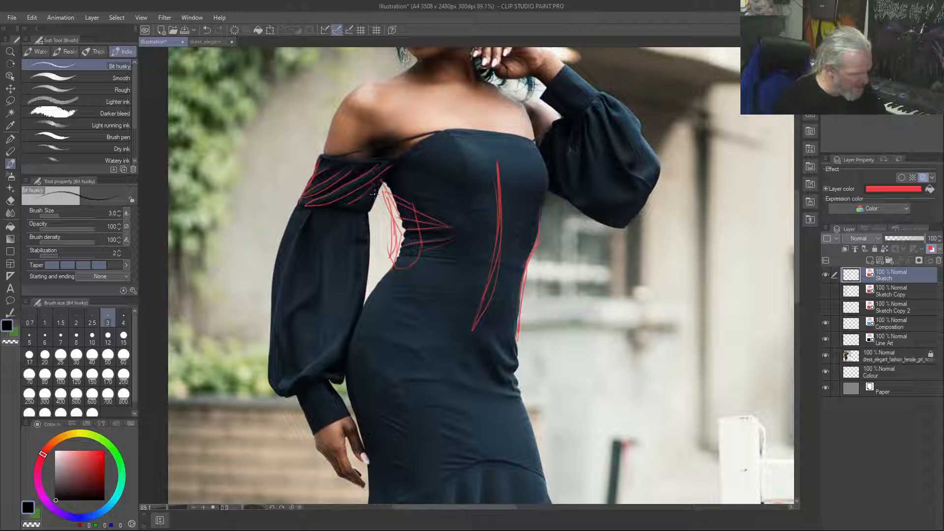
drag(405, 153, 323, 158)
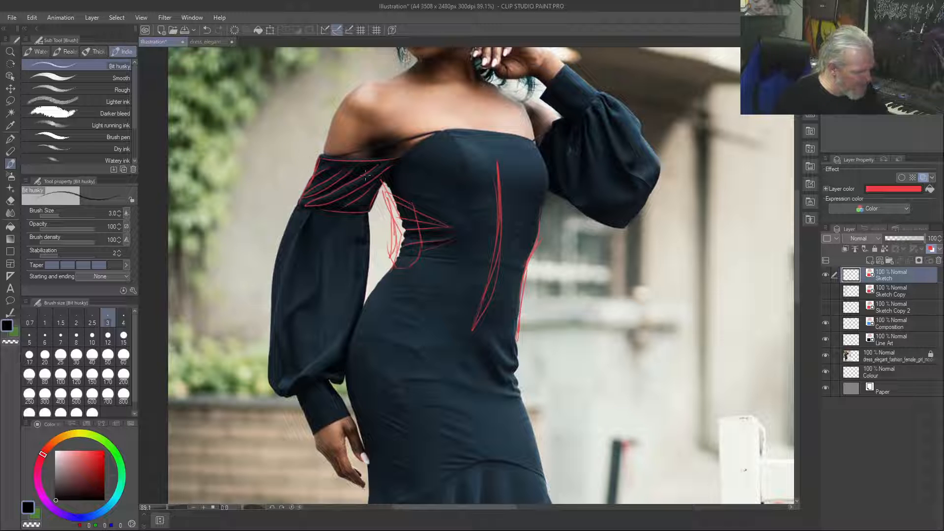
drag(402, 161, 371, 213)
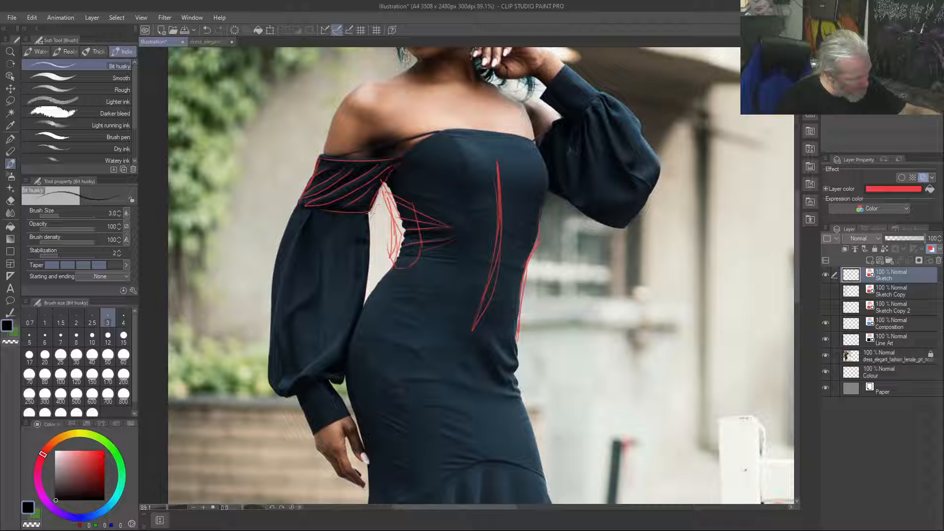
mouse_move(400, 162)
mouse_down()
mouse_move(355, 200)
mouse_move(315, 205)
mouse_up()
Trace the outer contour of the lowered arm's puffed sleeve and the long fold running beside it toward the cuff
mouse_move(334, 169)
mouse_down()
mouse_move(291, 198)
mouse_move(298, 241)
mouse_move(298, 203)
mouse_move(280, 241)
mouse_up()
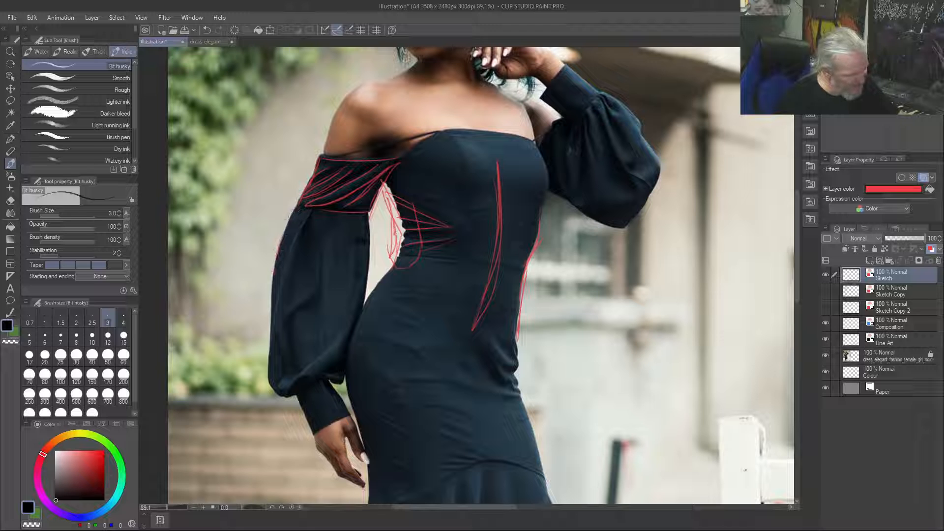
drag(299, 204, 272, 307)
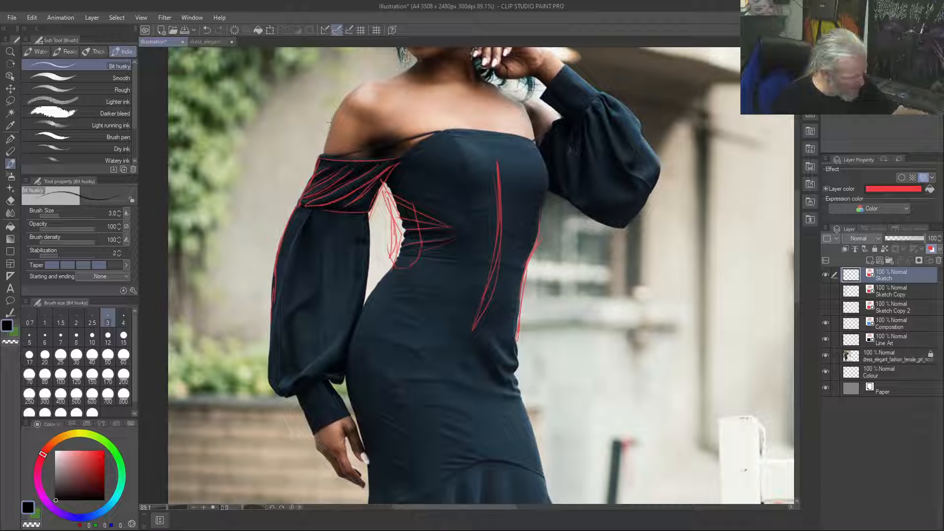
drag(320, 157, 293, 252)
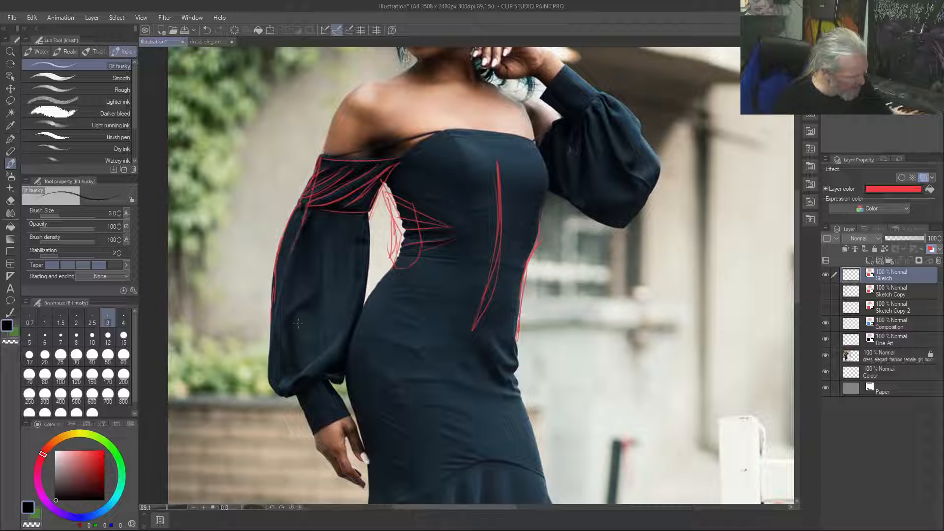
mouse_move(307, 412)
mouse_down()
mouse_move(276, 322)
mouse_move(275, 270)
mouse_up()
drag(292, 235, 302, 209)
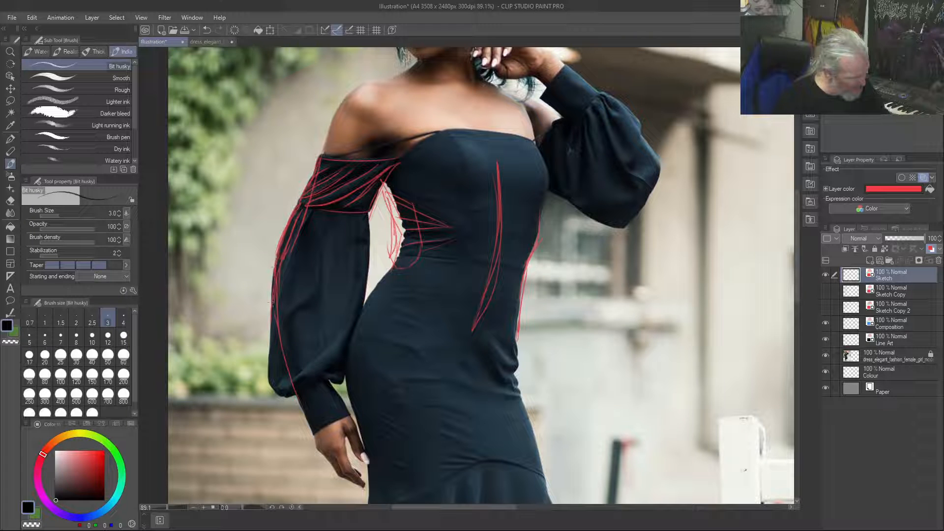
Draw the gathered bottom and inner edge of the lowered arm's puffed sleeve and outline its cuff
mouse_move(268, 379)
mouse_down()
mouse_move(293, 399)
mouse_move(282, 391)
mouse_move(299, 391)
mouse_move(311, 376)
mouse_move(283, 392)
mouse_move(301, 384)
mouse_move(284, 379)
mouse_move(350, 327)
mouse_up()
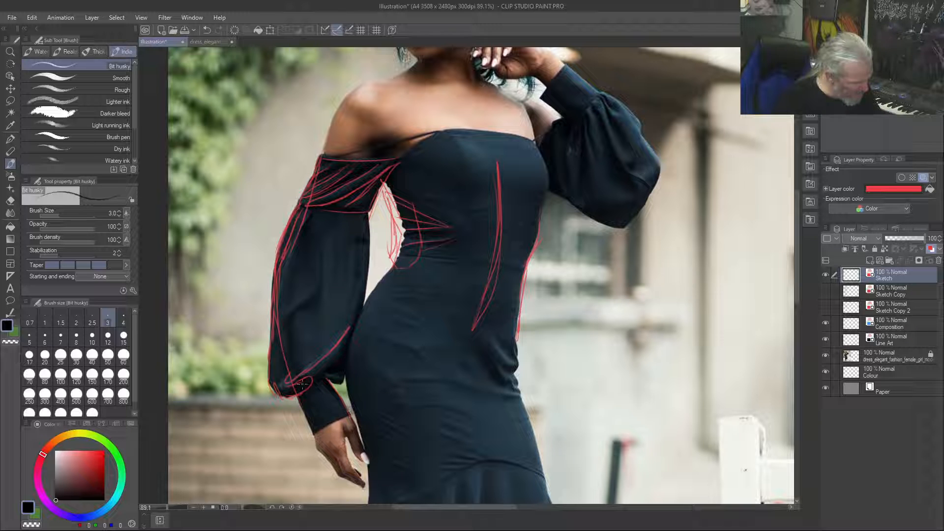
mouse_move(301, 393)
mouse_down()
mouse_move(315, 431)
mouse_move(355, 410)
mouse_move(340, 416)
mouse_move(320, 376)
mouse_move(355, 408)
mouse_move(323, 377)
mouse_move(336, 381)
mouse_move(343, 366)
mouse_move(346, 385)
mouse_move(375, 242)
mouse_move(362, 297)
mouse_move(363, 228)
mouse_move(371, 269)
mouse_move(372, 235)
mouse_up()
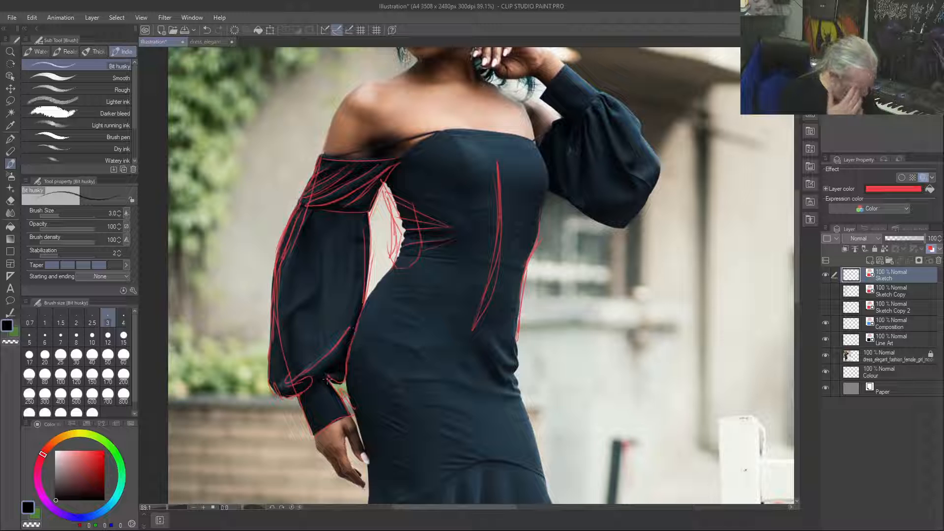
drag(328, 379, 300, 394)
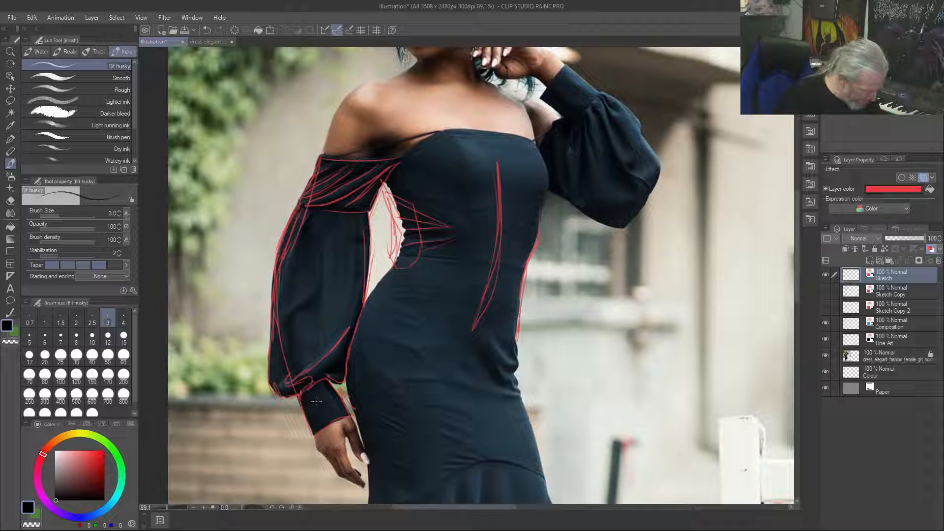
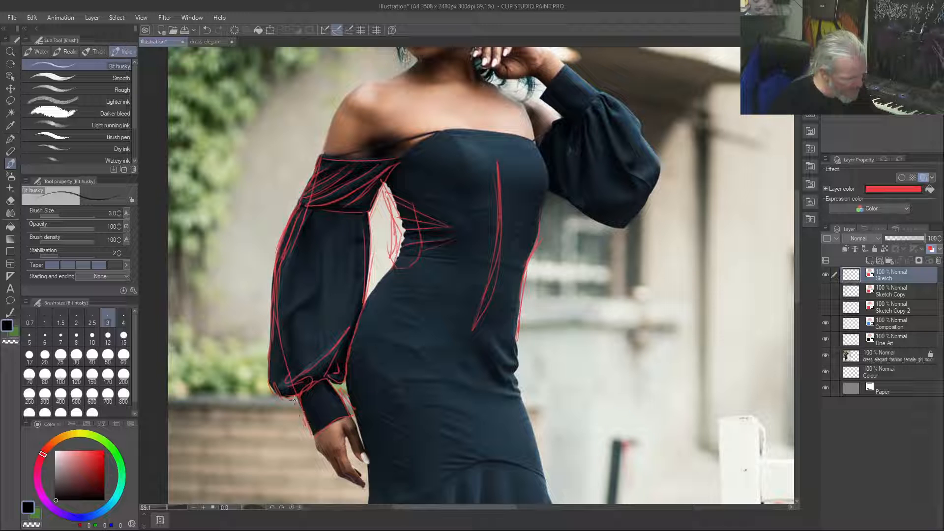
Touch up the lowered arm's sleeve gather, and sketch opposing arrows with zigzag compression folds on the background beside that arm
drag(289, 386, 297, 389)
drag(256, 180, 264, 236)
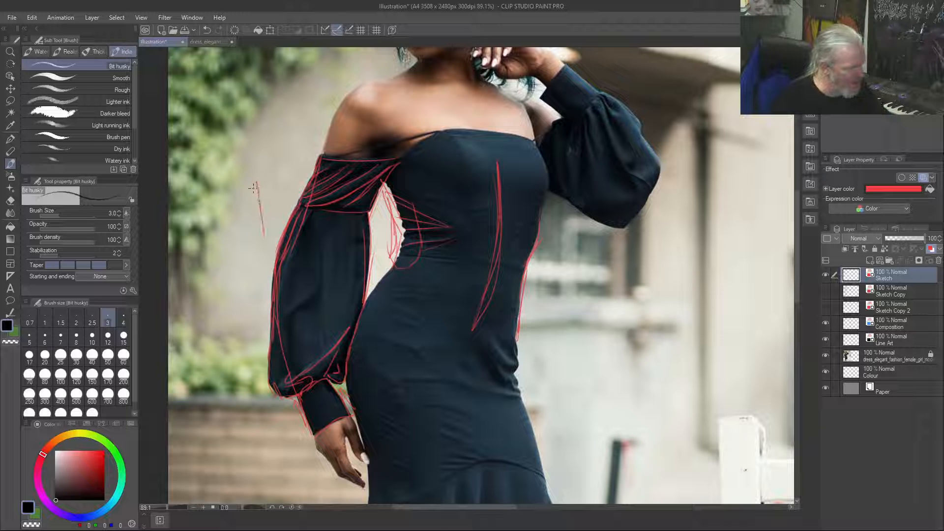
mouse_move(265, 189)
mouse_down()
mouse_move(253, 175)
mouse_move(234, 175)
mouse_up()
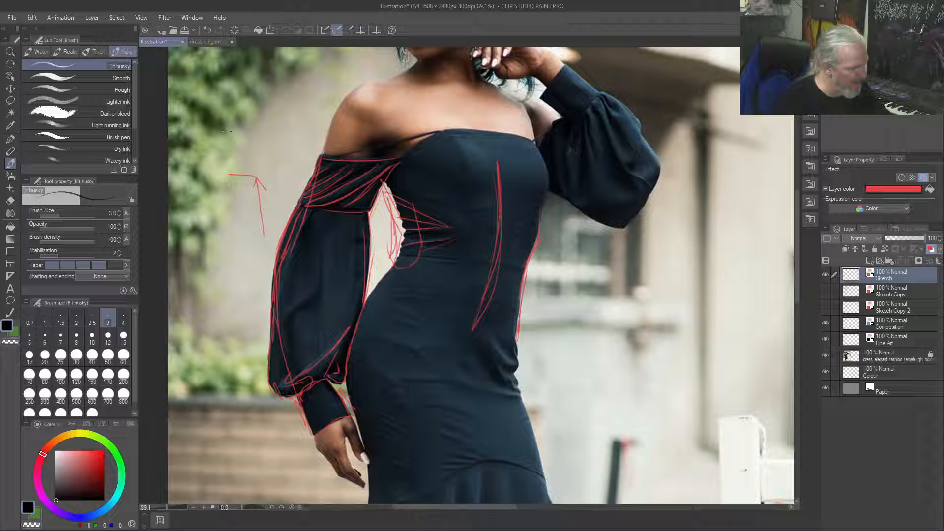
mouse_move(228, 64)
mouse_down()
mouse_move(237, 131)
mouse_move(240, 107)
mouse_move(240, 131)
mouse_up()
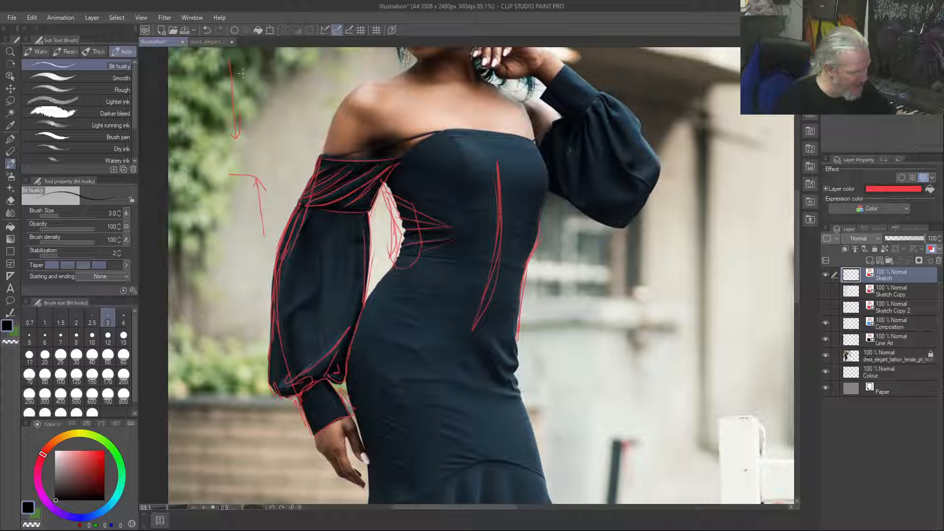
mouse_move(240, 65)
mouse_down()
mouse_move(255, 141)
mouse_move(265, 132)
mouse_move(269, 197)
mouse_up()
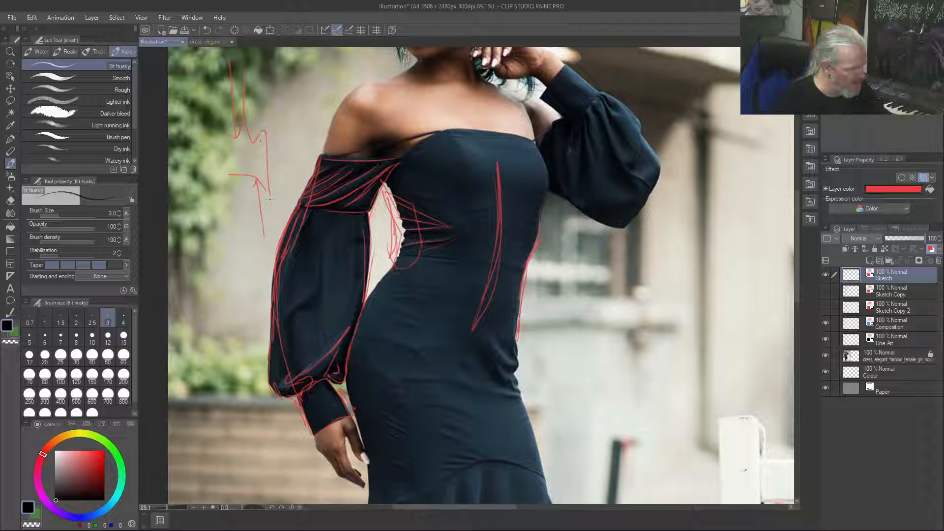
mouse_move(273, 138)
mouse_down()
mouse_move(278, 167)
mouse_move(267, 150)
mouse_up()
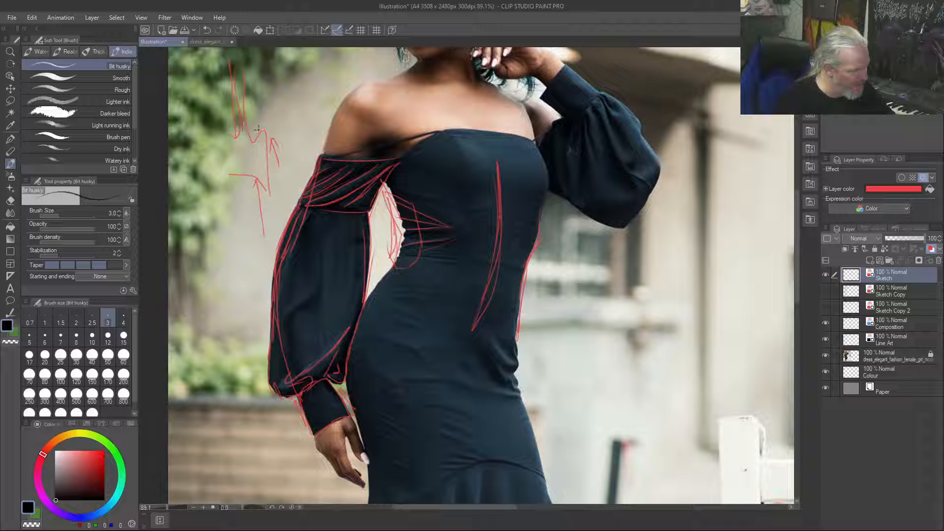
mouse_move(276, 129)
mouse_down()
mouse_move(249, 112)
mouse_move(261, 122)
mouse_move(255, 156)
mouse_up()
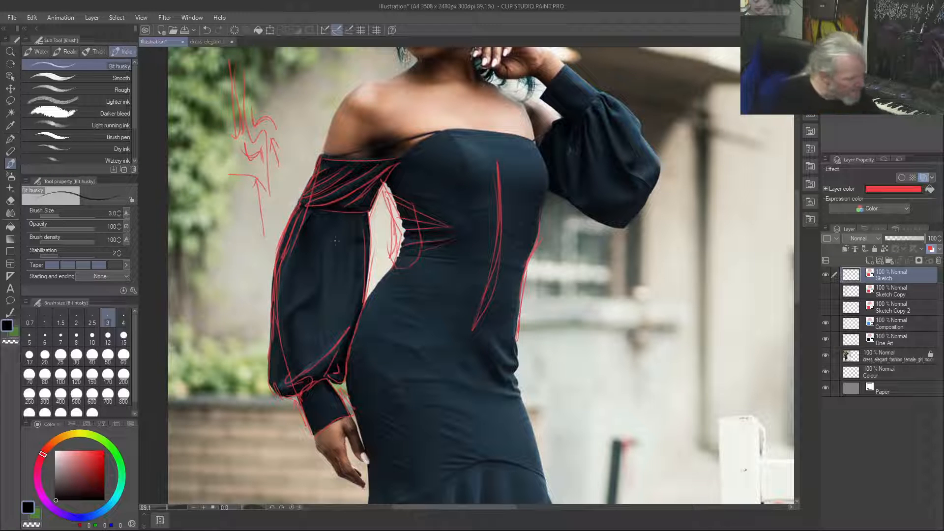
Draw the long vertical folds inside the lowered arm's puffed sleeve, plus short curved creases around the elbow area
mouse_move(334, 221)
mouse_down()
mouse_move(315, 296)
mouse_move(319, 354)
mouse_up()
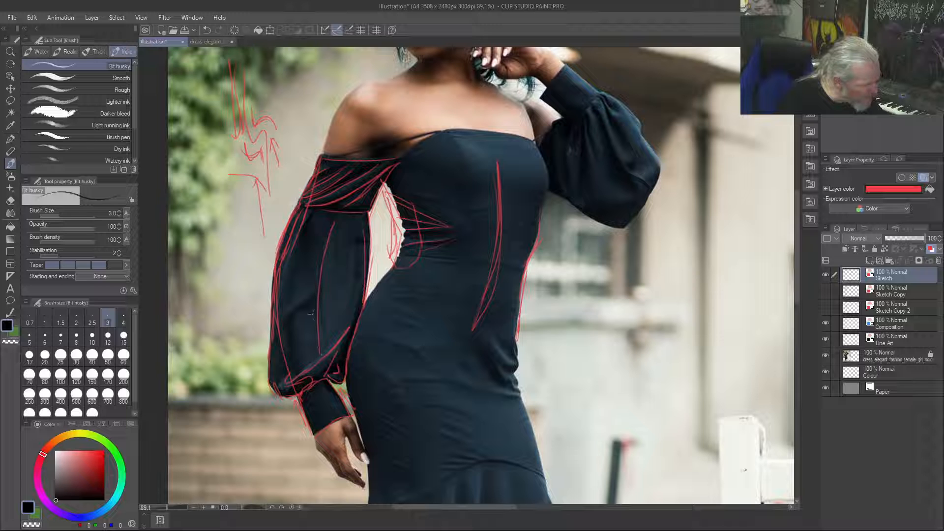
drag(332, 220, 318, 331)
drag(360, 225, 346, 316)
drag(366, 270, 355, 289)
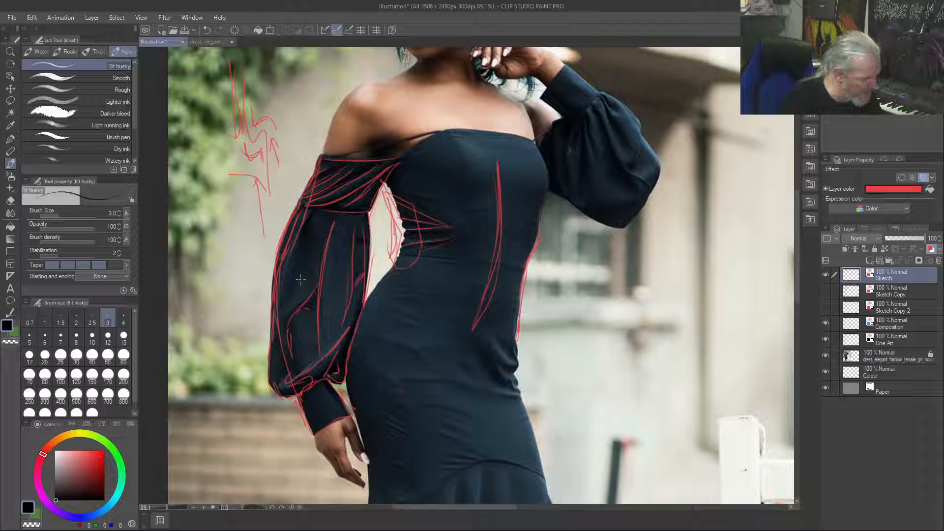
mouse_move(293, 295)
mouse_down()
mouse_move(308, 286)
mouse_move(311, 249)
mouse_up()
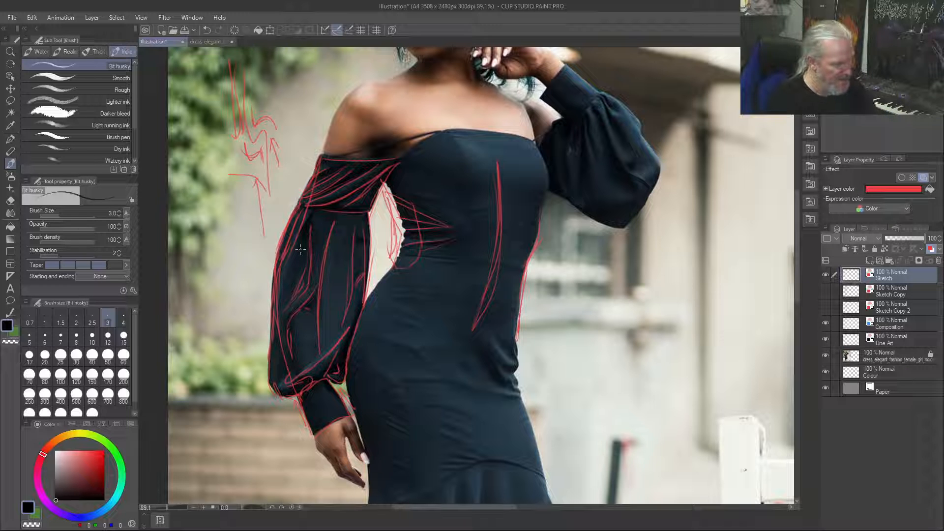
Outline the raised arm's cuff and upper sleeve contour, and draw folds fanning from the cuff seam into the puffed sleeve
mouse_move(566, 68)
mouse_down()
mouse_move(595, 95)
mouse_move(572, 118)
mouse_move(541, 101)
mouse_move(564, 122)
mouse_up()
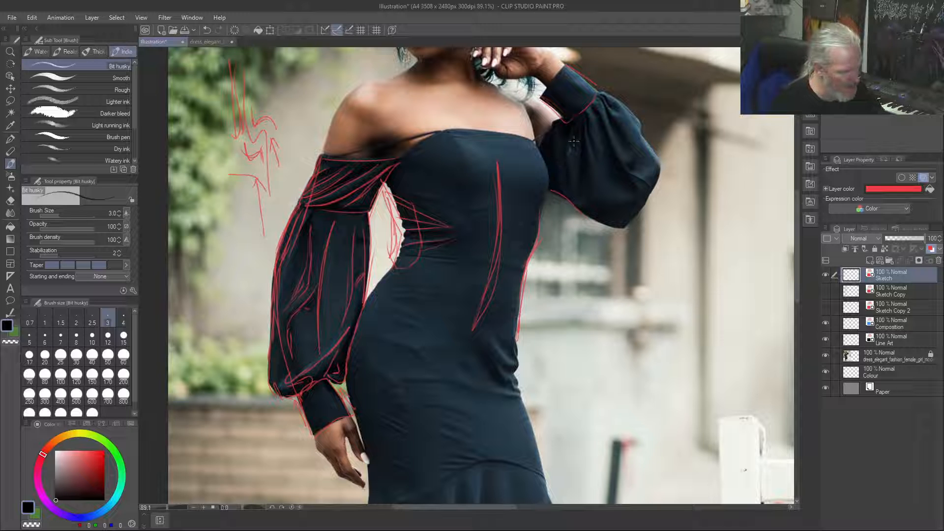
drag(584, 112, 596, 156)
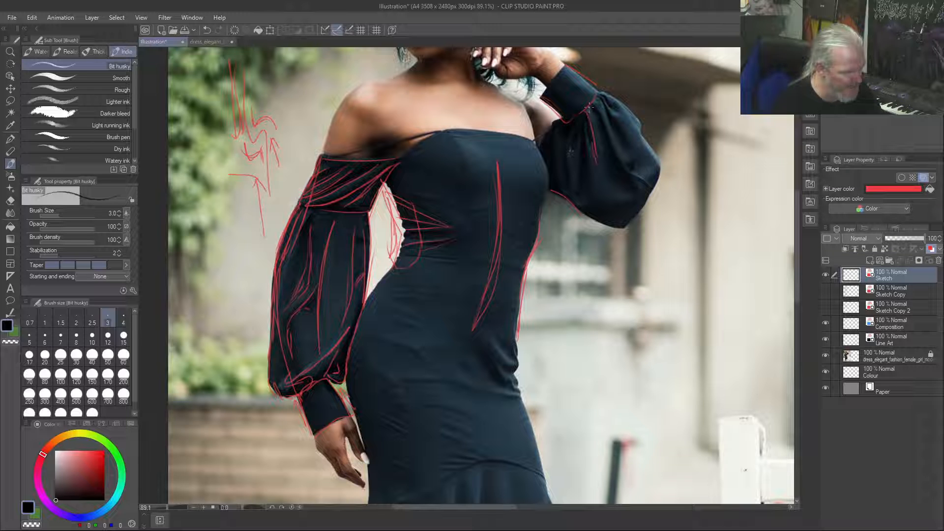
drag(590, 106, 610, 168)
drag(590, 102, 634, 186)
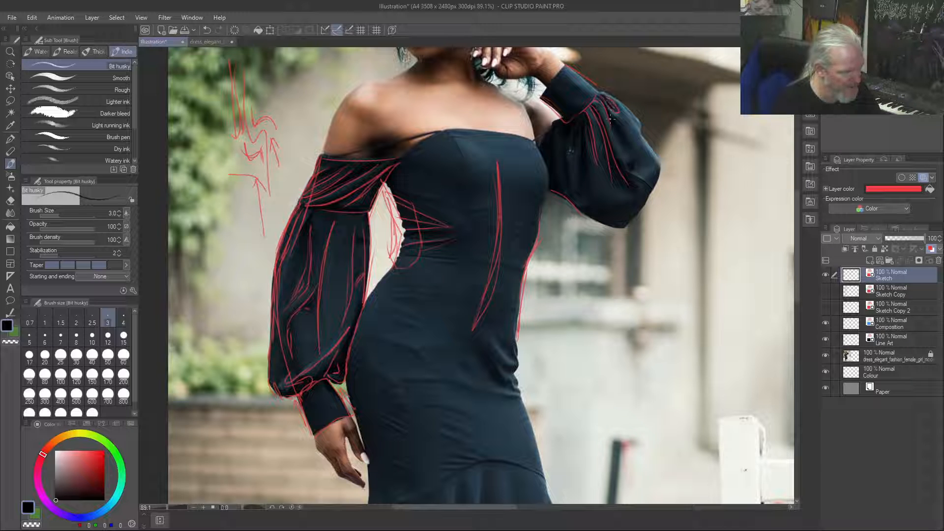
drag(601, 99, 624, 143)
Sketch a looped, zigzag-ended fold below the raised elbow, and opposing arrows pushing a horizontal line into a wave beside the hip
mouse_move(633, 255)
mouse_down()
mouse_move(657, 299)
mouse_move(658, 267)
mouse_move(639, 253)
mouse_move(654, 304)
mouse_move(639, 260)
mouse_up()
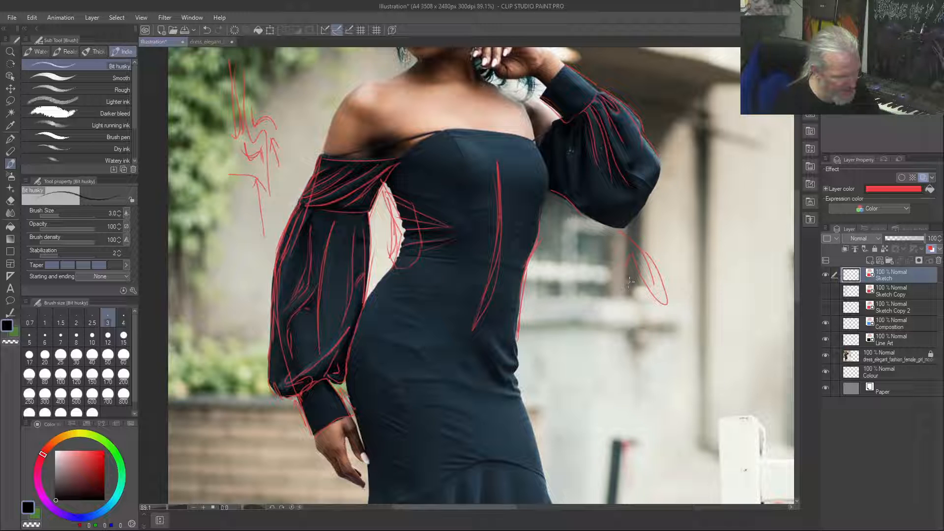
mouse_move(630, 283)
mouse_down()
mouse_move(631, 253)
mouse_move(643, 286)
mouse_move(666, 302)
mouse_up()
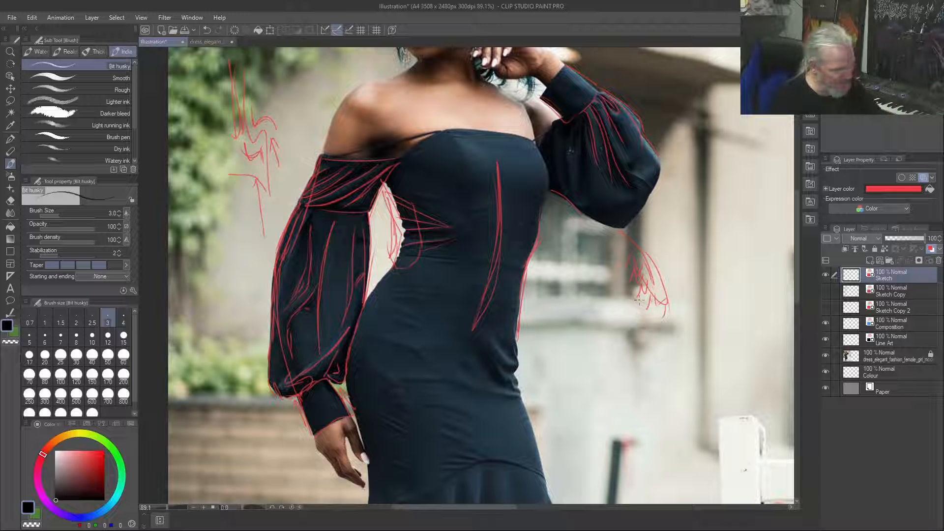
mouse_move(601, 383)
mouse_down()
mouse_move(596, 340)
mouse_move(603, 353)
mouse_up()
mouse_move(566, 275)
mouse_down()
mouse_move(570, 314)
mouse_move(553, 329)
mouse_move(599, 323)
mouse_up()
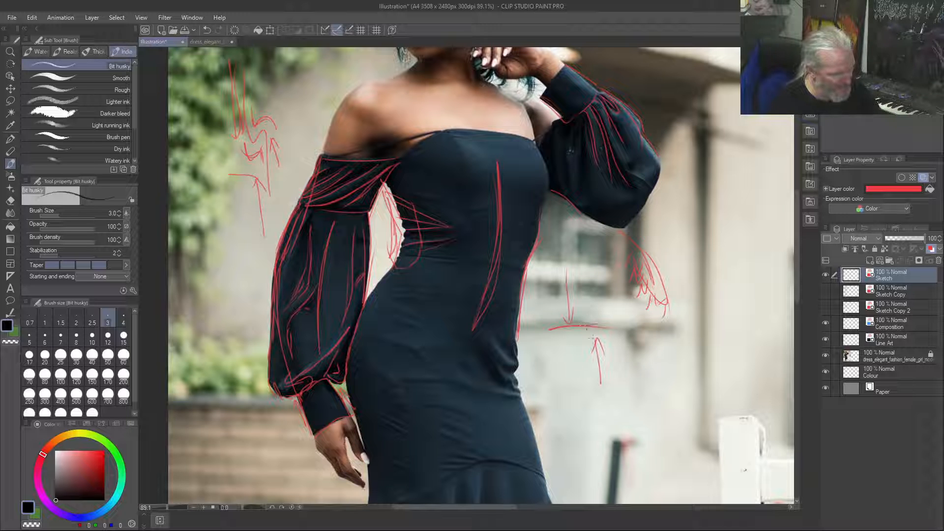
mouse_move(610, 333)
mouse_down()
mouse_move(596, 302)
mouse_move(565, 348)
mouse_move(593, 300)
mouse_up()
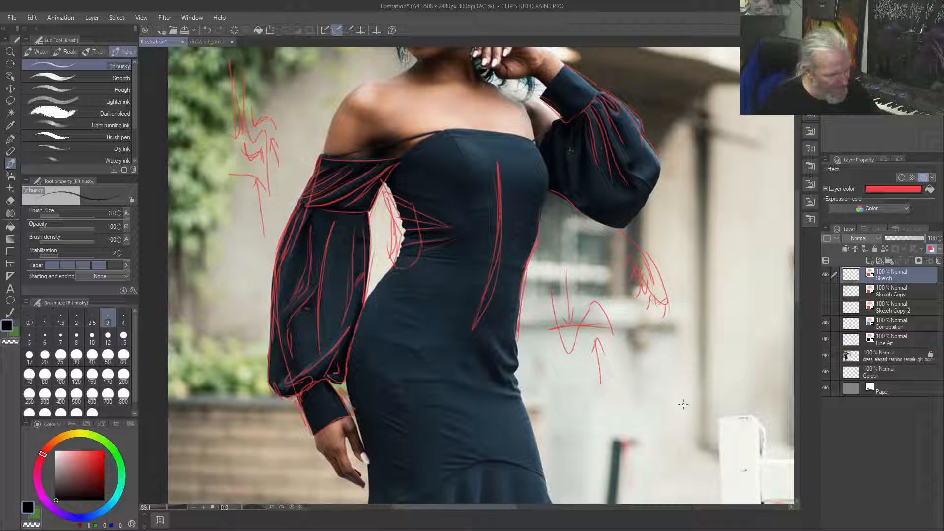
Sketch example fold lines on the background below the raised sleeve: a U-shaped hook, straight verticals and stepped S-curves
mouse_move(682, 371)
mouse_down()
mouse_move(674, 411)
mouse_move(662, 380)
mouse_up()
drag(650, 320, 666, 381)
drag(697, 143, 699, 251)
drag(707, 190, 711, 310)
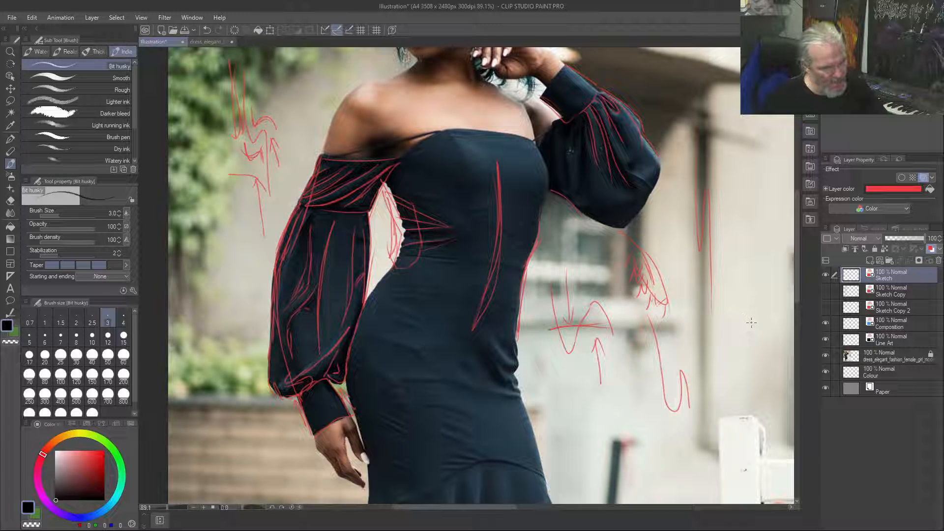
drag(756, 337, 745, 287)
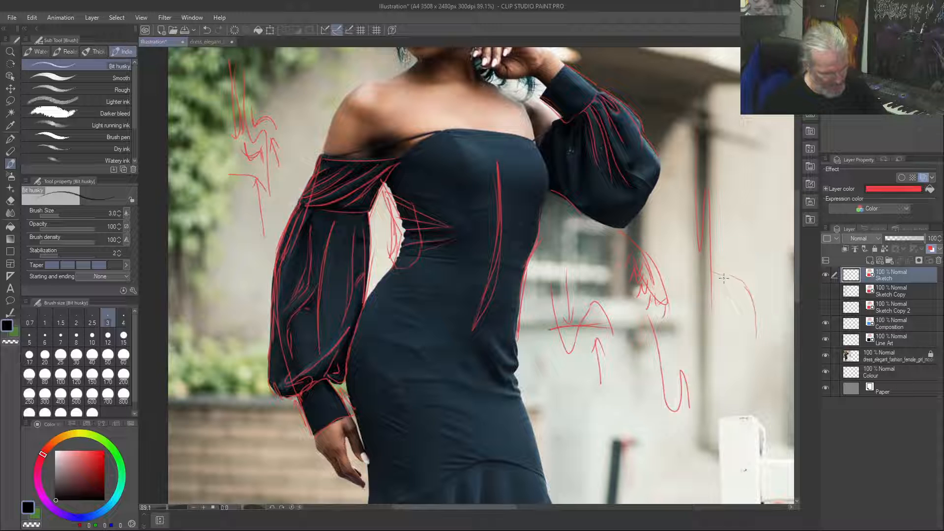
mouse_move(733, 404)
mouse_down()
mouse_move(729, 385)
mouse_move(704, 358)
mouse_move(676, 350)
mouse_move(669, 308)
mouse_up()
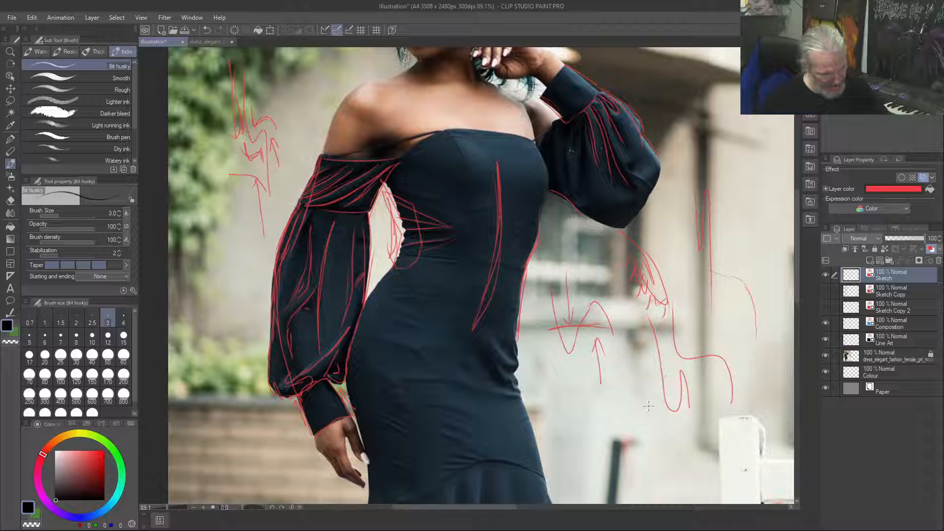
Add more stepped S-curve fold lines on the background beside the raised sleeve, linking them up to the photo's upper edge
mouse_move(672, 141)
mouse_down()
mouse_move(683, 165)
mouse_move(717, 169)
mouse_move(734, 233)
mouse_up()
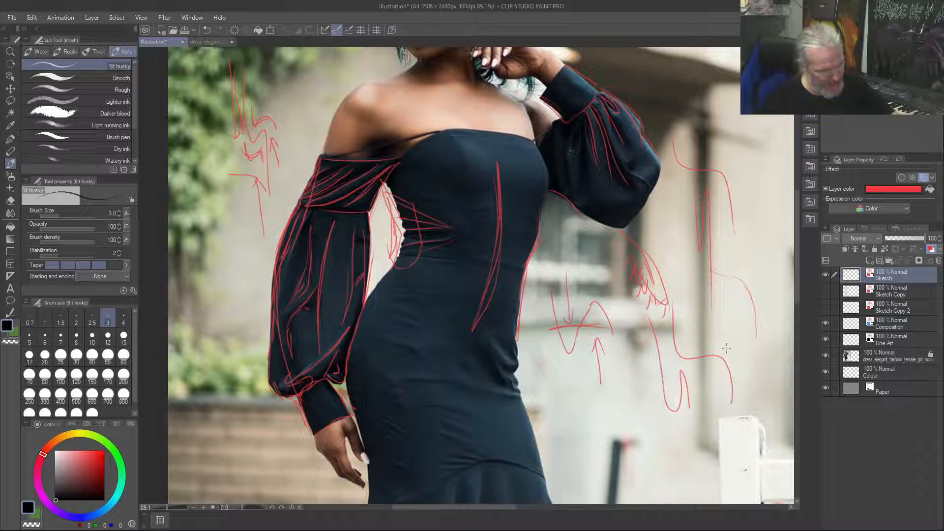
drag(662, 191, 714, 242)
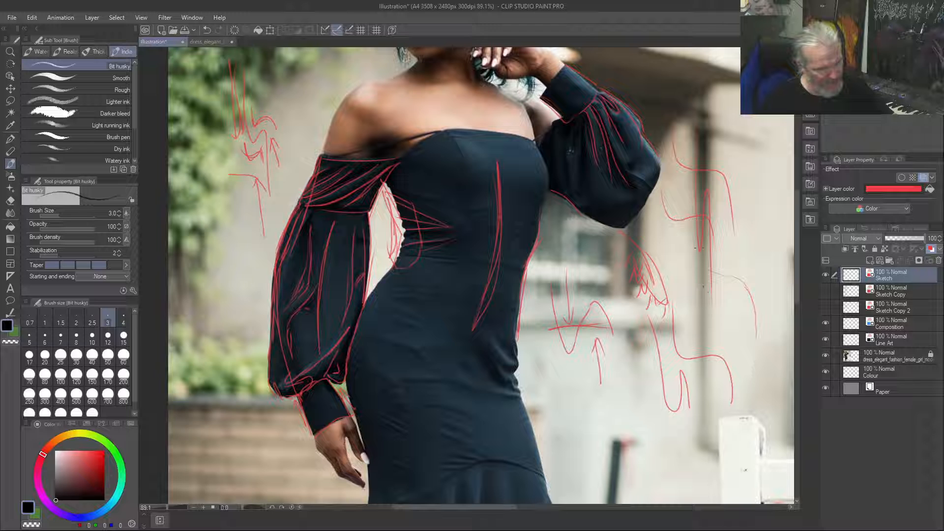
drag(718, 126, 729, 159)
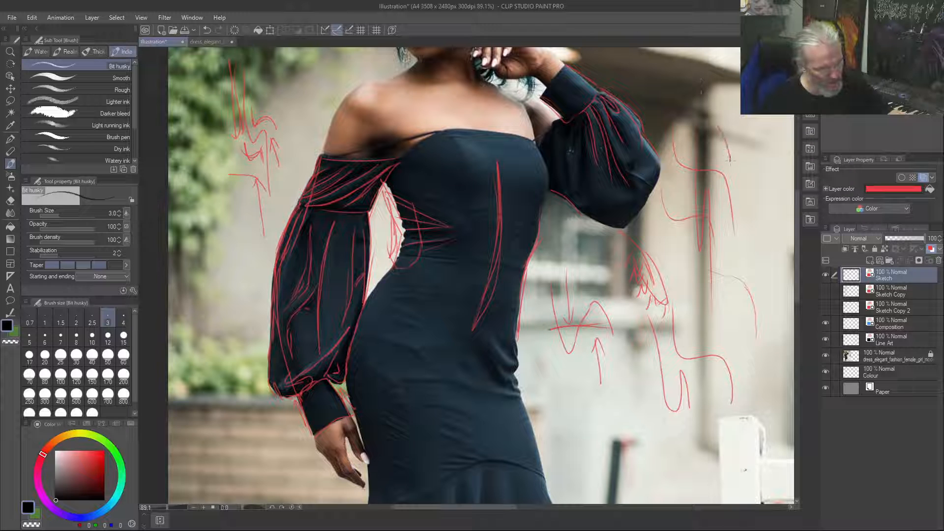
drag(696, 62, 721, 156)
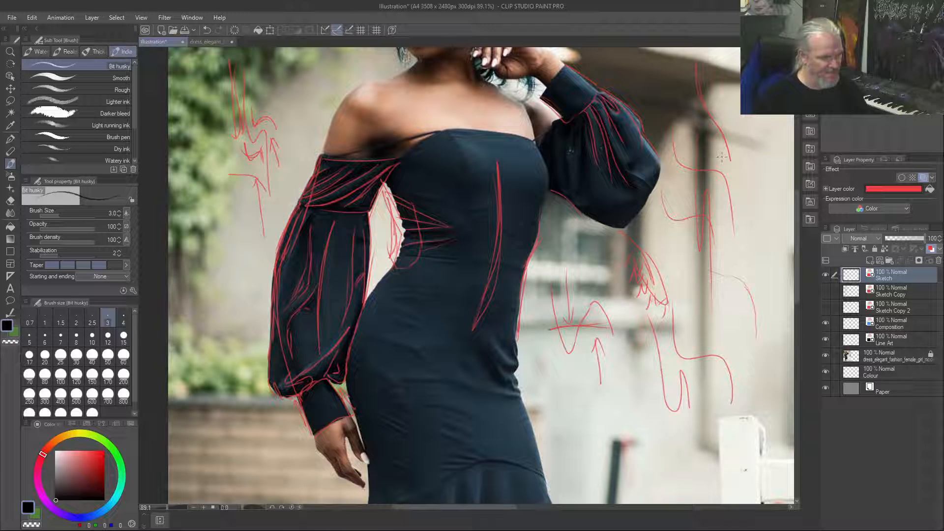
Extend the arrow diagram beside the hip with long diagonal fold lines and a short curved stroke beneath it
mouse_move(639, 430)
mouse_down()
mouse_move(638, 394)
mouse_move(639, 411)
mouse_move(575, 326)
mouse_move(629, 399)
mouse_move(571, 310)
mouse_move(574, 322)
mouse_move(581, 330)
mouse_move(573, 245)
mouse_up()
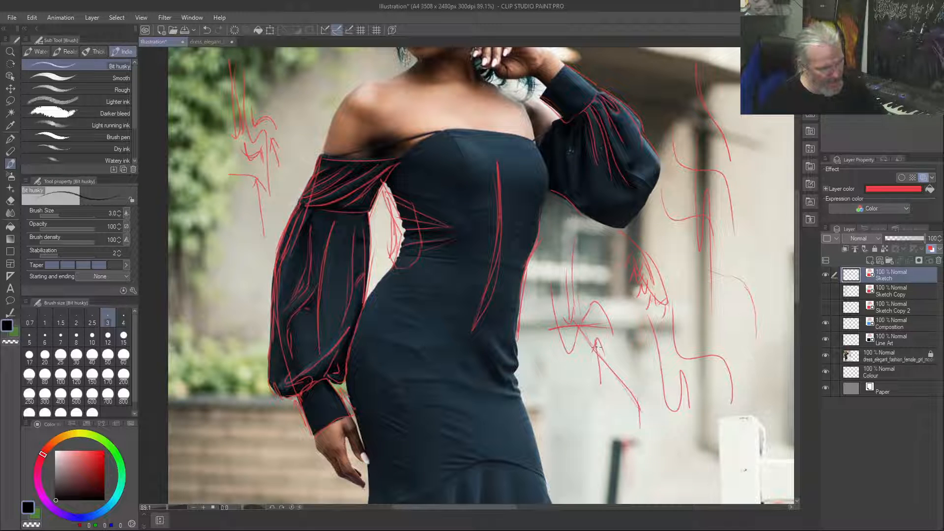
drag(591, 431, 562, 420)
mouse_move(622, 442)
mouse_down()
mouse_move(621, 417)
mouse_move(557, 375)
mouse_move(589, 268)
mouse_move(600, 384)
mouse_up()
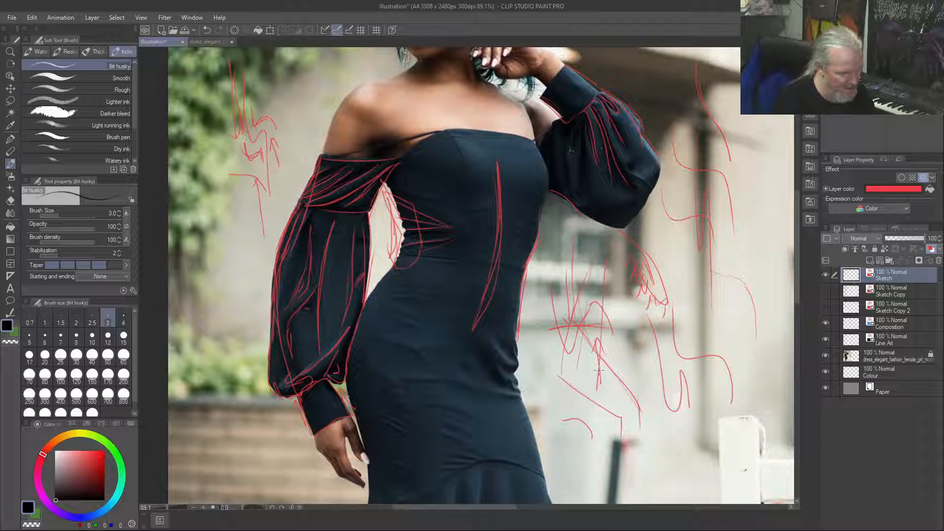
Draw the small compressed folds and the contour at the hip on the raised-arm side of the dress
drag(492, 340, 512, 362)
drag(496, 336, 516, 371)
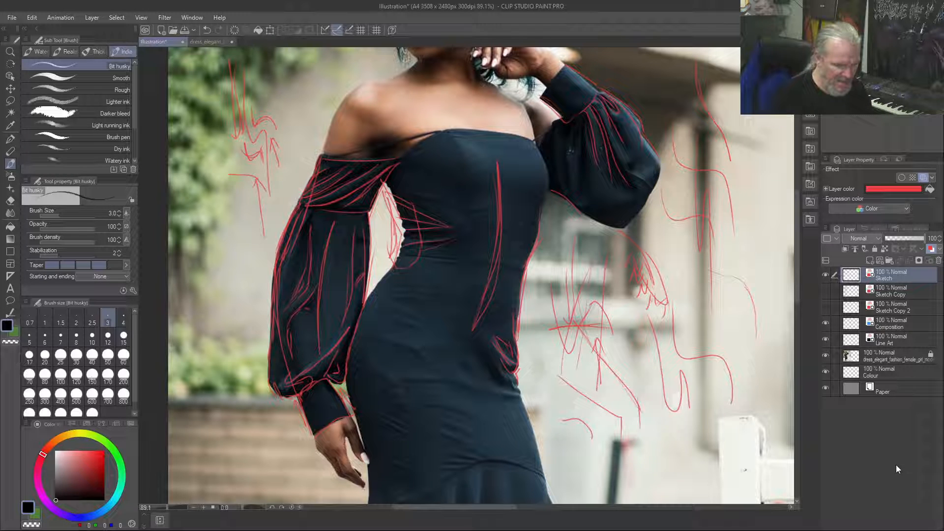
Duplicate the Sketch layer, move the copy directly below Sketch Copy 2 and hide it
right_click(910, 280)
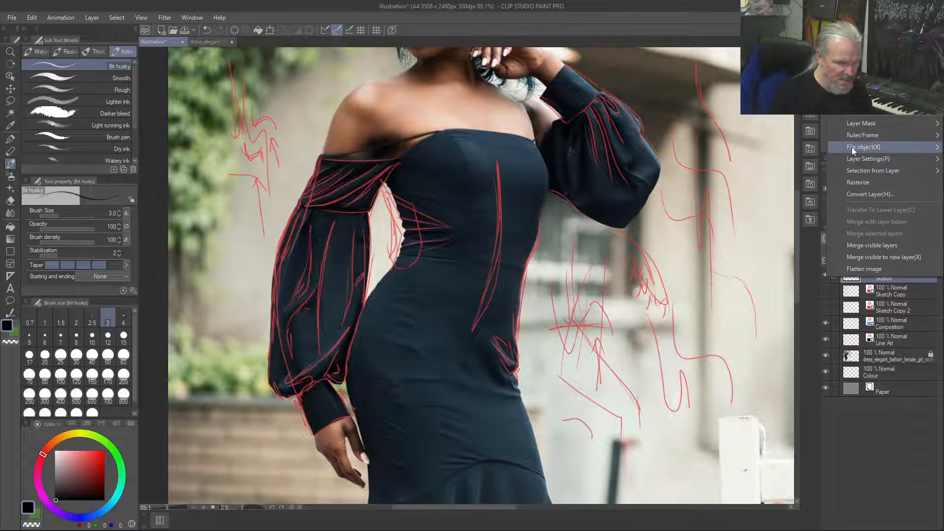
click(842, 205)
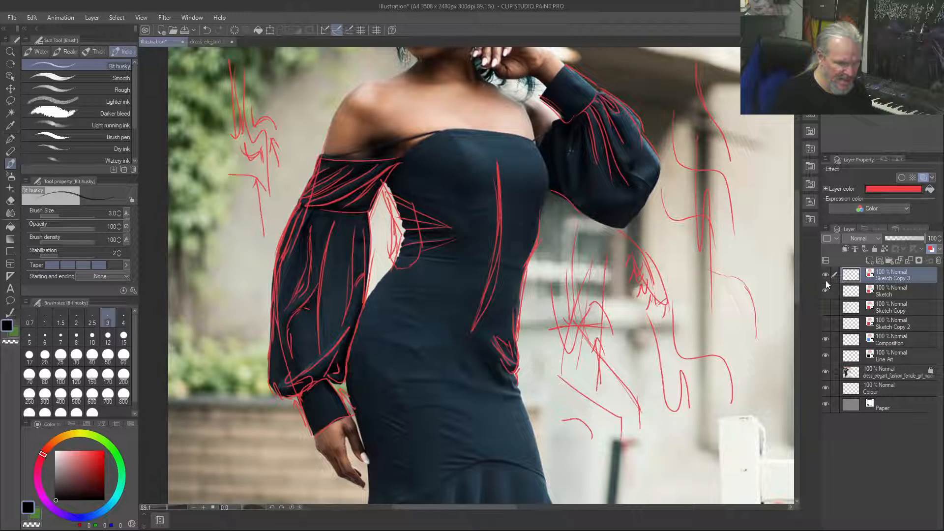
drag(878, 279, 890, 329)
click(826, 324)
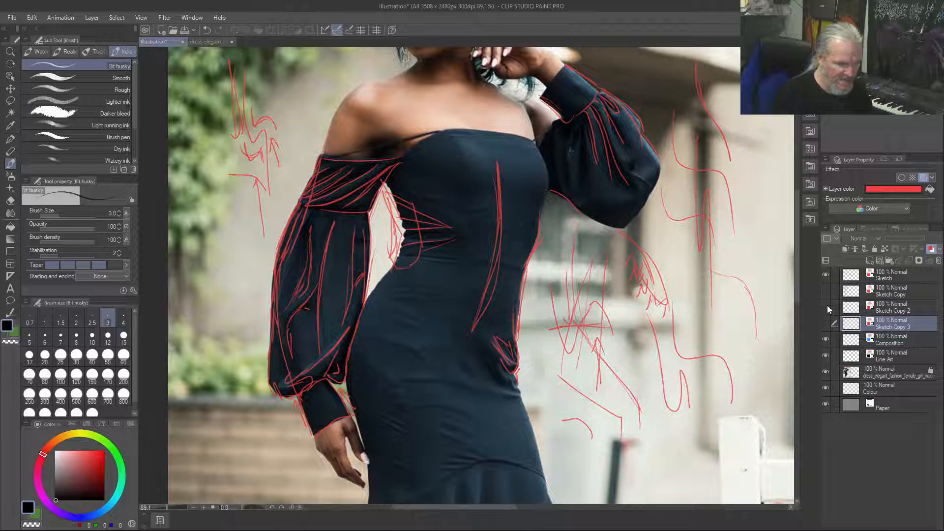
Clear the drawing from the Sketch layer and hide the fashion photo layer
click(886, 275)
key(Delete)
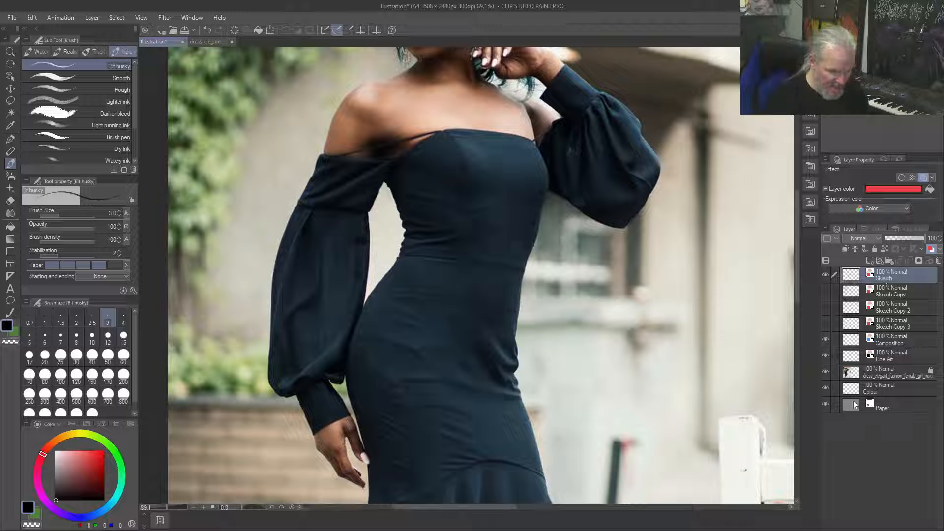
click(826, 372)
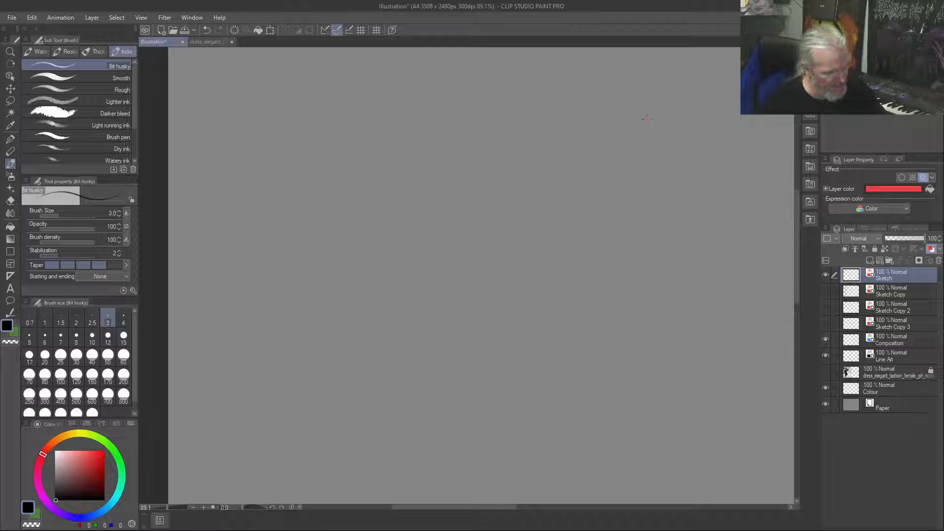
Draw a support point with long, nearly vertical fabric folds fanning down from it
drag(642, 118, 644, 118)
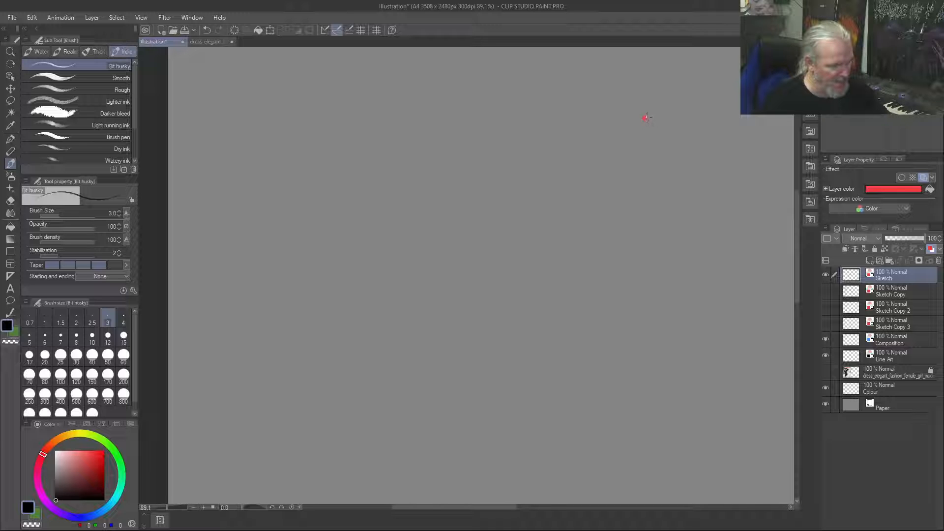
mouse_move(659, 141)
mouse_down()
mouse_move(686, 251)
mouse_move(691, 330)
mouse_up()
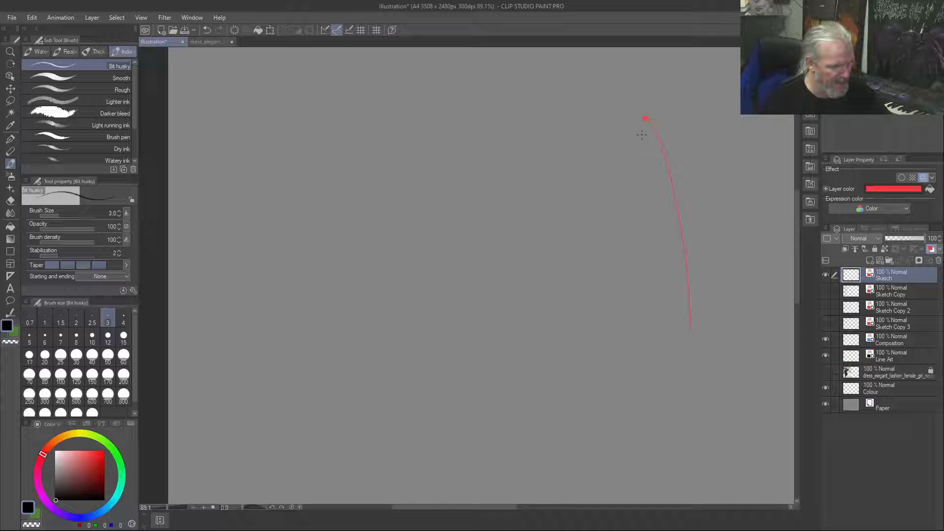
mouse_move(645, 119)
mouse_down()
mouse_move(664, 147)
mouse_move(654, 332)
mouse_up()
drag(651, 133, 668, 378)
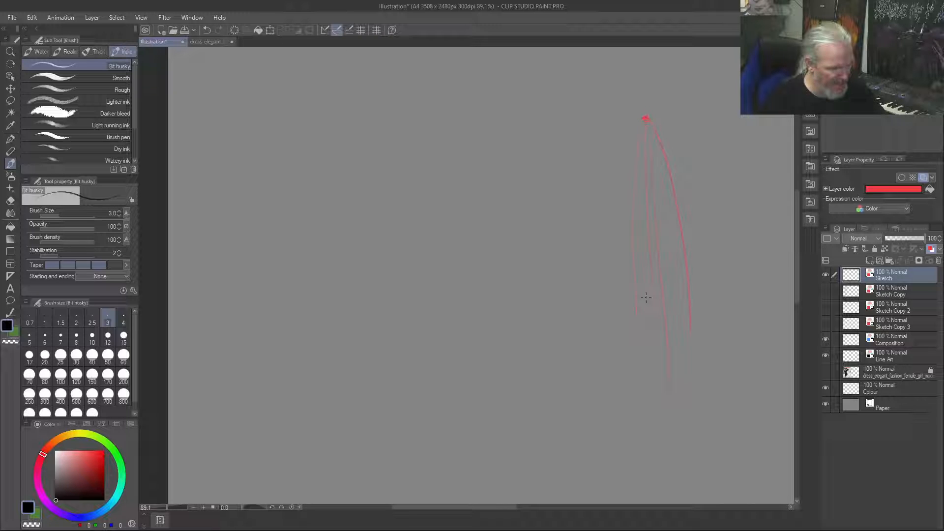
drag(654, 134, 684, 343)
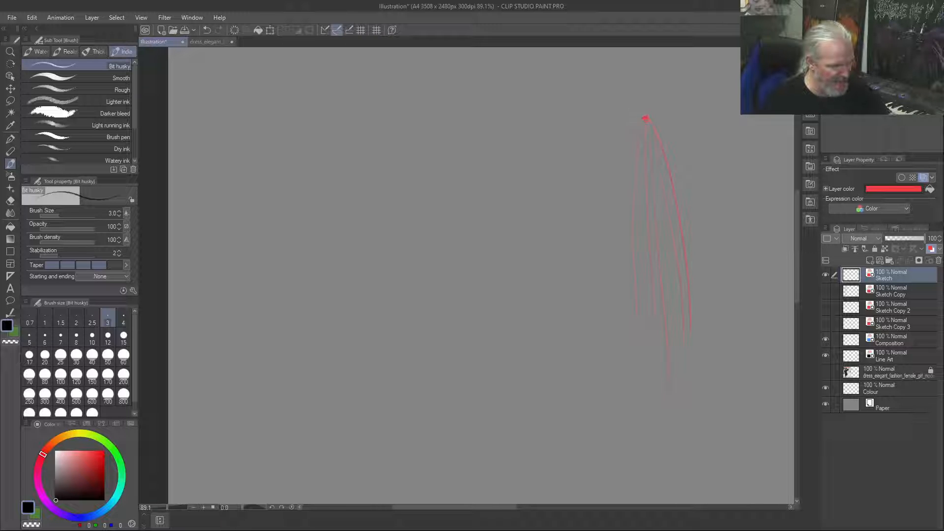
Beside the hanging folds, sketch a bent form with a small square end, curved folds along it and drapes falling from the bend
mouse_move(513, 95)
mouse_down()
mouse_move(566, 116)
mouse_move(580, 187)
mouse_up()
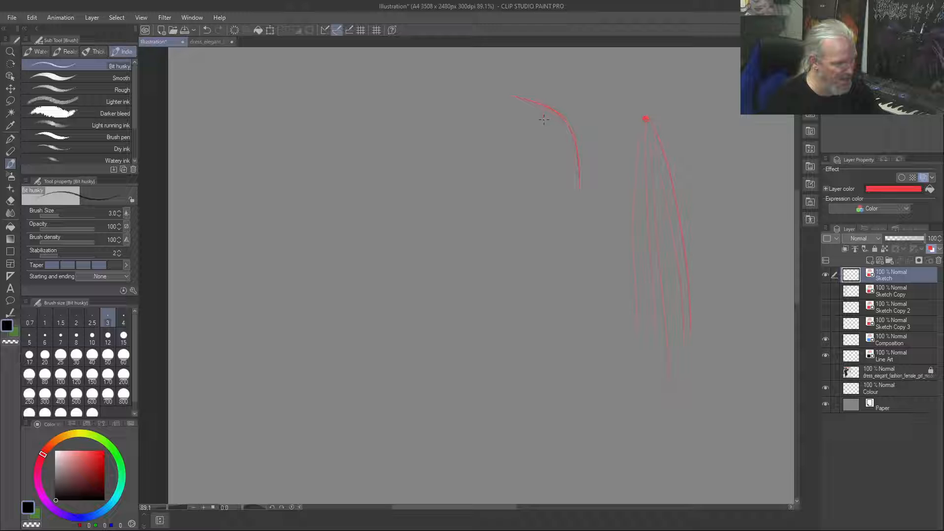
mouse_move(547, 101)
mouse_down()
mouse_move(580, 143)
mouse_move(543, 112)
mouse_up()
drag(587, 169, 597, 319)
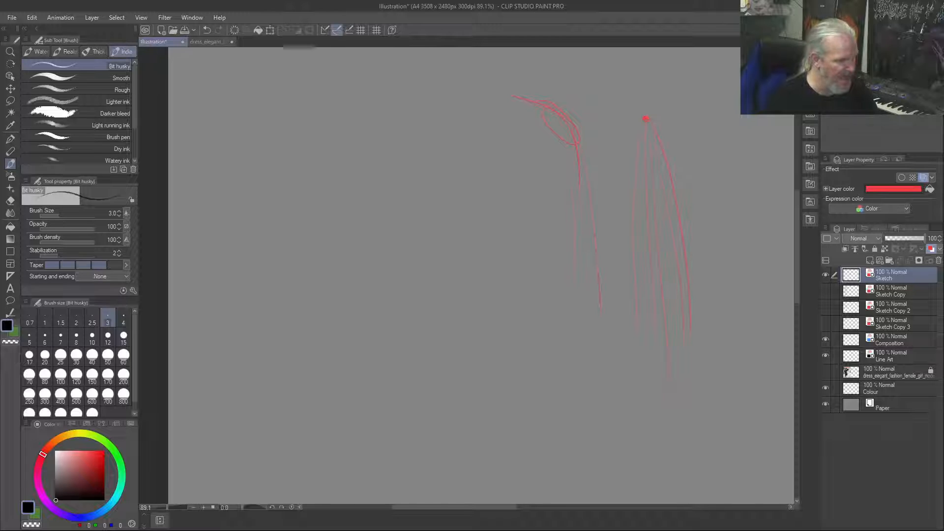
drag(503, 84, 545, 105)
drag(499, 73, 499, 88)
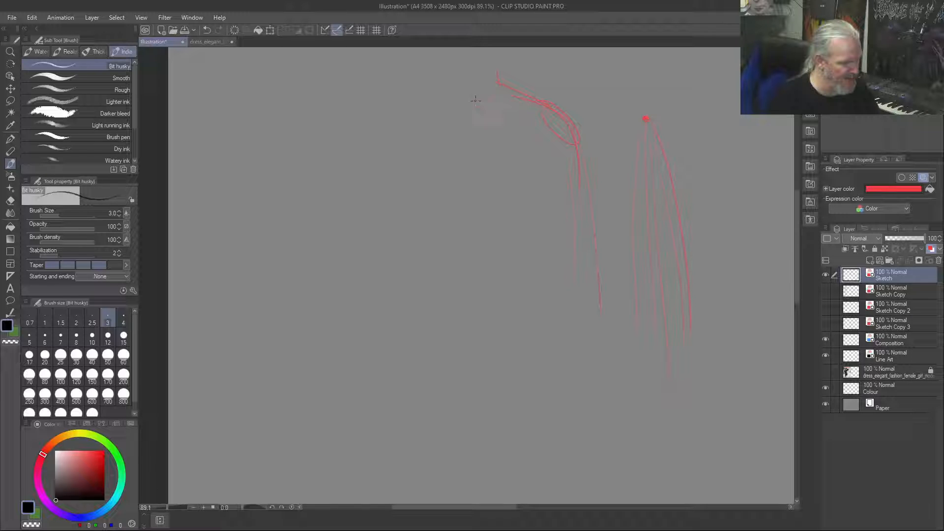
mouse_move(486, 77)
mouse_down()
mouse_move(483, 112)
mouse_move(502, 87)
mouse_move(494, 67)
mouse_move(573, 144)
mouse_up()
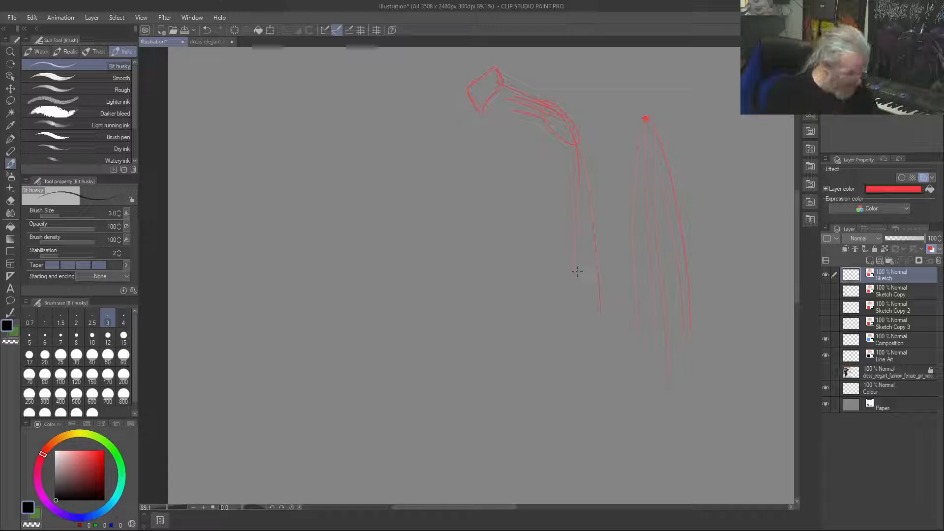
Sketch a torso's neck, shoulders and wide curved neckline, with U-shaped drape folds across the chest
mouse_move(442, 156)
mouse_down()
mouse_move(394, 131)
mouse_move(301, 152)
mouse_up()
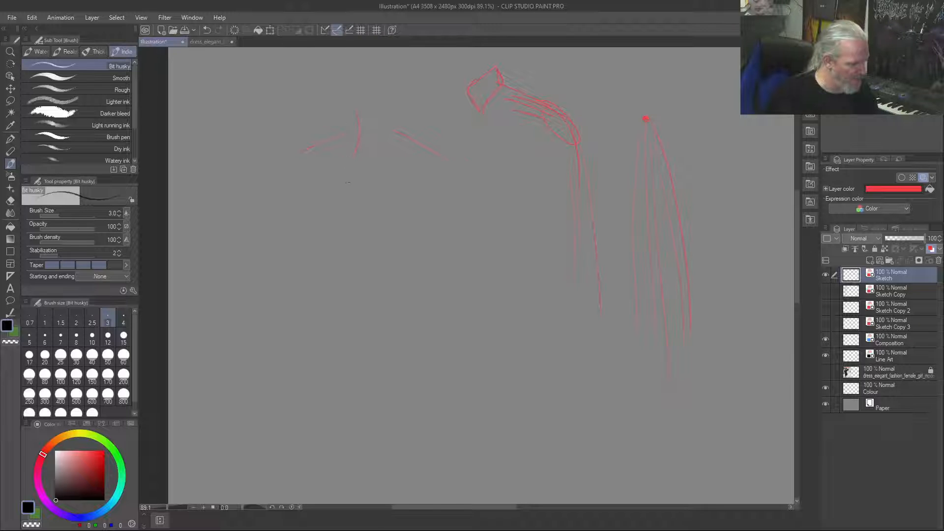
mouse_move(395, 128)
mouse_down()
mouse_move(409, 180)
mouse_move(460, 166)
mouse_up()
drag(290, 152, 379, 184)
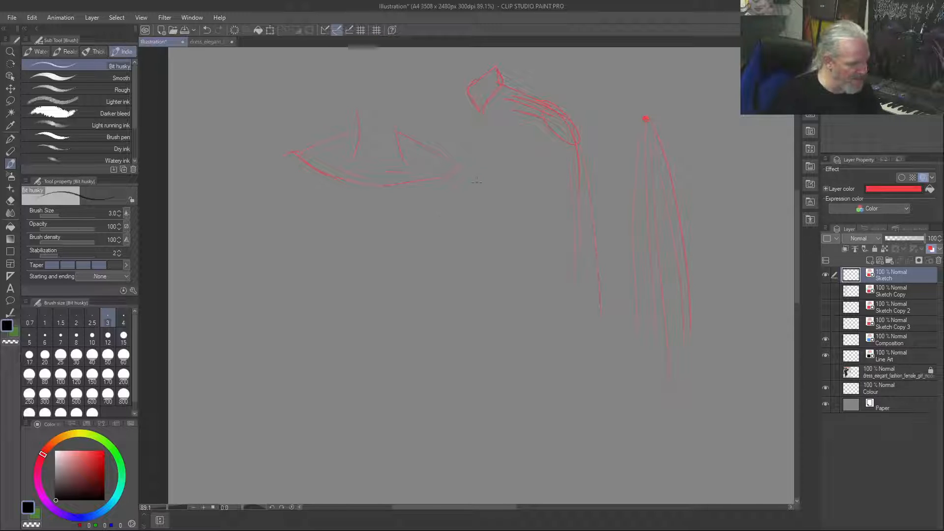
drag(488, 217, 493, 378)
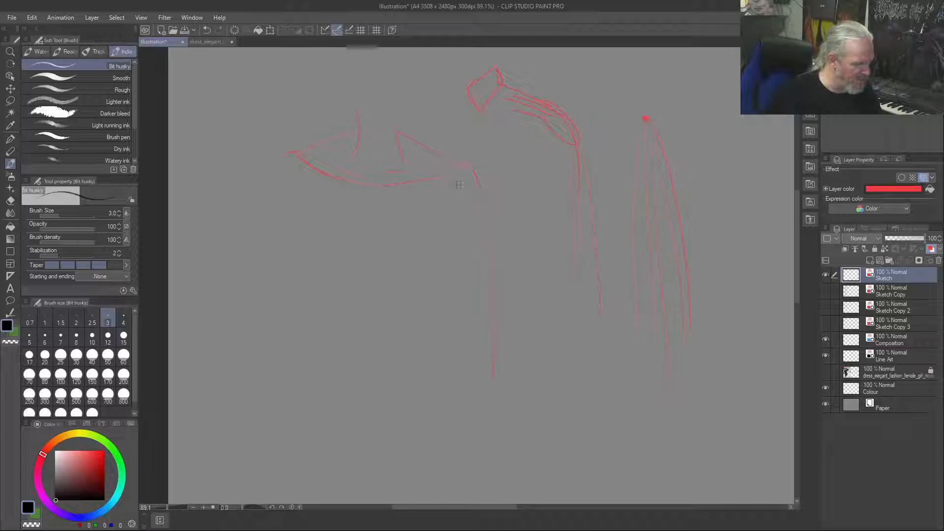
drag(448, 190, 388, 215)
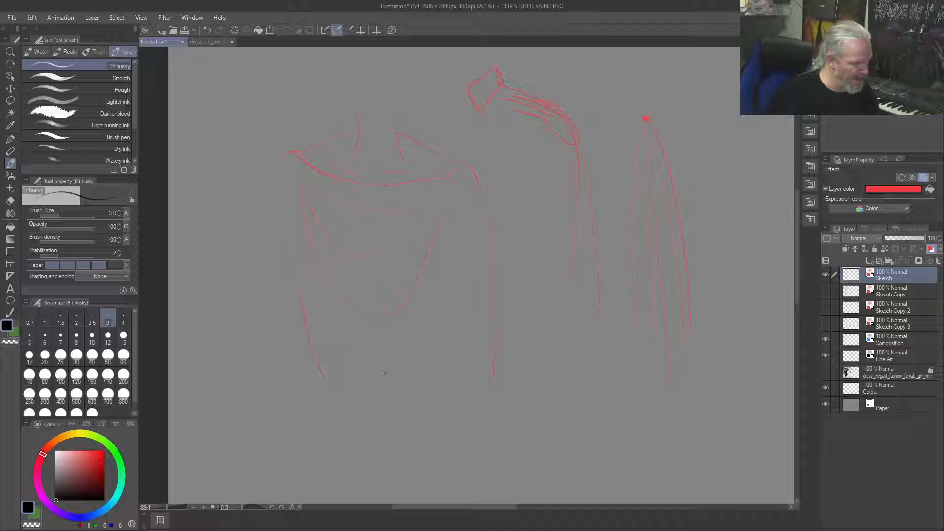
Draw the torso's outer sleeve contour and long vertical hanging folds down both sides of the chest drape
drag(256, 227, 257, 407)
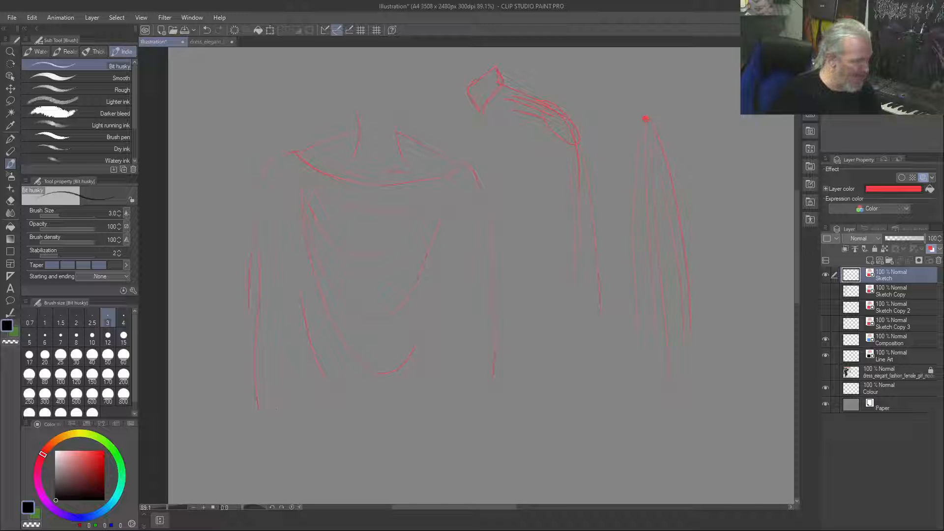
drag(271, 158, 244, 315)
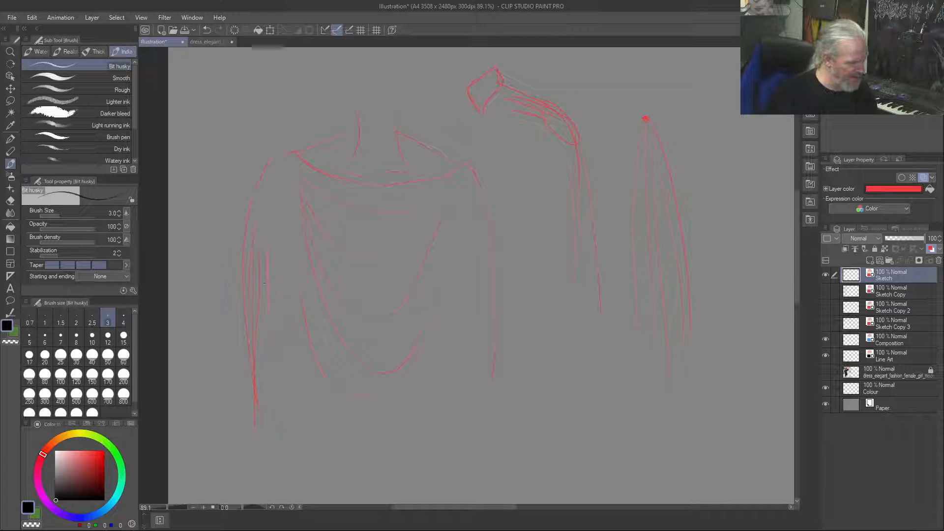
drag(270, 199, 292, 426)
drag(295, 200, 297, 286)
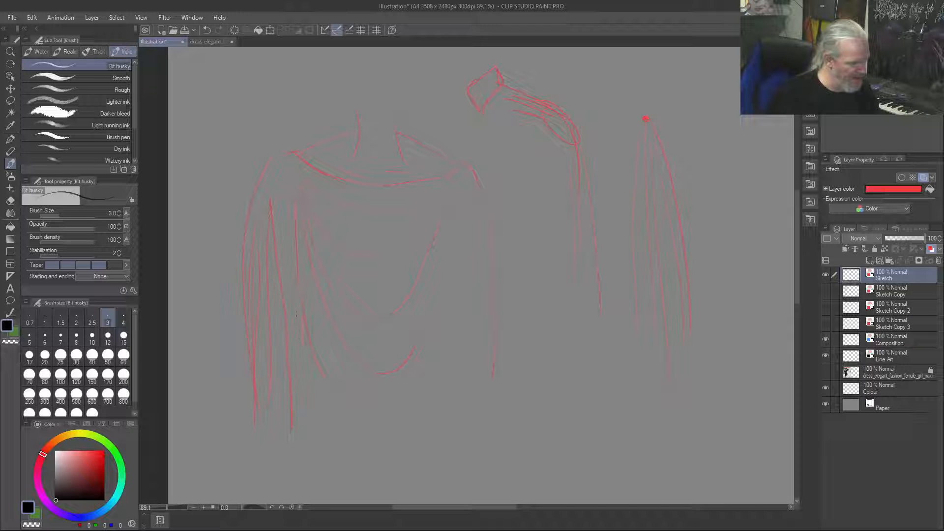
mouse_move(431, 393)
mouse_down()
mouse_move(445, 228)
mouse_move(451, 252)
mouse_up()
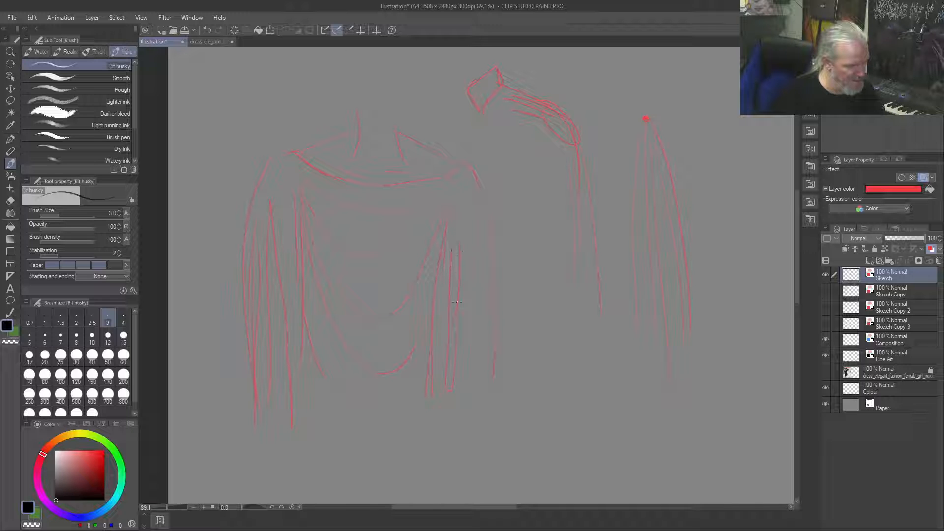
drag(460, 199, 467, 396)
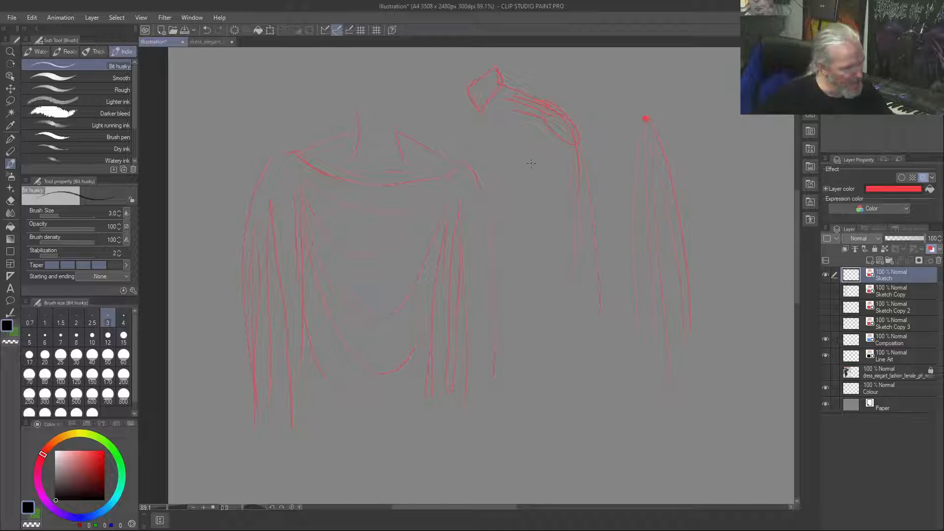
Sketch a bent arm beside the torso, with the forearm angled back down to a roughly shaped hand
mouse_move(535, 162)
mouse_down()
mouse_move(587, 218)
mouse_move(550, 285)
mouse_up()
drag(517, 319, 526, 307)
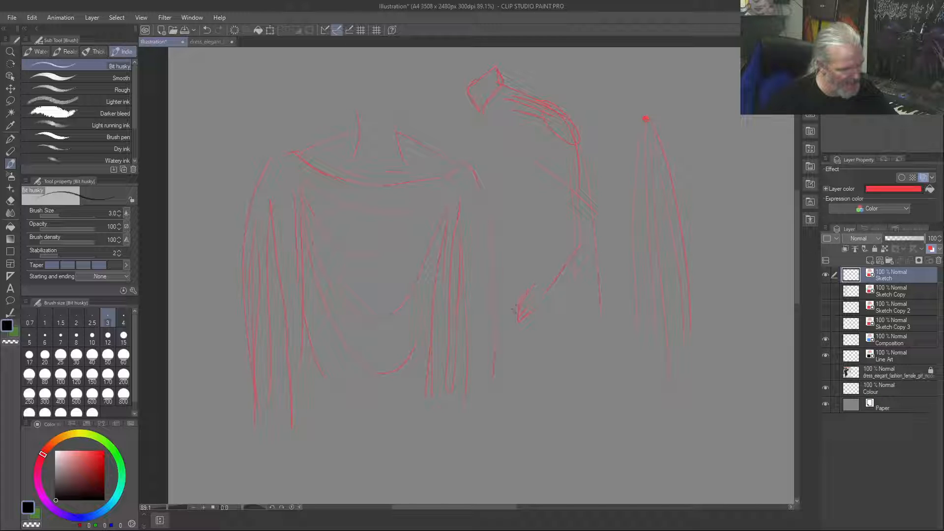
drag(533, 317, 523, 327)
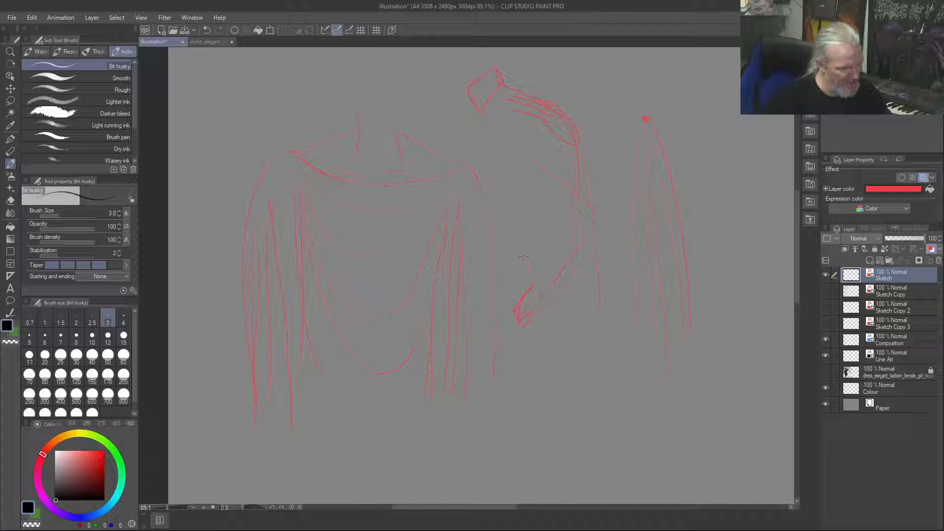
mouse_move(520, 294)
mouse_down()
mouse_move(515, 305)
mouse_move(508, 299)
mouse_move(519, 325)
mouse_move(504, 303)
mouse_up()
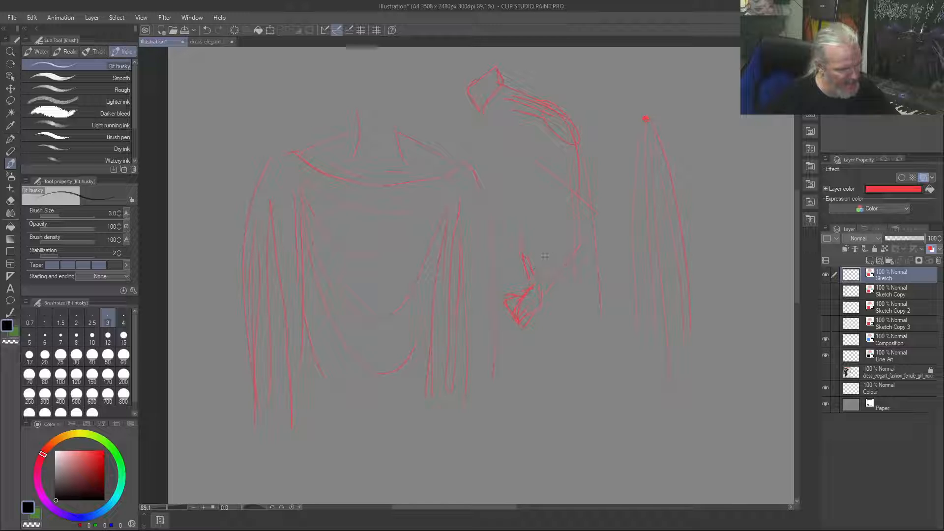
drag(533, 282, 573, 222)
drag(548, 290, 592, 233)
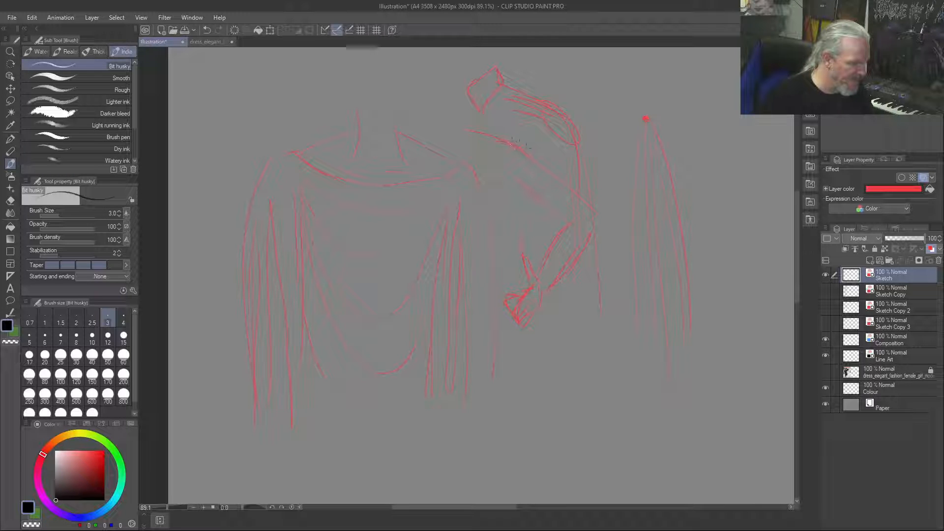
Draw the sleeve contour around the bent arm, with compressed folds at the elbow and along the forearm
drag(497, 136, 606, 221)
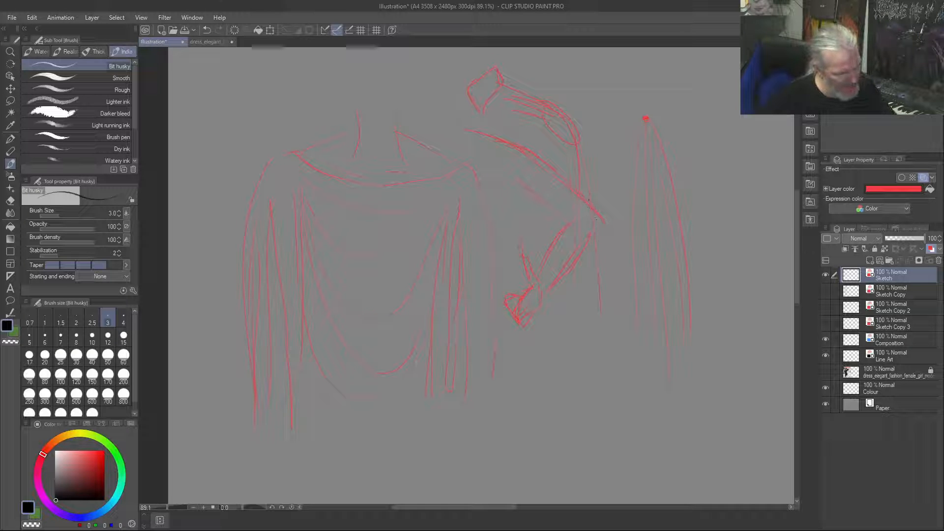
mouse_move(603, 222)
mouse_down()
mouse_move(572, 263)
mouse_move(561, 261)
mouse_up()
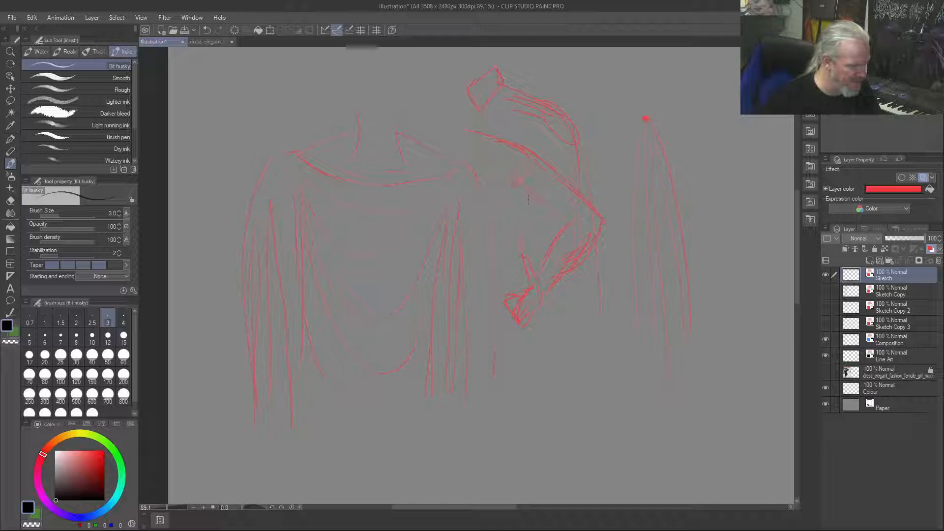
drag(514, 189, 524, 201)
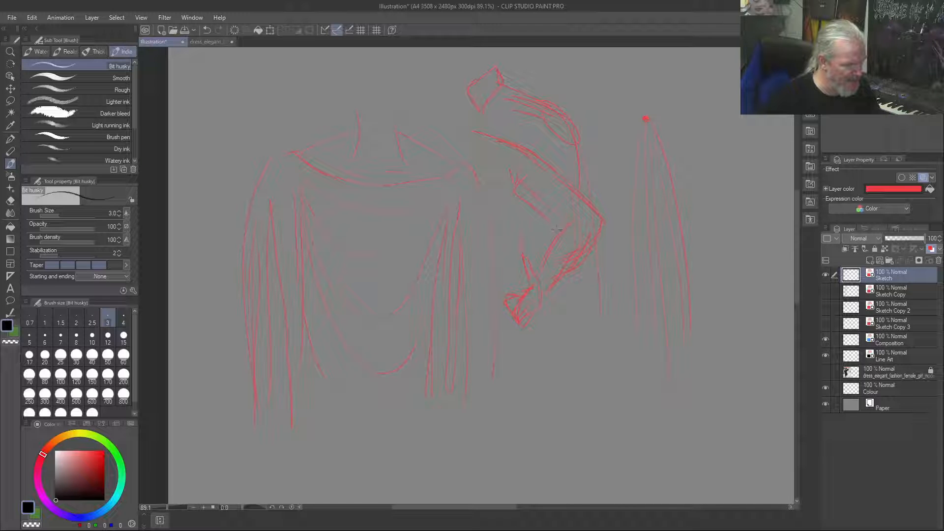
drag(564, 225, 581, 224)
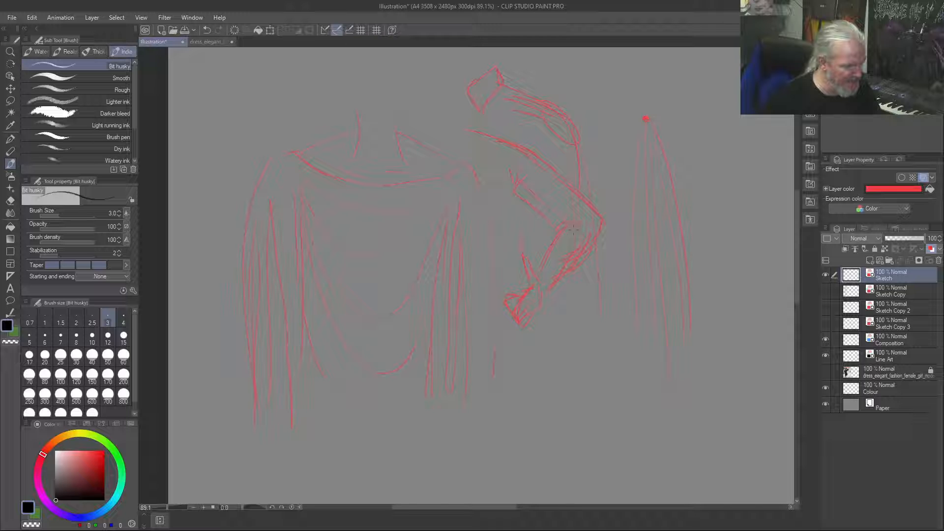
mouse_move(558, 230)
mouse_down()
mouse_move(538, 283)
mouse_move(540, 318)
mouse_move(549, 292)
mouse_move(568, 279)
mouse_up()
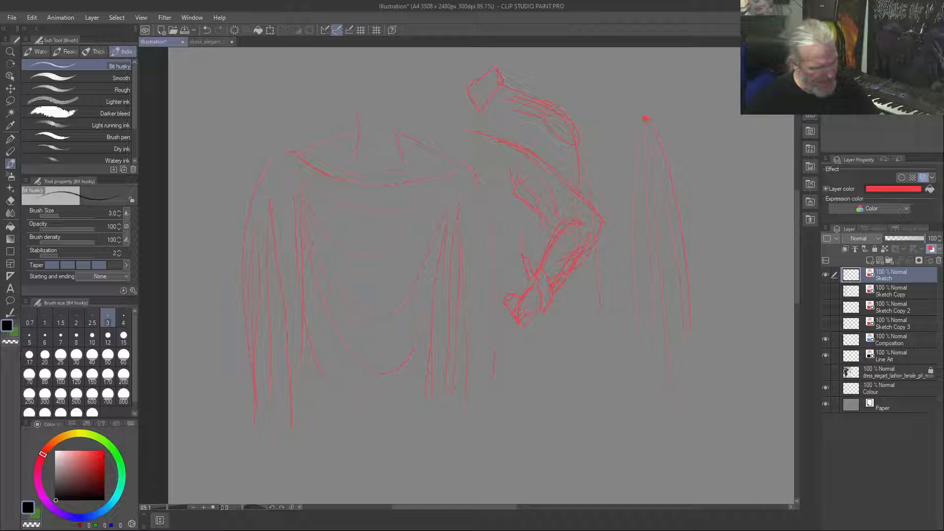
Extend the hanging drape with more folds beside it, sagging curves to a second support point and vertical folds below that point
drag(740, 101, 703, 126)
drag(645, 118, 559, 93)
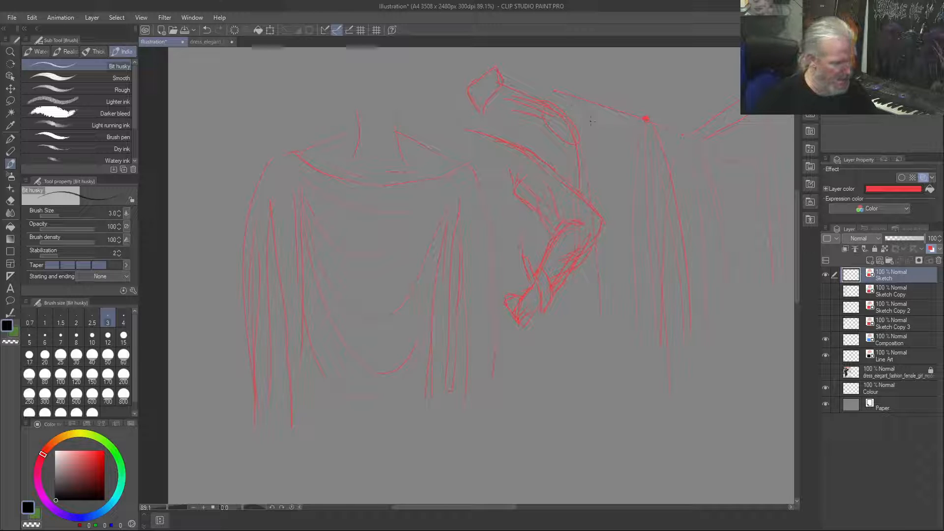
drag(583, 165, 621, 176)
drag(554, 98, 630, 130)
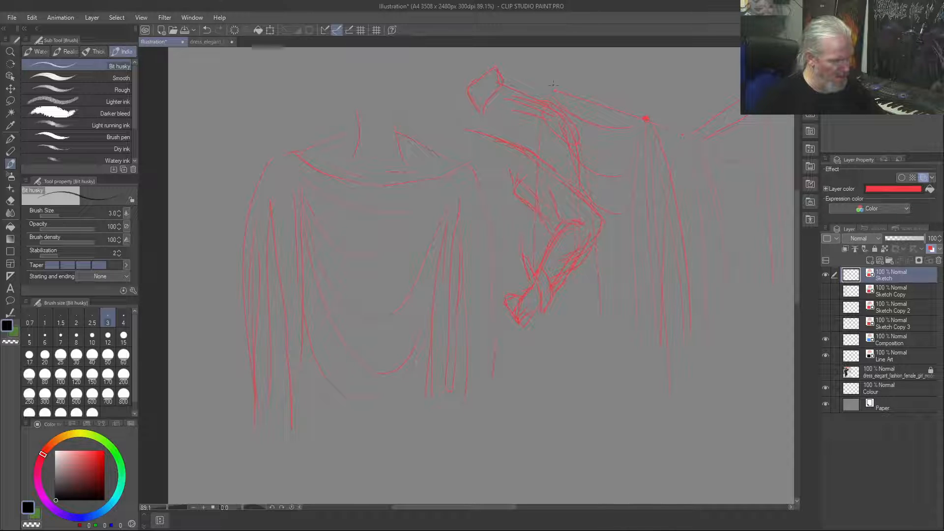
drag(531, 120, 525, 251)
drag(546, 110, 553, 278)
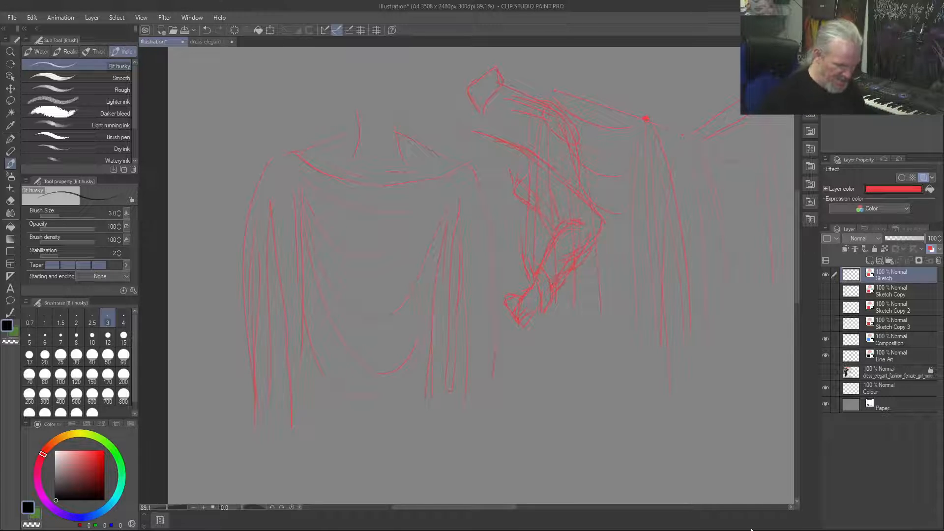
Duplicate the Sketch layer, move the copy directly below Sketch Copy 3 and hide it
right_click(892, 276)
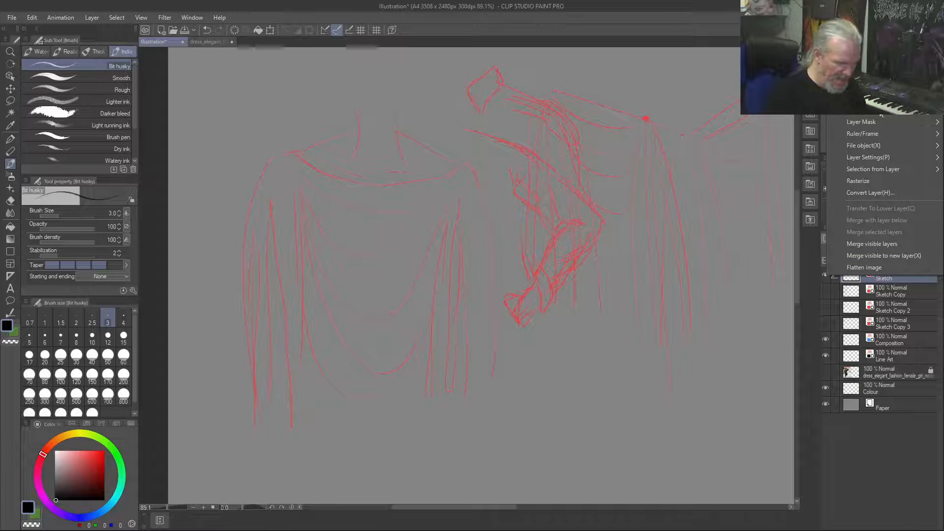
click(873, 74)
drag(890, 274, 891, 350)
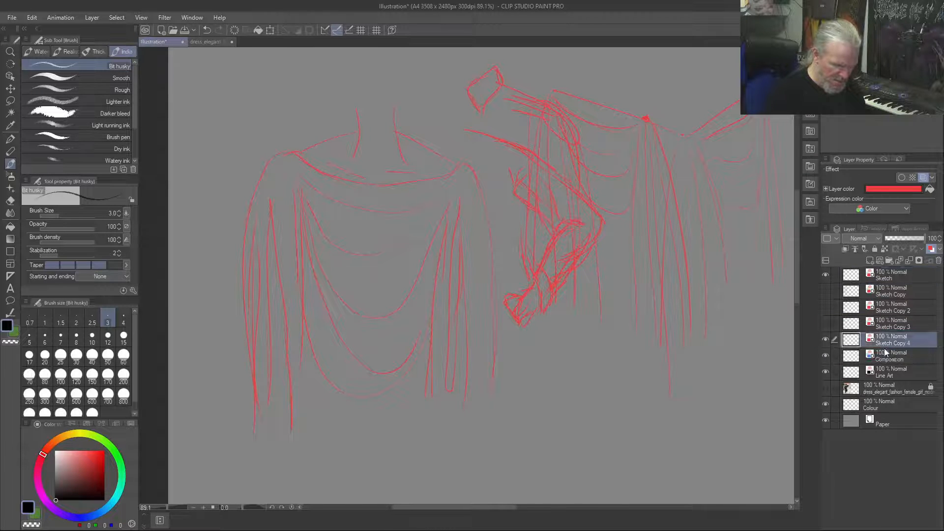
click(825, 340)
Clear the Sketch layer and sketch a rough neck side with shoulder and collarbone lines near the upper edge of the page
click(892, 275)
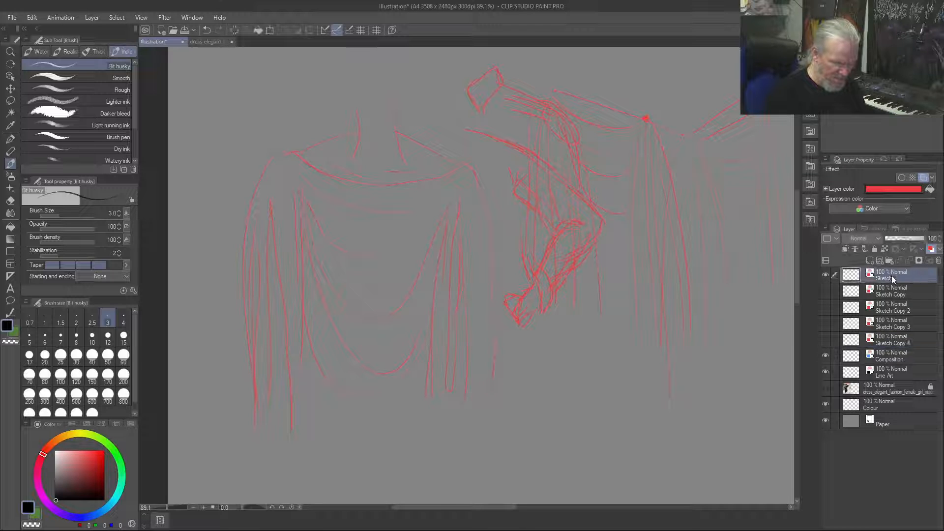
key(Delete)
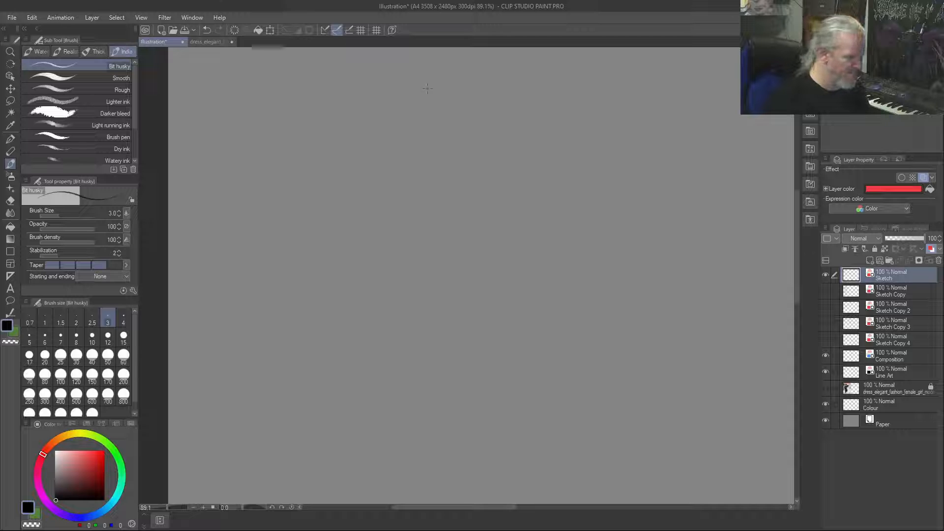
mouse_move(427, 89)
mouse_down()
mouse_move(378, 105)
mouse_move(440, 125)
mouse_move(434, 79)
mouse_move(426, 113)
mouse_up()
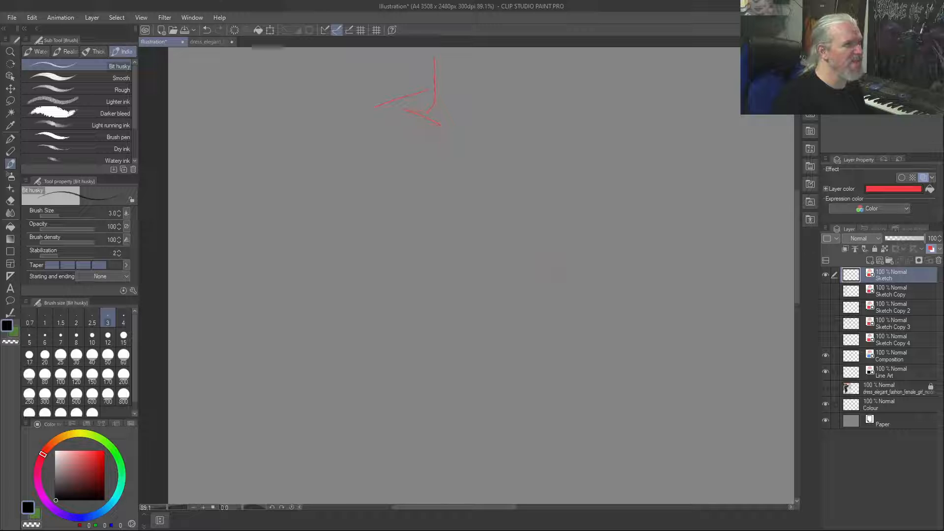
Open the checked-suit fashion photo, enlarge the upper body and set the drawing colour to bright red
double_click(509, 132)
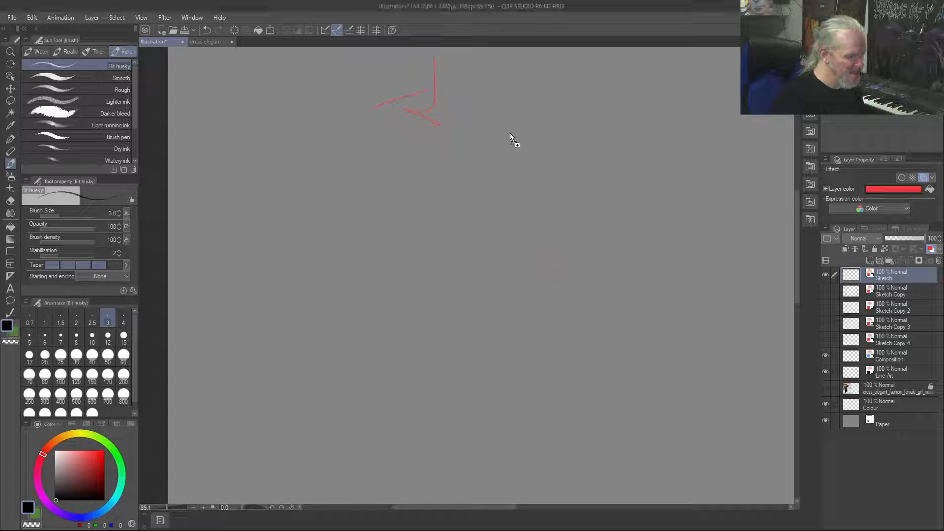
scroll(466, 148, up, 5)
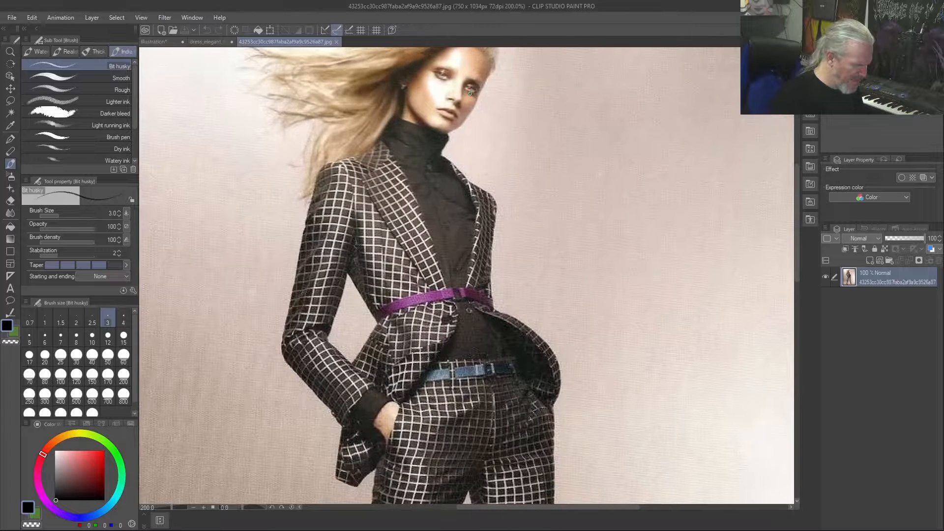
drag(404, 95, 384, 145)
key(ctrl+z)
drag(95, 466, 123, 432)
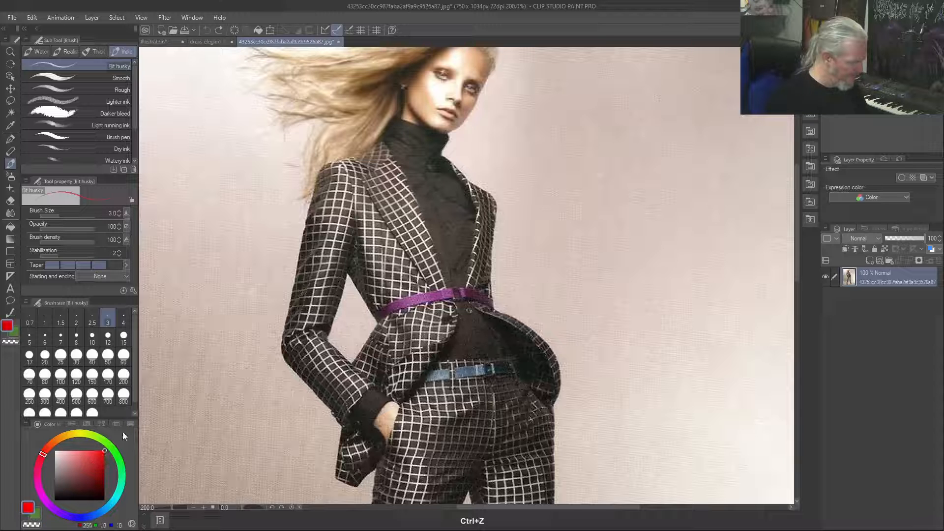
Trace the neck muscles, shoulder slope and turtleneck collar in red over the checked-suit photo
drag(404, 105, 404, 99)
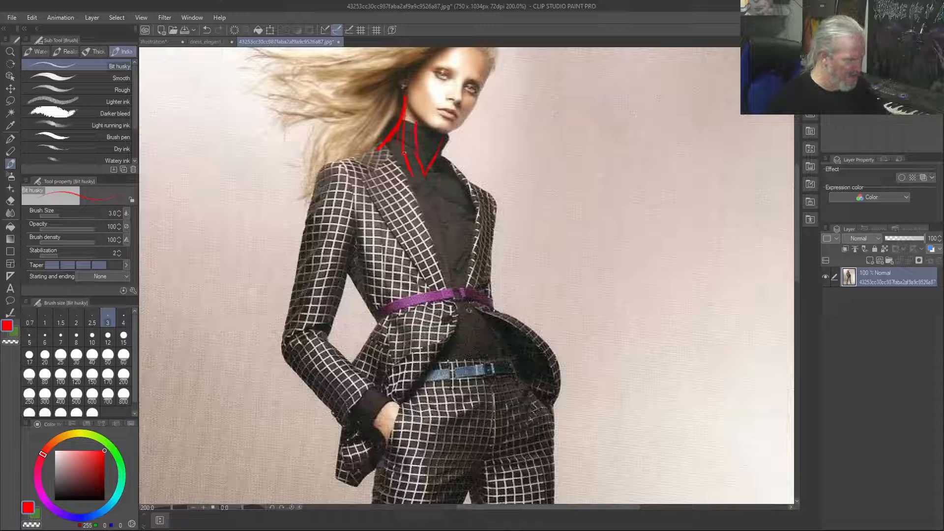
drag(377, 150, 338, 165)
mouse_move(441, 139)
mouse_down()
mouse_move(444, 161)
mouse_move(445, 141)
mouse_up()
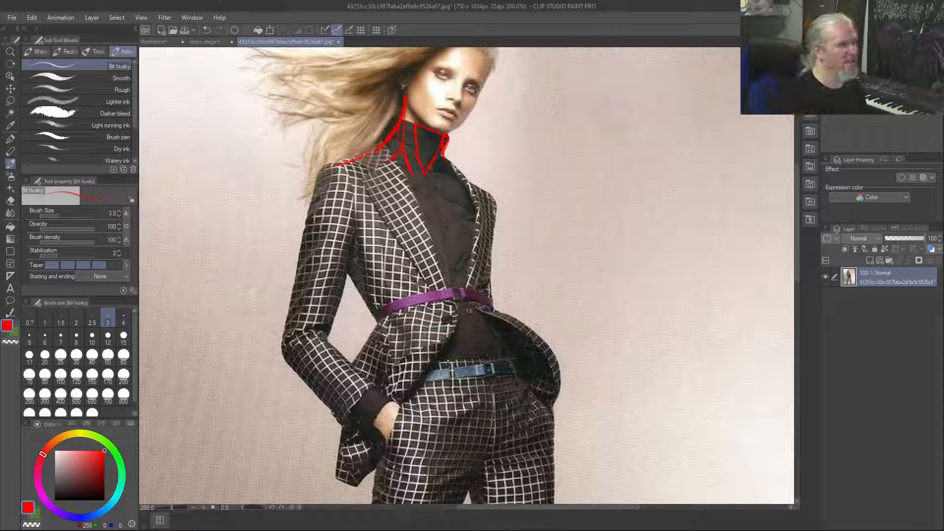
Open the red T-shirt photo and trace the jawline, both sides of the neck and the neck muscles in red
drag(487, 76, 532, 201)
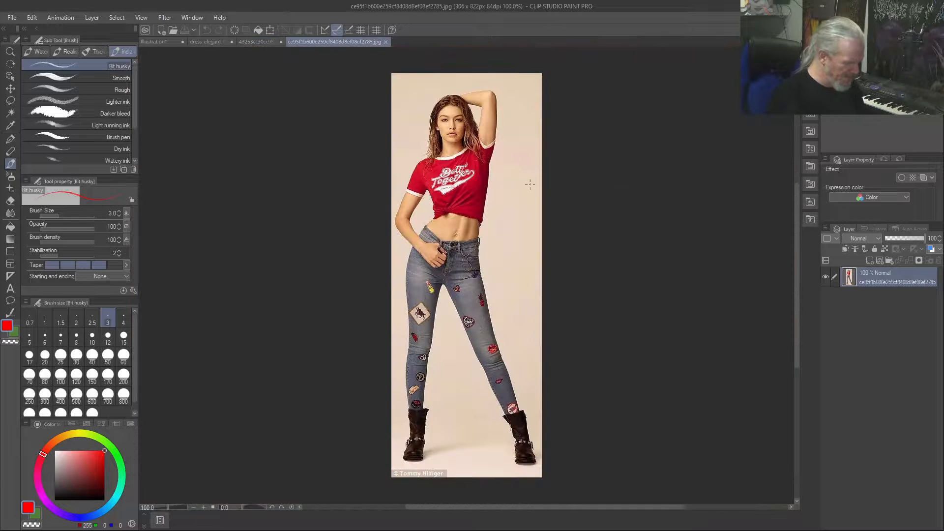
scroll(531, 183, up, 5)
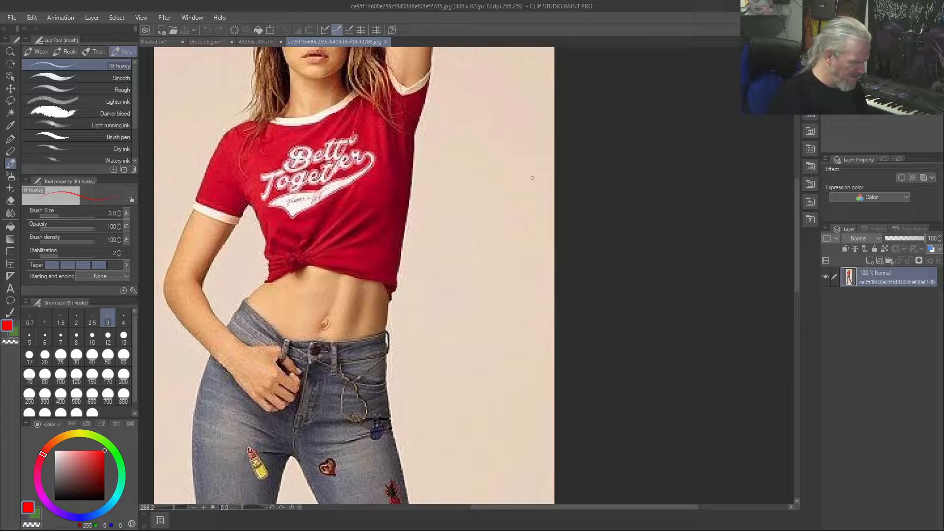
drag(797, 220, 788, 163)
drag(286, 308, 281, 364)
mouse_move(340, 312)
mouse_down()
mouse_move(352, 367)
mouse_move(344, 351)
mouse_move(309, 364)
mouse_up()
mouse_move(281, 301)
mouse_down()
mouse_move(340, 320)
mouse_move(338, 307)
mouse_move(316, 323)
mouse_move(281, 299)
mouse_up()
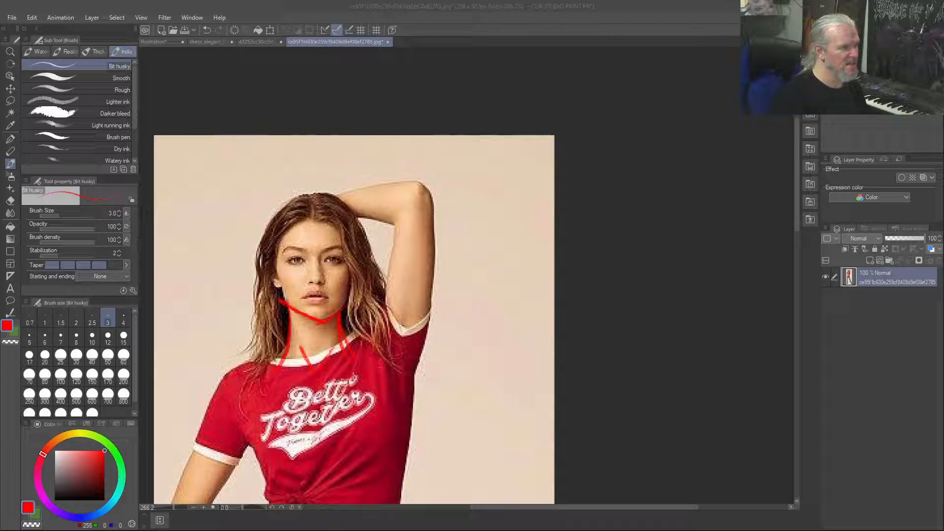
Open the FridaHM3 photo and trace both sides of the neck down to the collarbones in red
drag(566, 1, 534, 191)
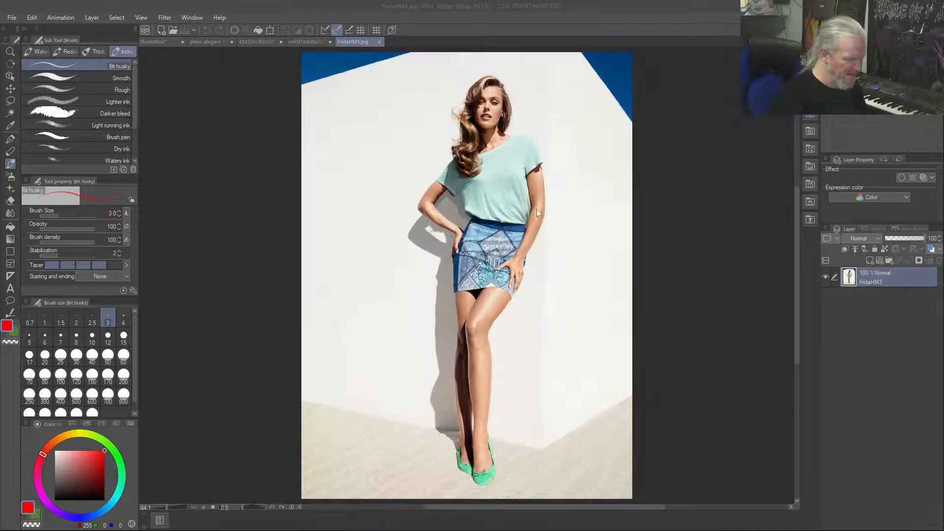
scroll(525, 184, up, 5)
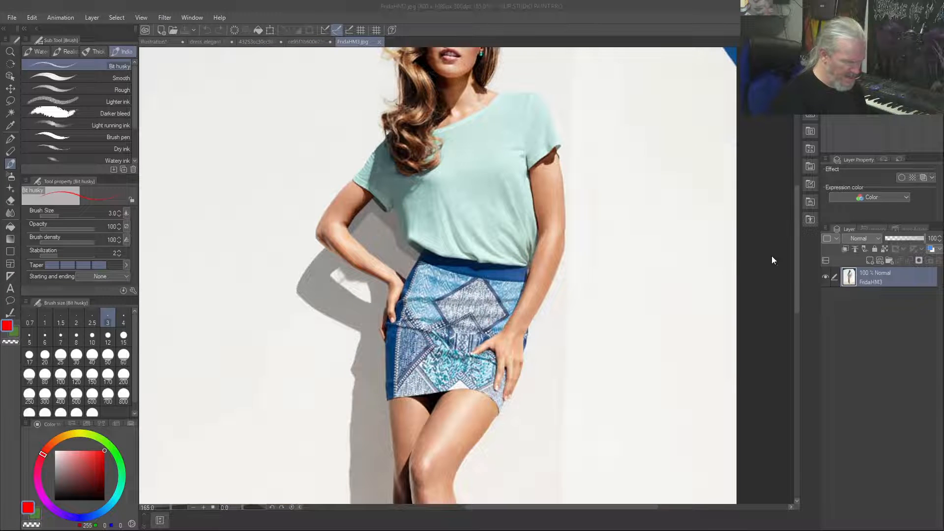
drag(797, 242, 780, 264)
mouse_move(473, 221)
mouse_down()
mouse_move(483, 242)
mouse_move(507, 249)
mouse_move(476, 241)
mouse_up()
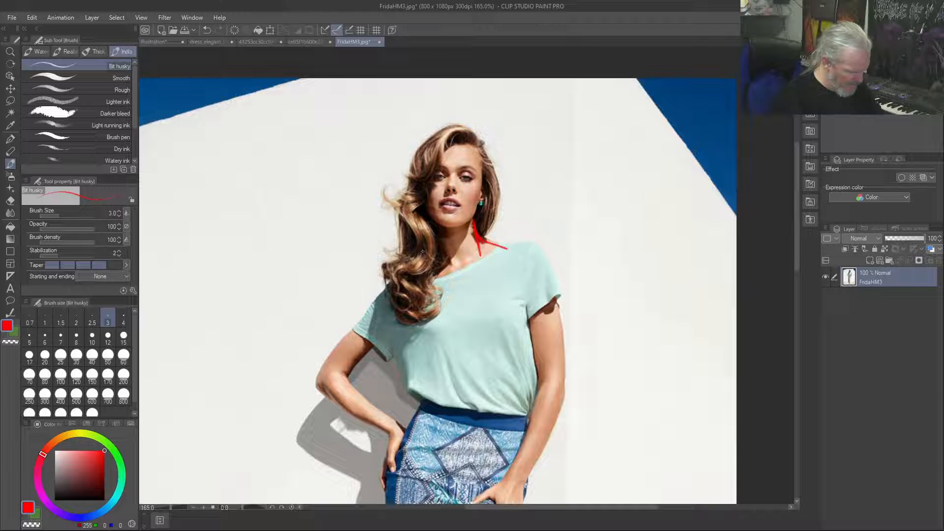
drag(435, 232, 432, 218)
mouse_move(452, 266)
mouse_down()
mouse_move(501, 254)
mouse_move(474, 263)
mouse_up()
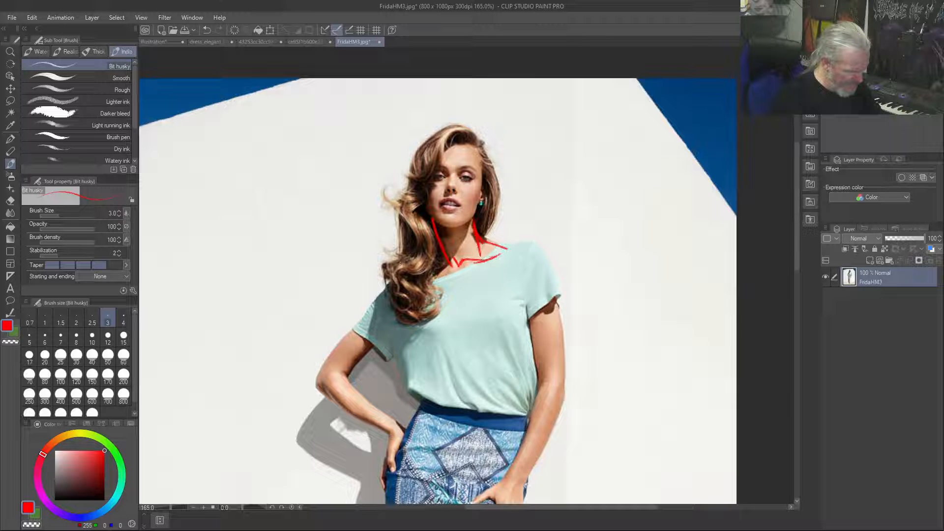
Extend the collarbone and shoulder lines to both sides, continuing one over the shoulder to the sleeve edge of the bent arm
drag(428, 268, 417, 272)
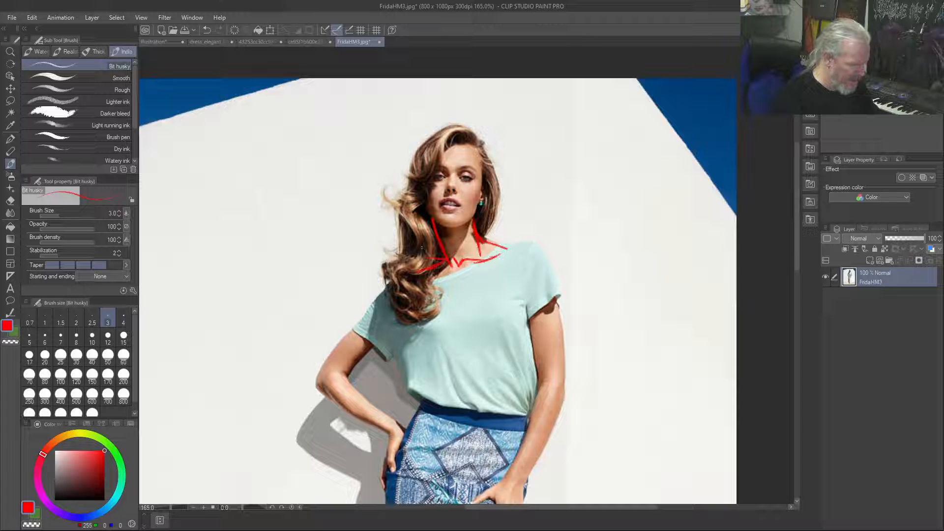
mouse_move(485, 239)
mouse_down()
mouse_move(531, 243)
mouse_move(485, 248)
mouse_move(513, 246)
mouse_up()
mouse_move(458, 264)
mouse_down()
mouse_move(460, 277)
mouse_move(503, 253)
mouse_up()
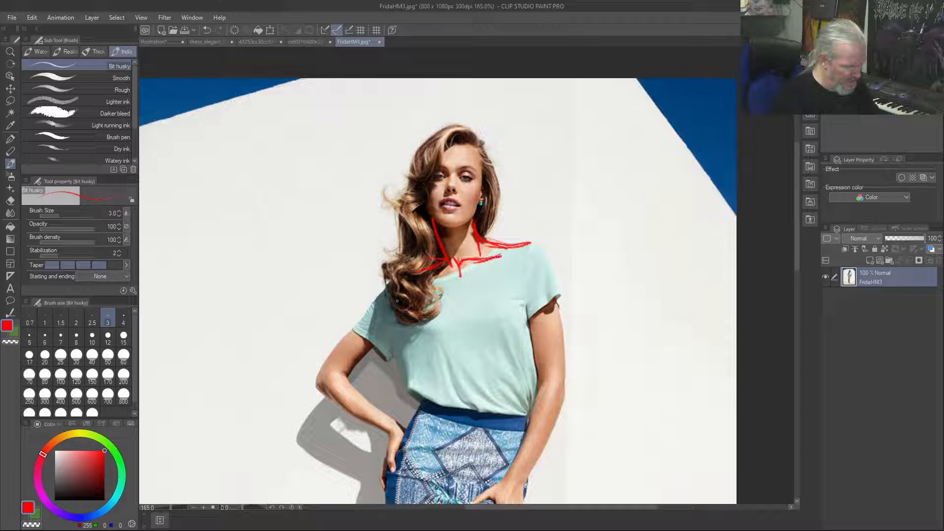
drag(425, 258, 357, 328)
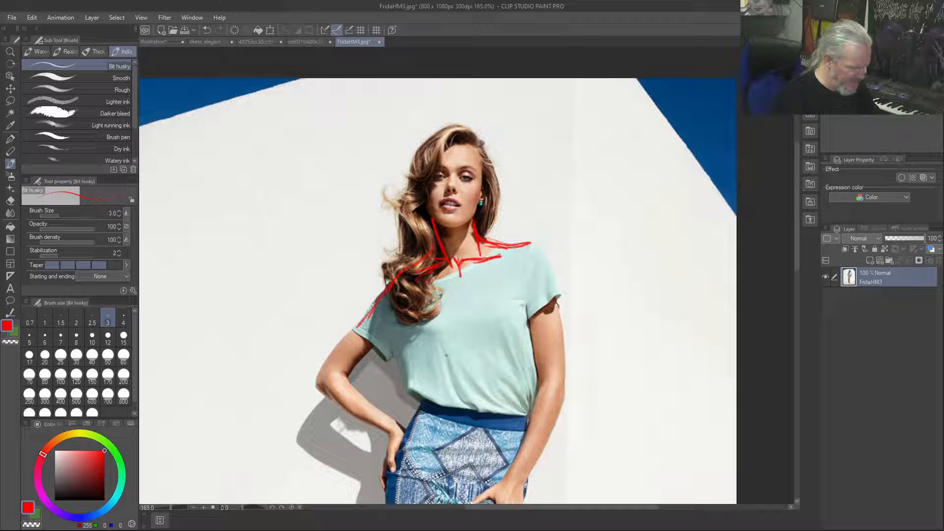
Construct the torso over the blouse with a chest curve, both body sides, a waist ellipse and a vertical centre line
mouse_move(494, 313)
mouse_down()
mouse_move(435, 332)
mouse_move(468, 316)
mouse_move(423, 353)
mouse_move(426, 395)
mouse_up()
mouse_move(419, 327)
mouse_down()
mouse_move(430, 392)
mouse_move(406, 438)
mouse_up()
drag(422, 406, 393, 471)
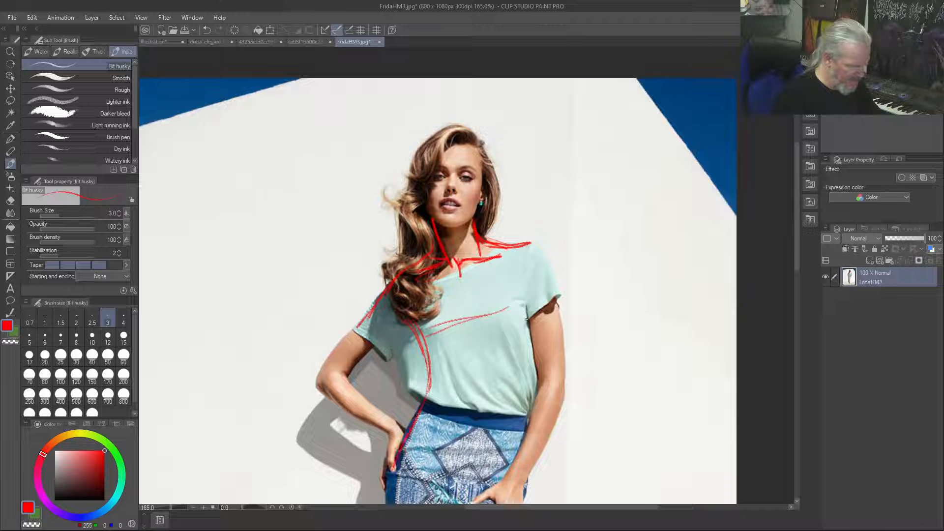
drag(535, 359, 523, 458)
drag(536, 335, 533, 381)
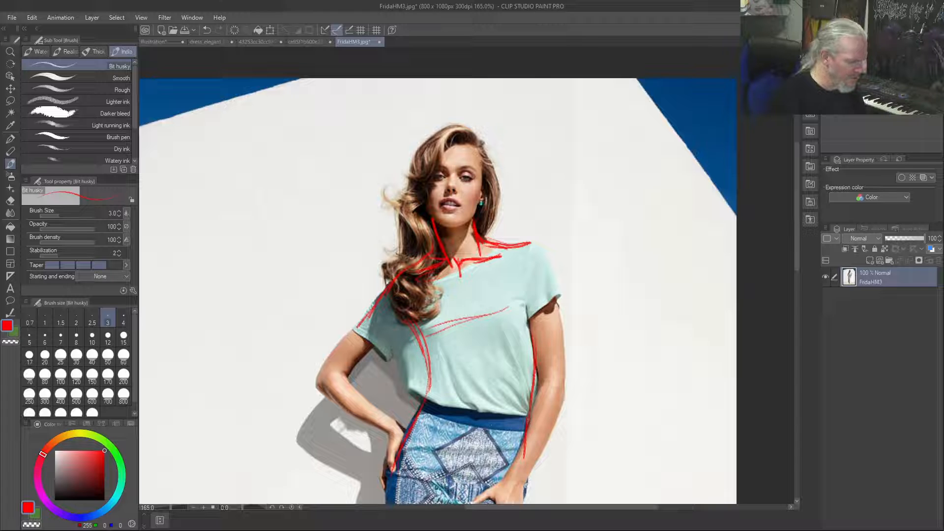
mouse_move(524, 438)
mouse_down()
mouse_move(415, 414)
mouse_move(524, 436)
mouse_up()
drag(417, 413, 523, 433)
mouse_move(538, 245)
mouse_down()
mouse_move(451, 257)
mouse_move(531, 249)
mouse_move(457, 278)
mouse_move(486, 412)
mouse_up()
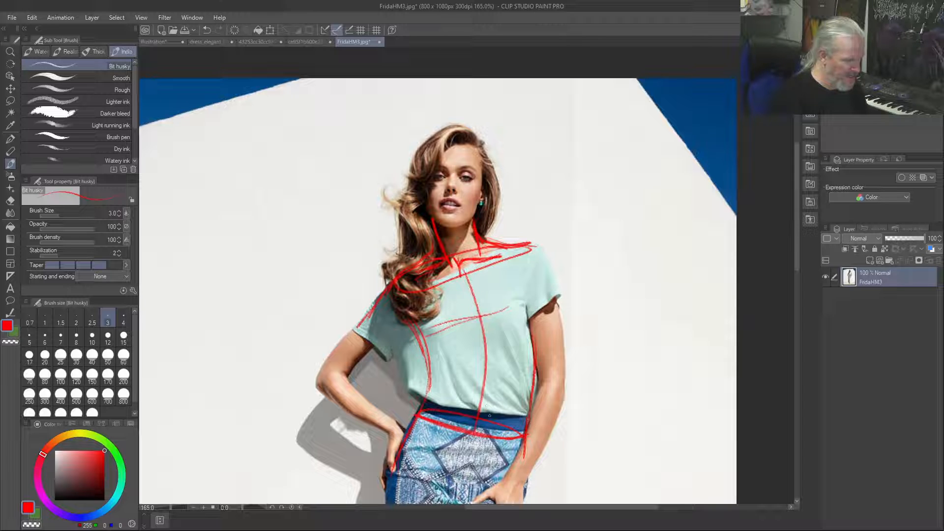
Trace both contours of the straight arm from the sleeve past the elbow to the wrist
drag(526, 304, 543, 396)
mouse_move(551, 273)
mouse_down()
mouse_move(561, 413)
mouse_move(522, 487)
mouse_up()
drag(545, 386, 512, 467)
drag(536, 402, 512, 468)
drag(547, 385, 527, 426)
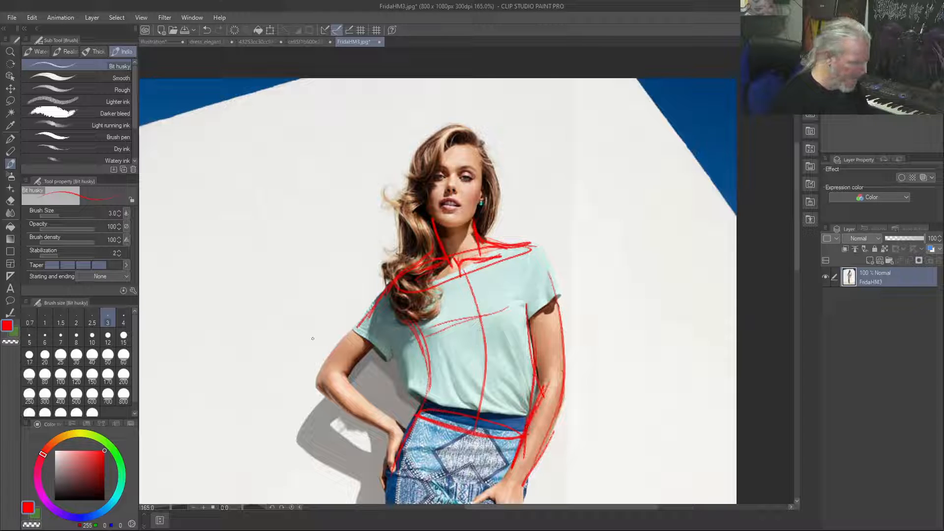
Trace the arm resting on the hip, outlining the upper arm, elbow and forearm
drag(364, 315, 324, 372)
mouse_move(346, 338)
mouse_down()
mouse_move(317, 383)
mouse_move(320, 401)
mouse_up()
drag(359, 321, 352, 330)
mouse_move(328, 395)
mouse_down()
mouse_move(389, 435)
mouse_move(353, 418)
mouse_up()
drag(339, 369, 394, 421)
drag(359, 394, 375, 405)
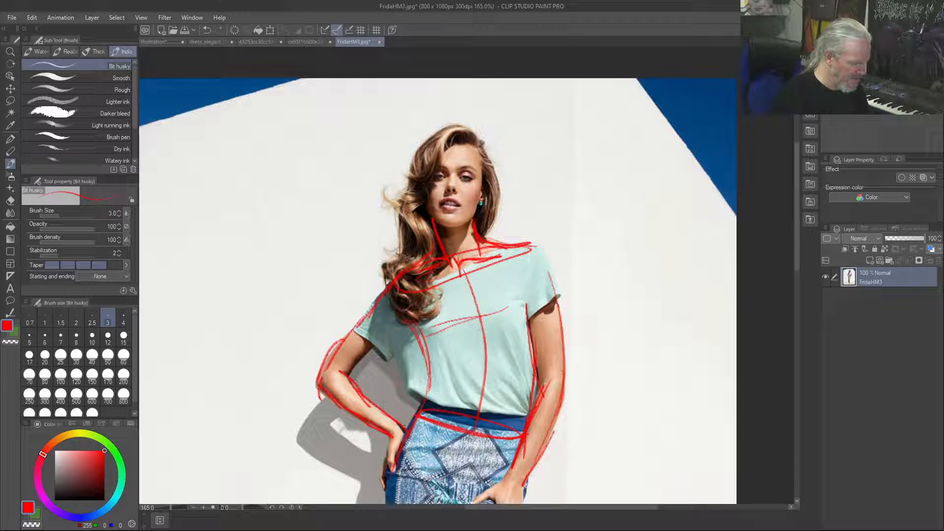
Outline the loose side and short sleeve of the blouse, and mark the folds fanning out from the waist beside the straight arm
mouse_move(365, 347)
mouse_down()
mouse_move(387, 326)
mouse_move(401, 386)
mouse_move(422, 406)
mouse_up()
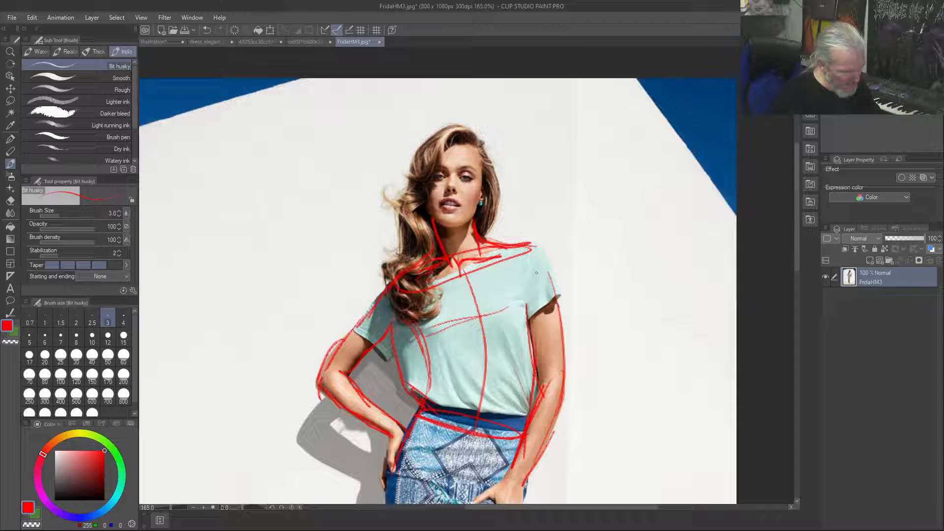
mouse_move(525, 409)
mouse_down()
mouse_move(497, 390)
mouse_move(500, 338)
mouse_move(527, 397)
mouse_move(516, 338)
mouse_move(535, 379)
mouse_up()
drag(539, 244, 561, 295)
mouse_move(544, 261)
mouse_down()
mouse_move(538, 310)
mouse_move(559, 297)
mouse_move(525, 314)
mouse_up()
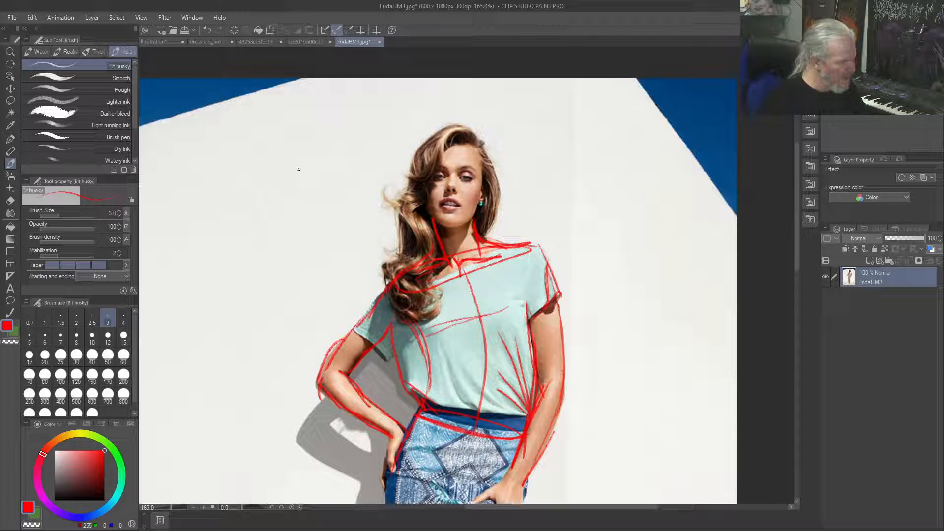
Sketch a tilted ellipse on the blank wall beside the head, with short lines at its upper end and cloth curves folding beneath it
mouse_move(258, 151)
mouse_down()
mouse_move(245, 172)
mouse_move(253, 150)
mouse_up()
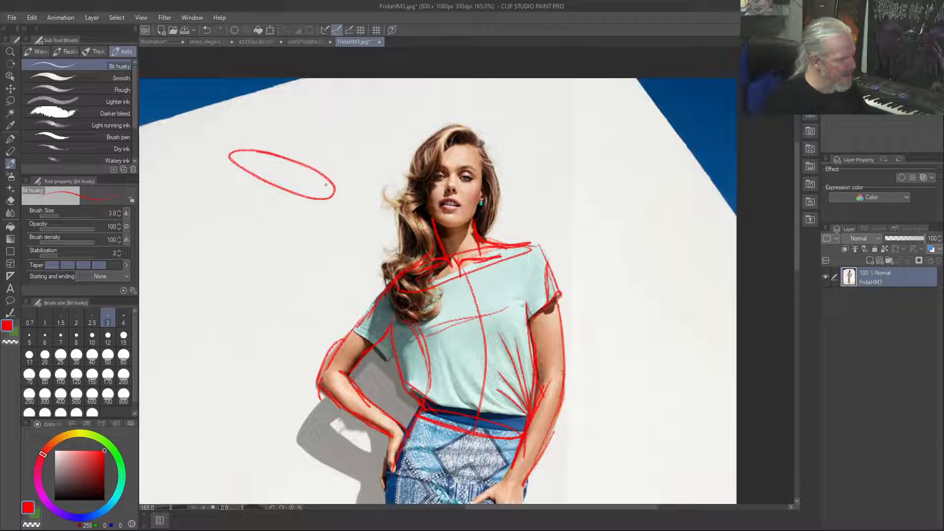
mouse_move(221, 157)
mouse_down()
mouse_move(203, 165)
mouse_move(240, 151)
mouse_move(205, 170)
mouse_move(234, 197)
mouse_up()
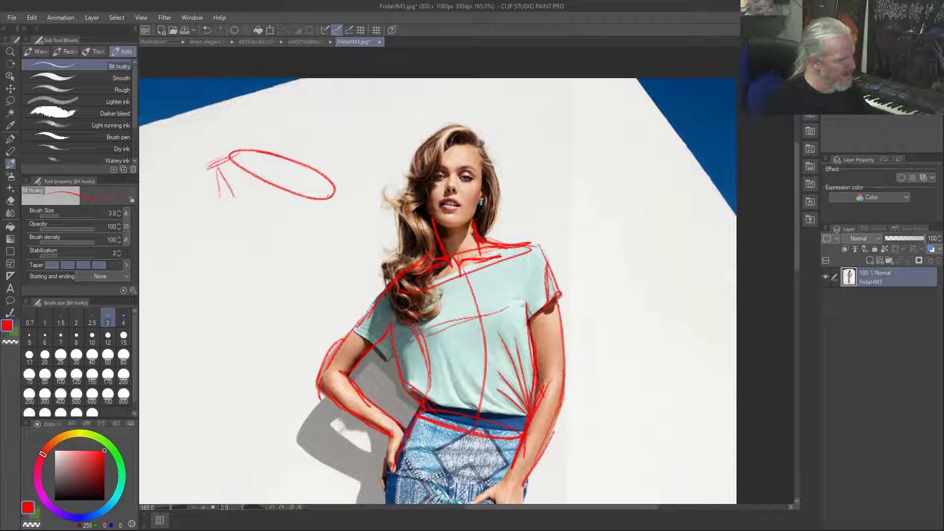
mouse_move(322, 201)
mouse_down()
mouse_move(315, 189)
mouse_move(259, 191)
mouse_move(324, 197)
mouse_move(312, 224)
mouse_move(237, 256)
mouse_up()
drag(278, 194, 241, 205)
mouse_move(317, 169)
mouse_down()
mouse_move(272, 150)
mouse_move(233, 150)
mouse_move(242, 151)
mouse_up()
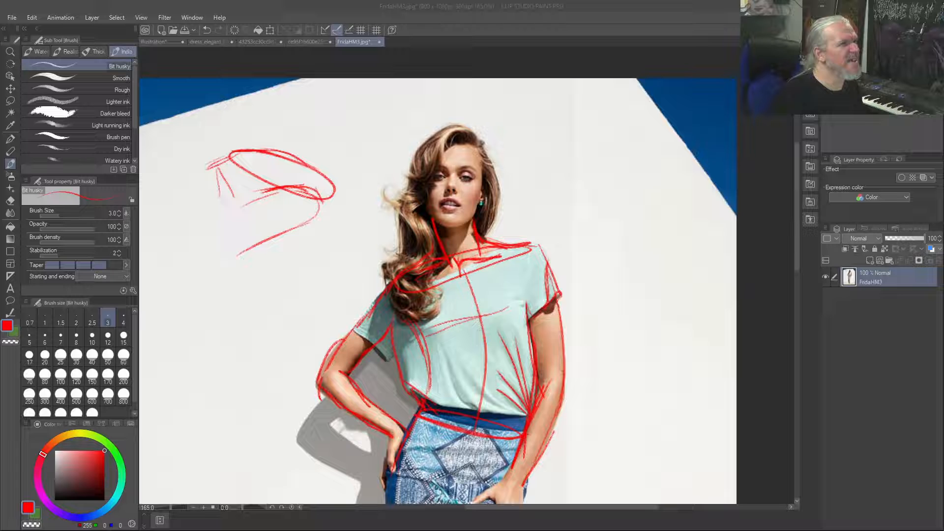
Open the red-haired cartoon character picture and trace the bare waist sides and the belt outline in red
drag(568, 51, 571, 123)
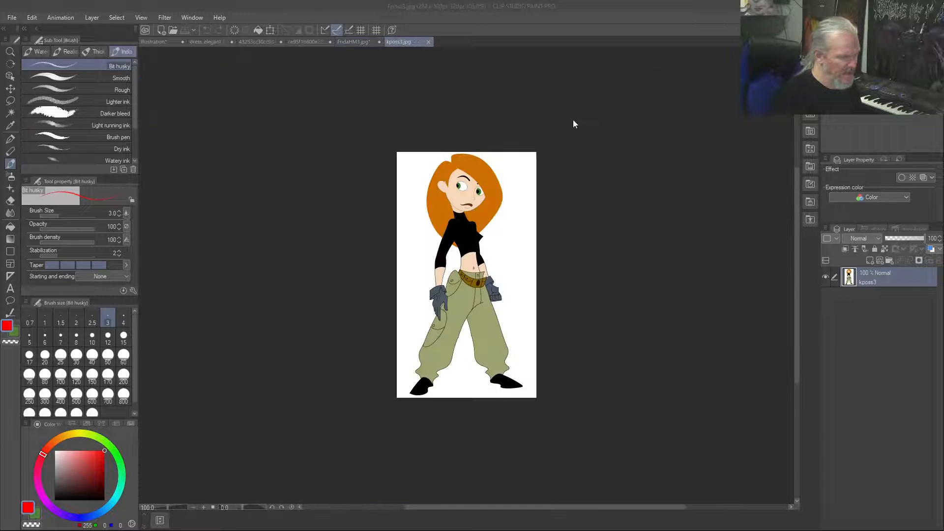
scroll(501, 265, up, 5)
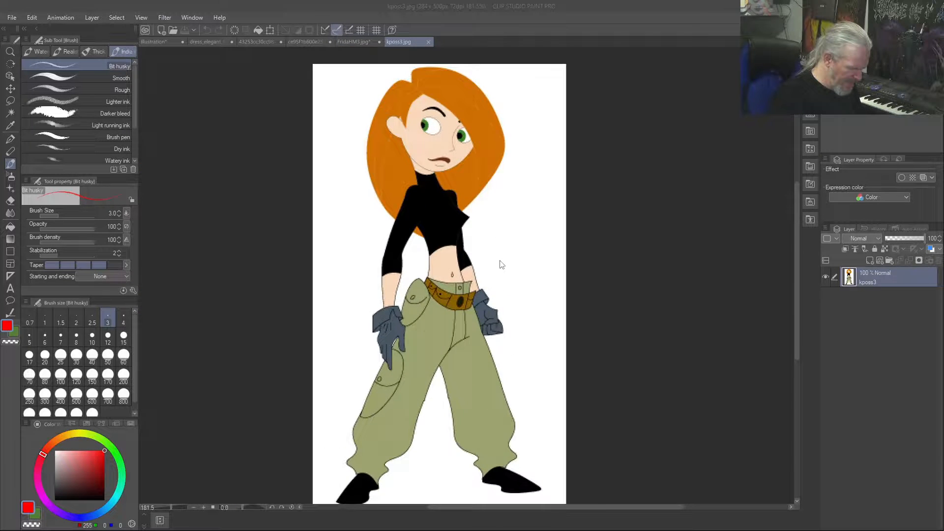
drag(458, 294, 387, 292)
drag(430, 236, 443, 296)
mouse_move(389, 250)
mouse_down()
mouse_move(385, 290)
mouse_move(393, 250)
mouse_up()
mouse_move(388, 294)
mouse_down()
mouse_move(437, 316)
mouse_move(456, 295)
mouse_move(424, 314)
mouse_move(377, 295)
mouse_move(427, 341)
mouse_move(451, 335)
mouse_move(456, 309)
mouse_up()
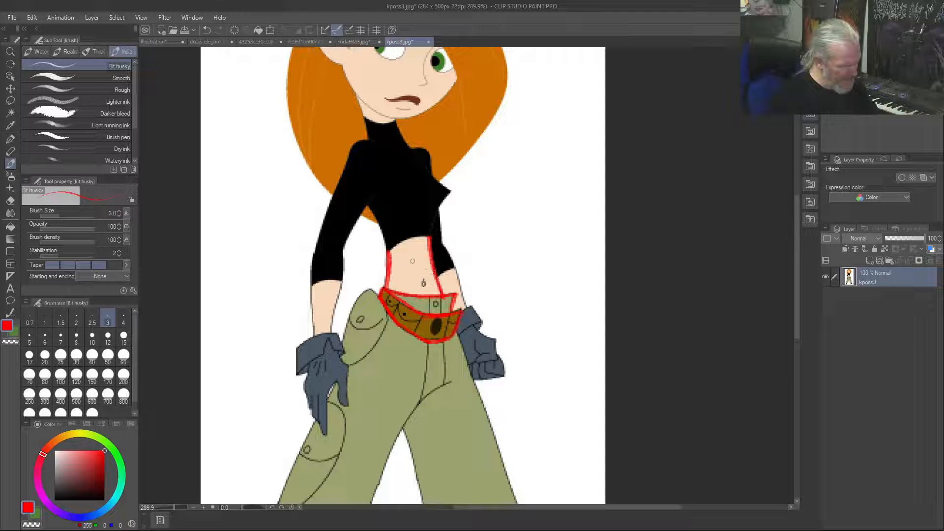
Trace the curved hem of the black top and draw a small flat ellipse in the blank area beside the figure
mouse_move(426, 238)
mouse_down()
mouse_move(389, 251)
mouse_move(425, 238)
mouse_up()
drag(513, 253, 558, 249)
drag(522, 251, 513, 252)
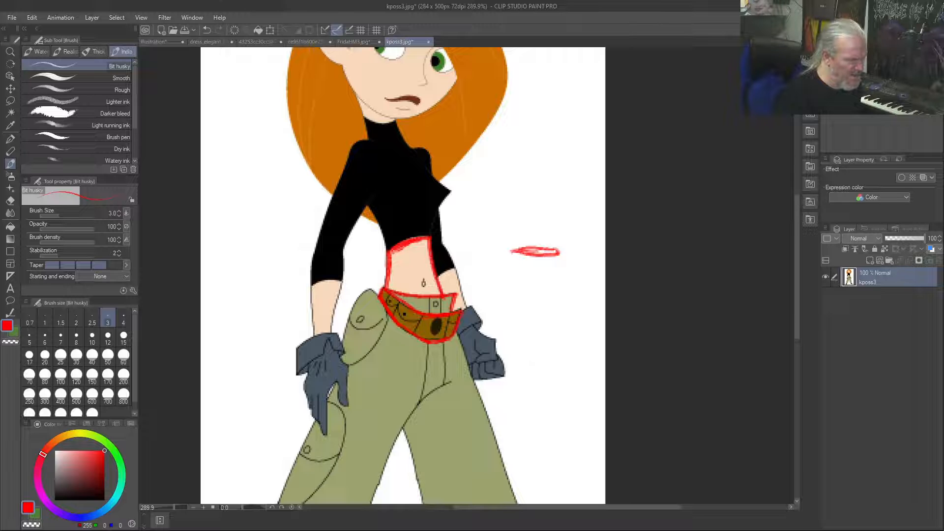
Close the cartoon picture, the FridaHM3 photo and the red T-shirt photo without saving the changes
click(428, 41)
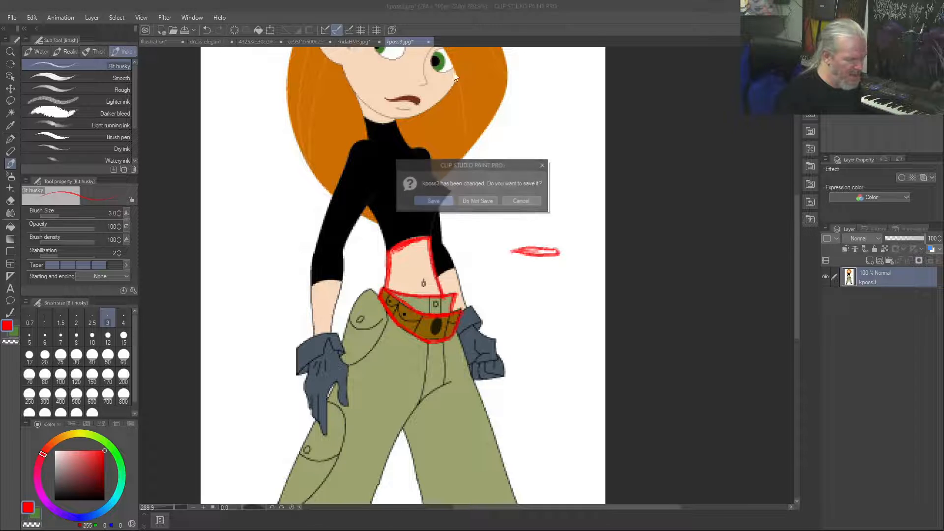
click(480, 201)
click(378, 42)
click(473, 199)
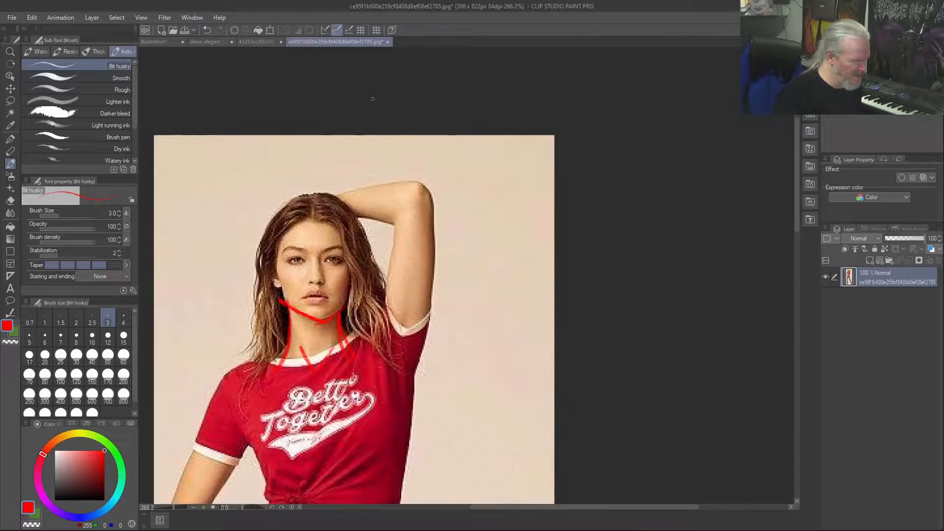
click(387, 41)
click(501, 199)
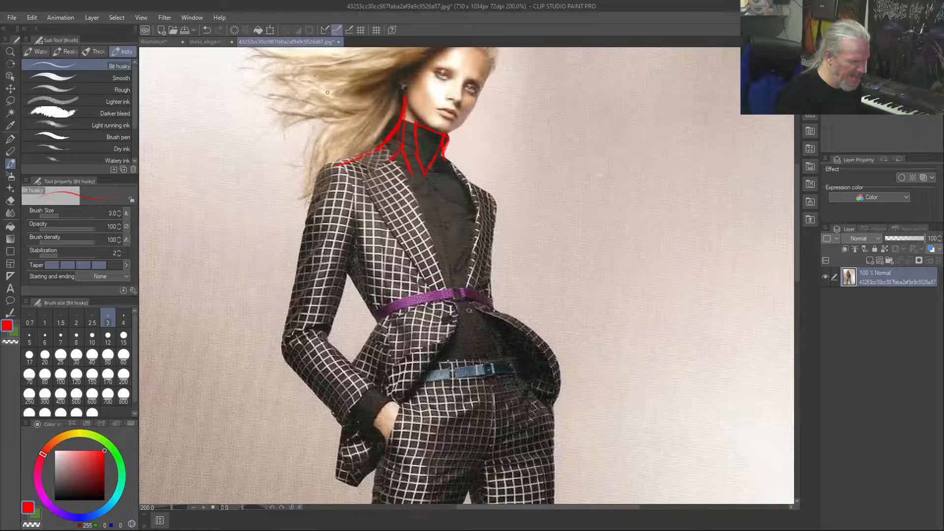
Close the plaid suit photo and the elegant dress photo without saving the changes
click(338, 42)
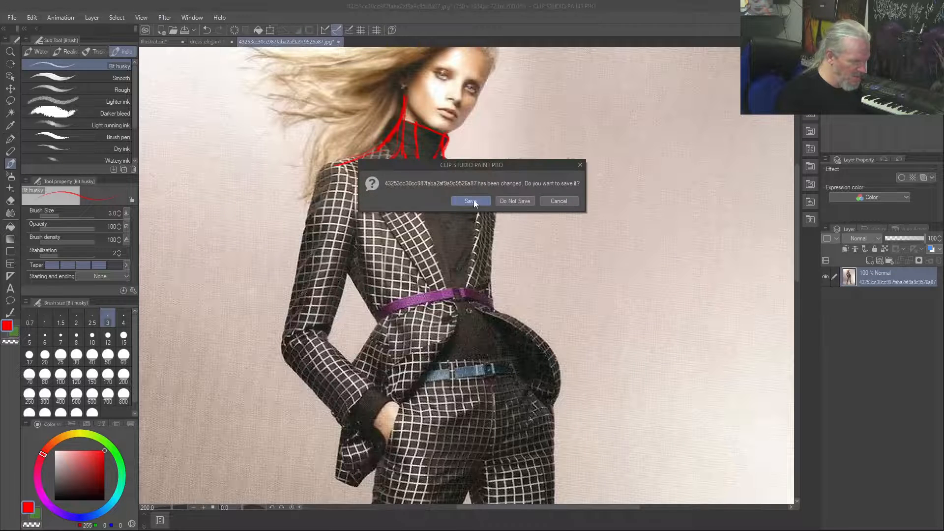
click(508, 201)
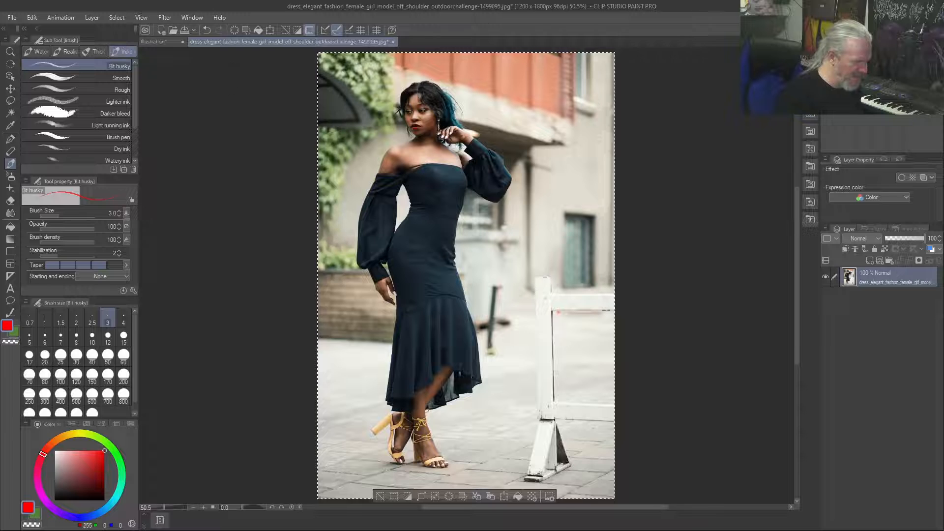
click(393, 42)
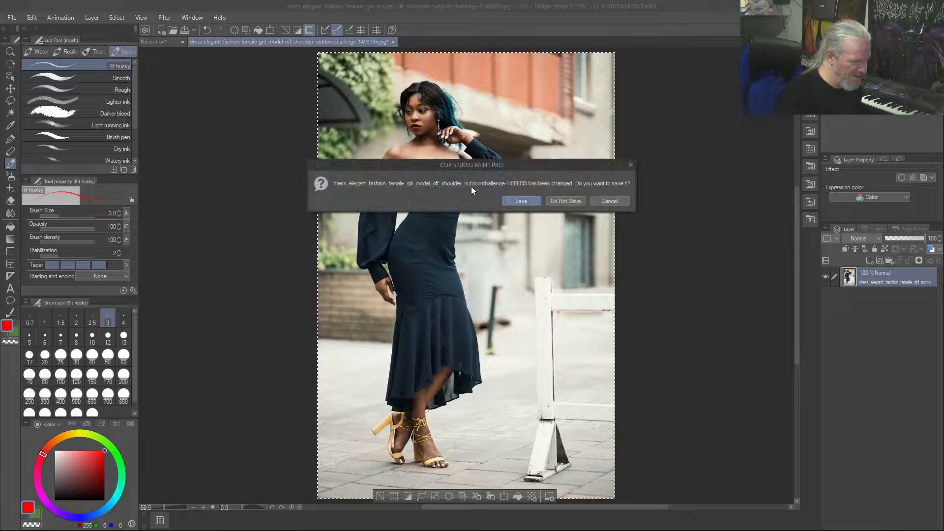
click(563, 199)
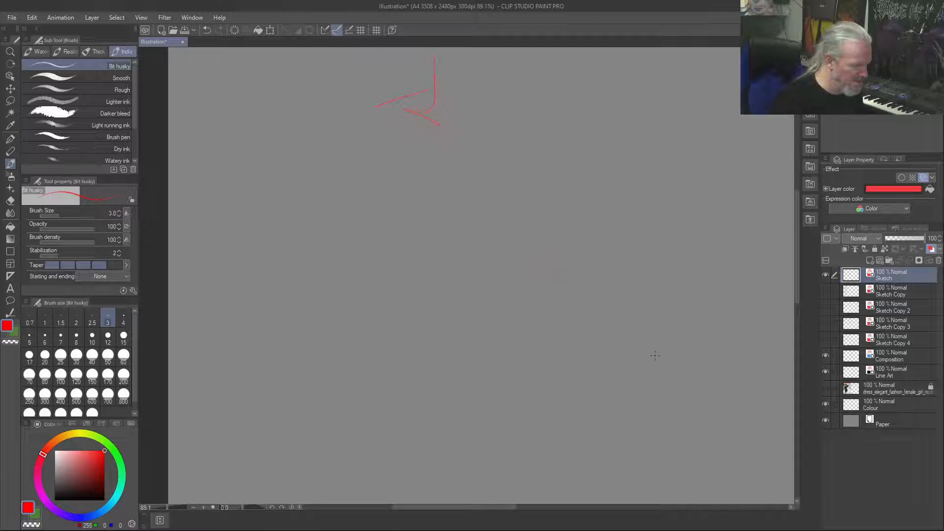
Set the drawing colour to black and clear all strokes from the Sketch layer
scroll(623, 267, up, 3)
scroll(623, 267, down, 4)
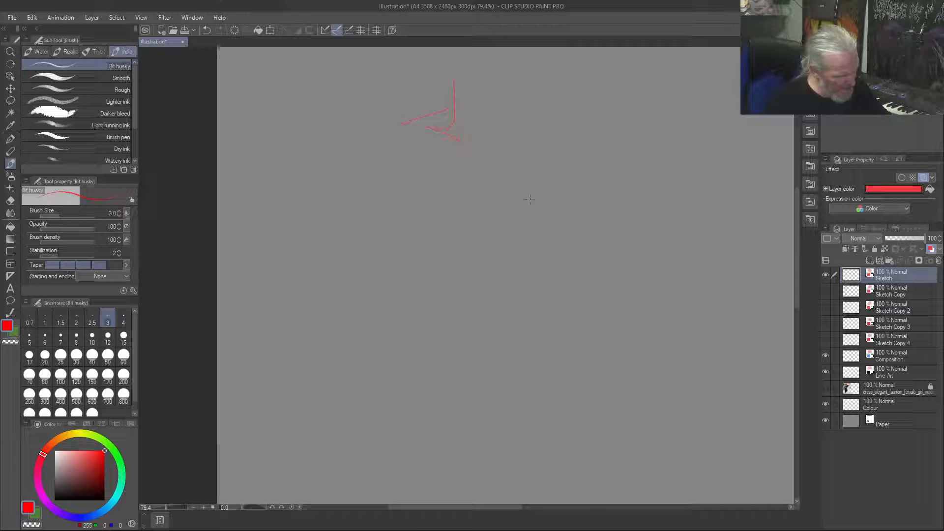
drag(530, 158, 531, 199)
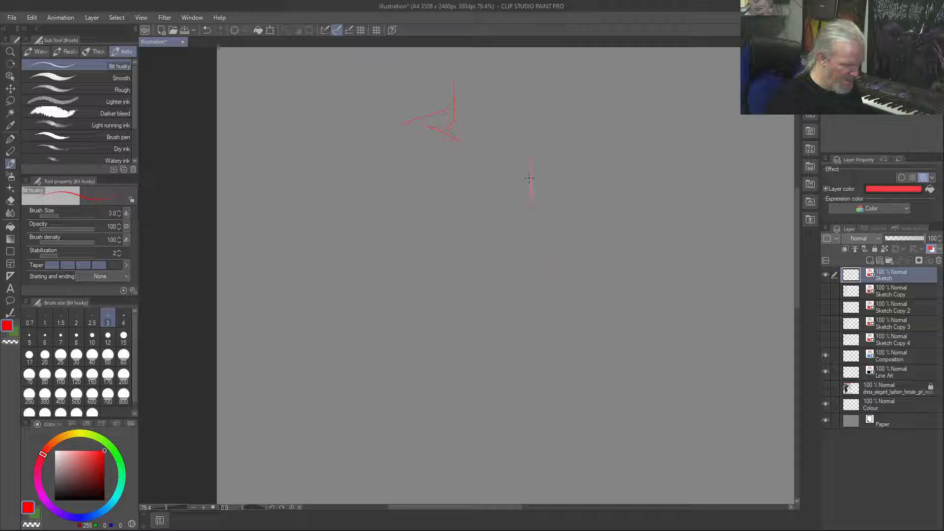
click(55, 500)
key(Delete)
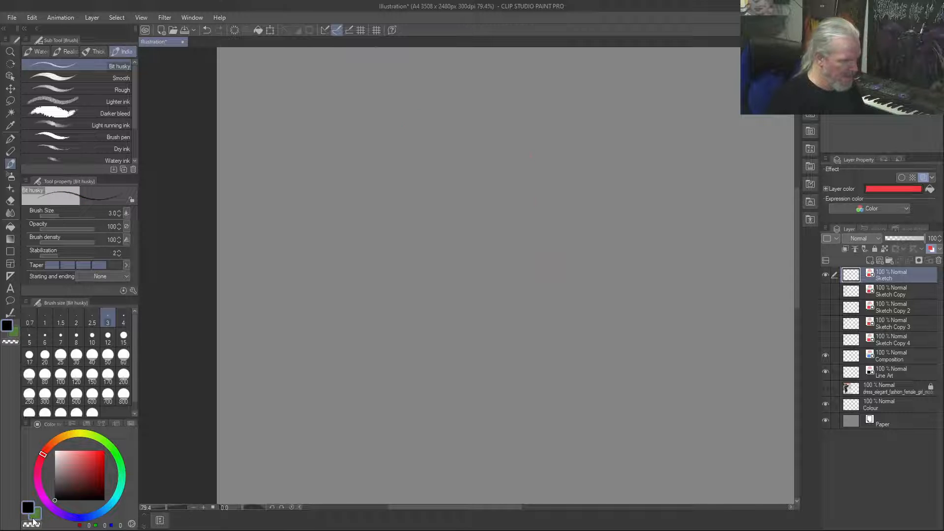
Sketch a long vertical neck line with a shoulder line sloping away from its base and a short collarbone stroke beneath
mouse_move(521, 129)
mouse_down()
mouse_move(515, 211)
mouse_move(464, 210)
mouse_up()
drag(516, 231, 474, 228)
drag(504, 194, 442, 210)
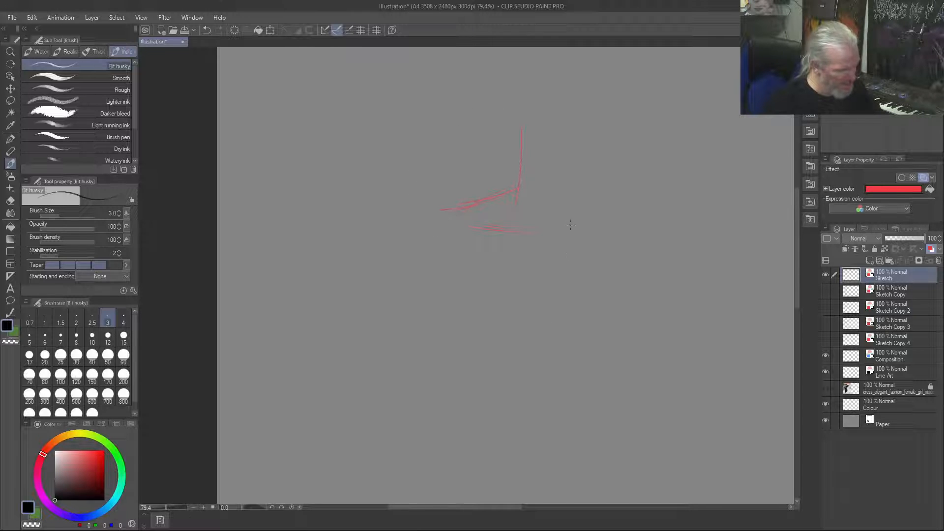
Beside the neck sketch, draw two short near-vertical lines joined by a dipping curve, with sloping strokes extending outward from their upper ends
drag(594, 171, 589, 210)
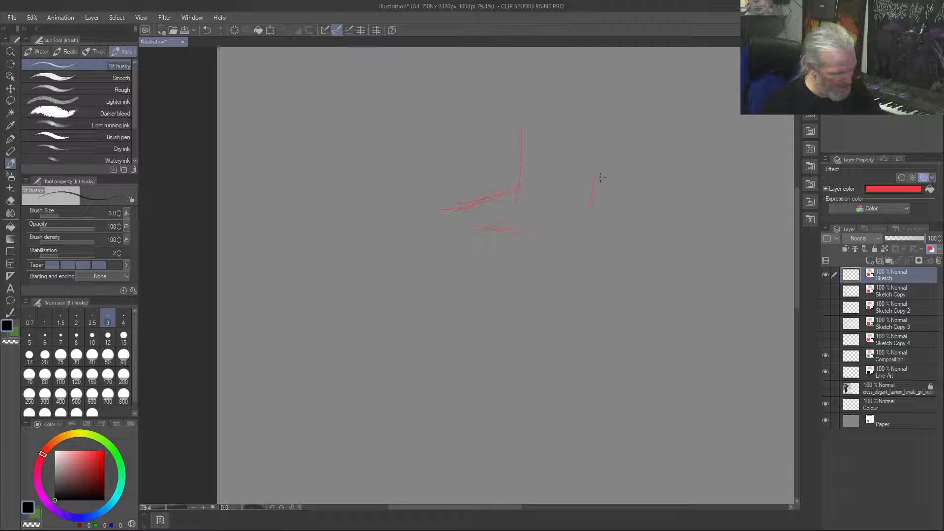
drag(594, 178, 620, 190)
mouse_move(587, 162)
mouse_down()
mouse_move(600, 181)
mouse_move(551, 204)
mouse_up()
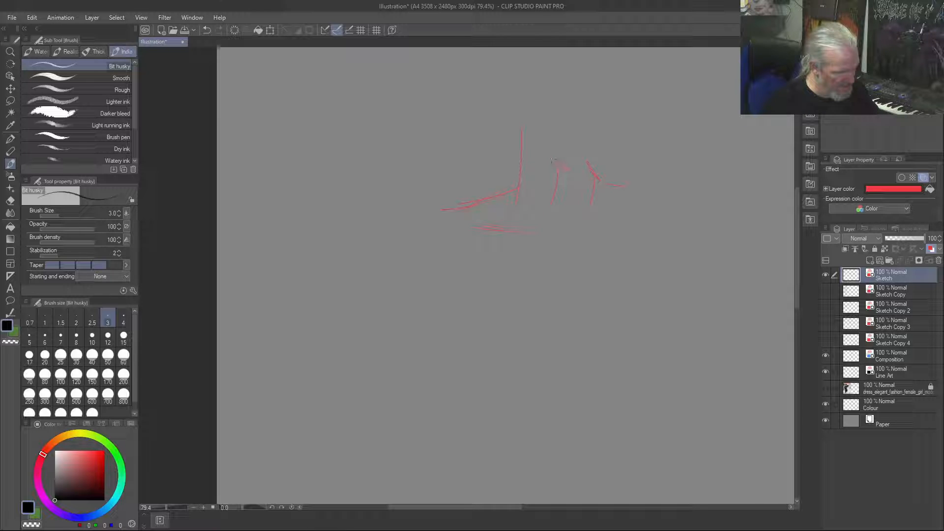
drag(542, 150, 554, 164)
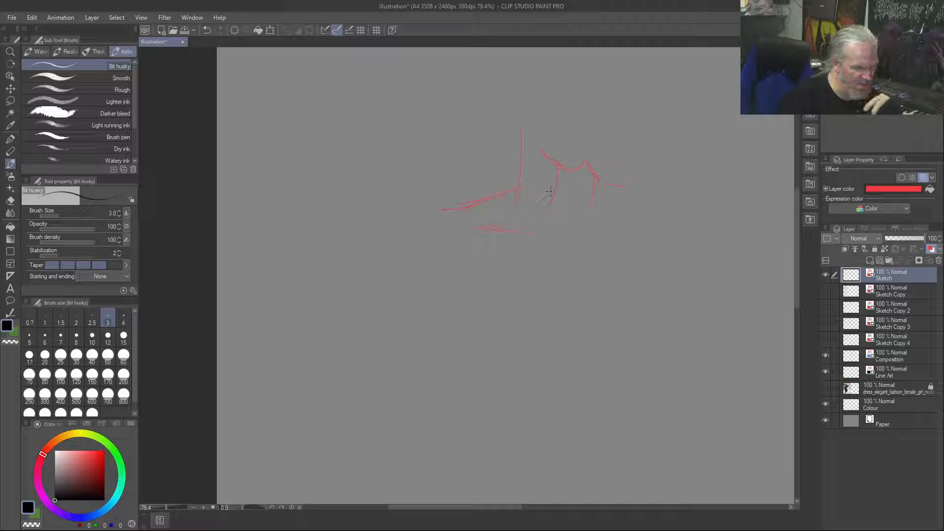
drag(553, 199, 552, 204)
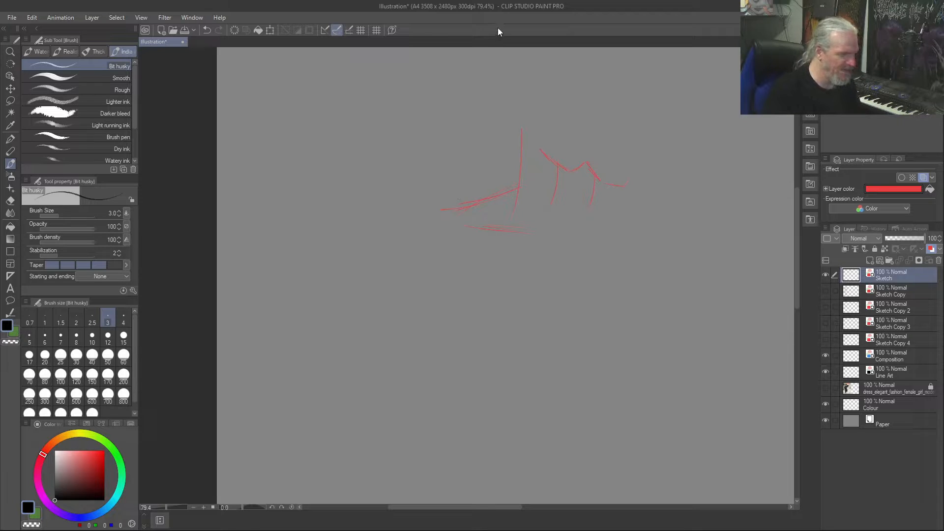
Save the illustration as poseswork in Clip Studio format in the ClipStudio pictures folder
key(ctrl+s)
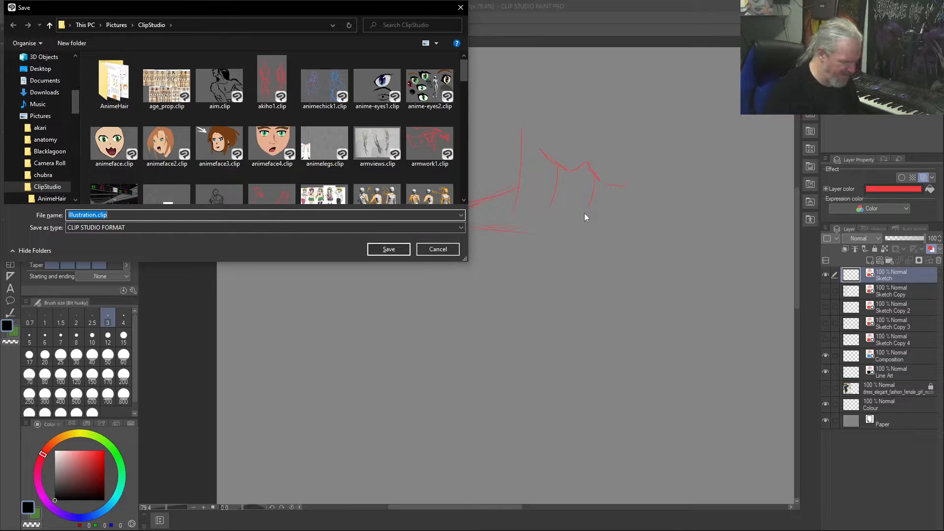
text(poses)
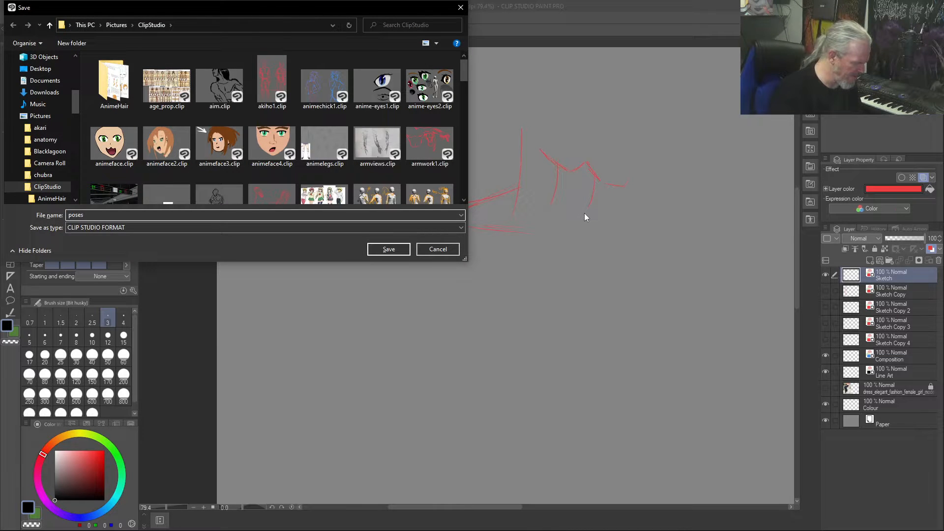
key(BackSpace)
text(work)
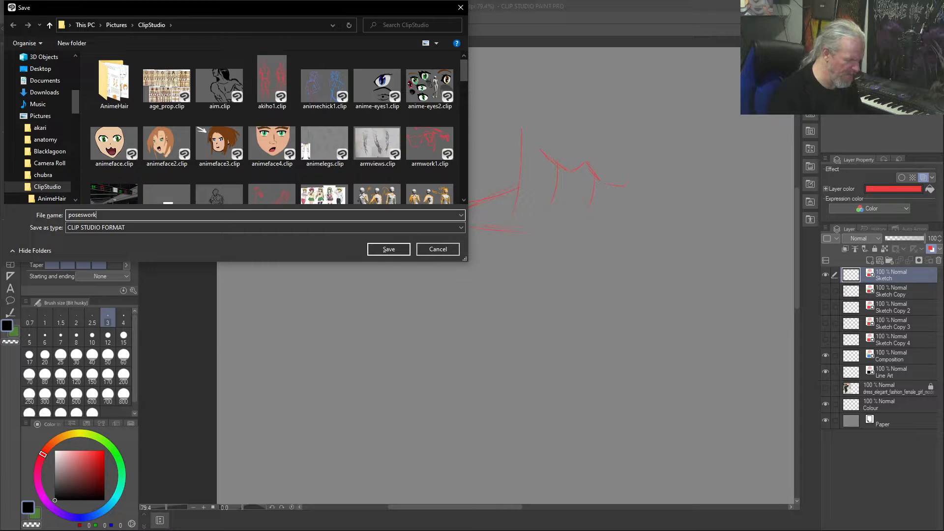
key(Return)
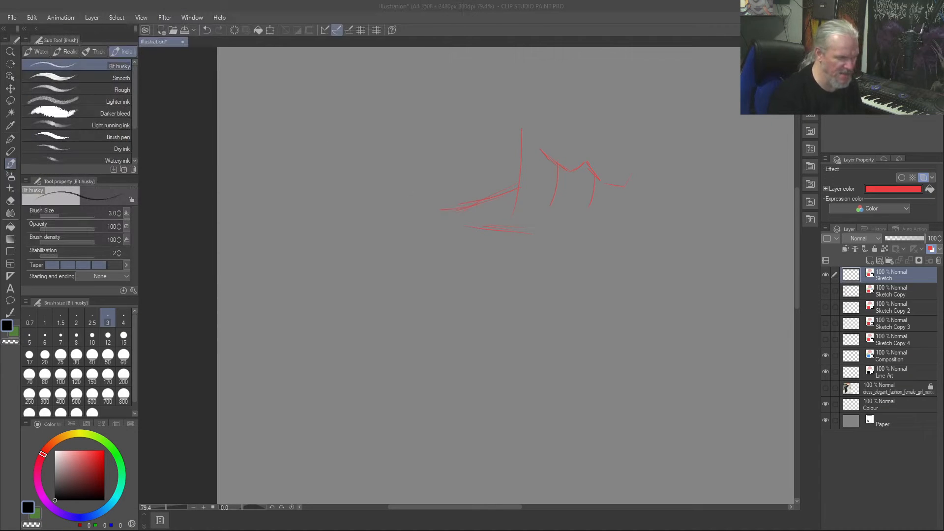